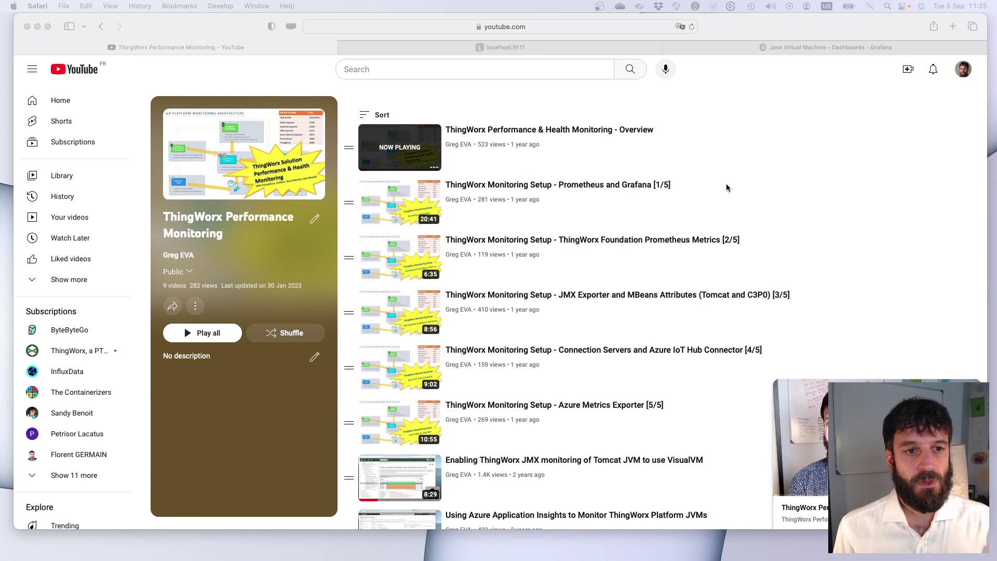
# - Review the SSH session output, then move across desktops to JDK Mission Control's OperatingSystem MBean
pyautogui.scroll(-1, 726, 187)
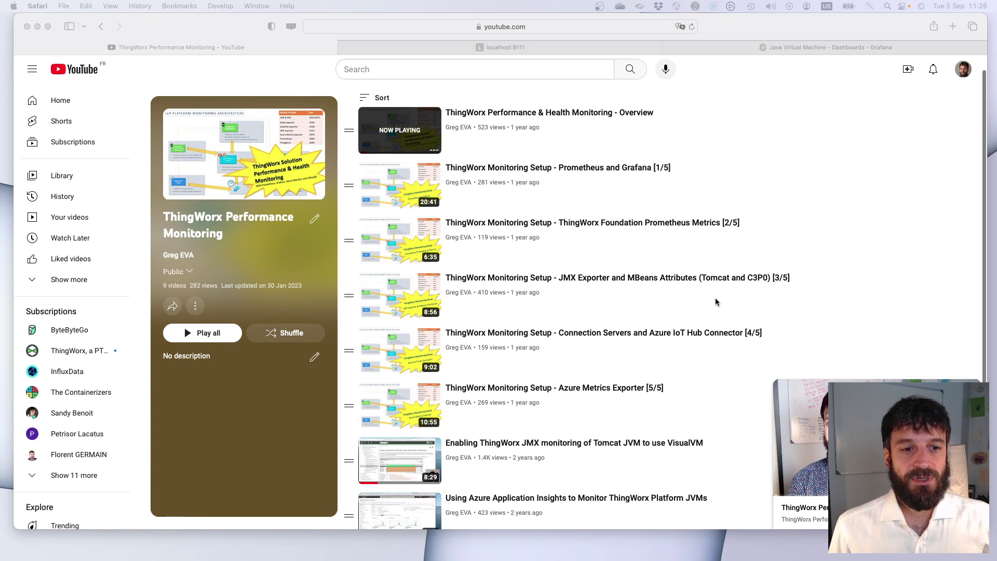
pyautogui.scroll(-1, 716, 302)
pyautogui.scroll(-2, 715, 302)
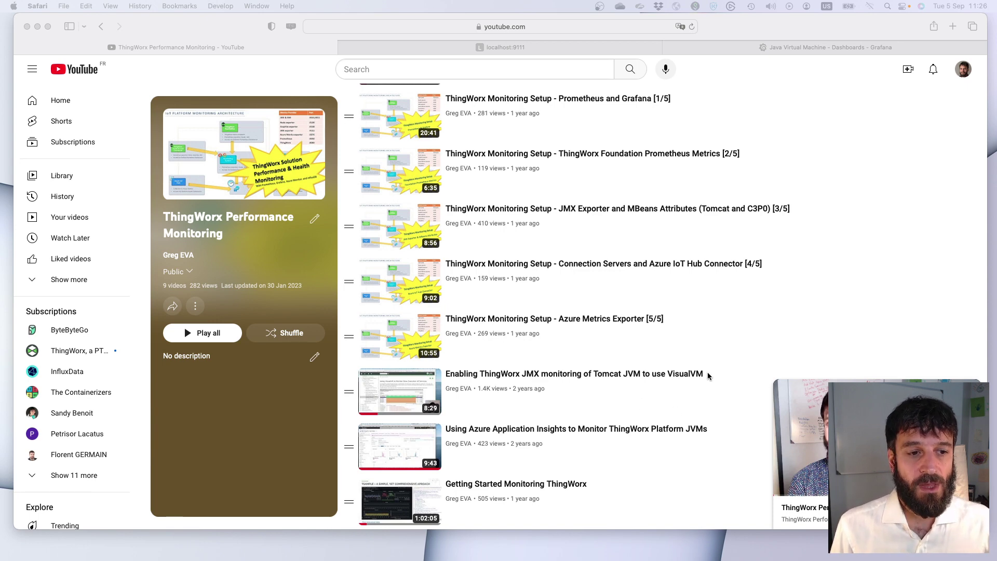
pyautogui.scroll(3, 707, 374)
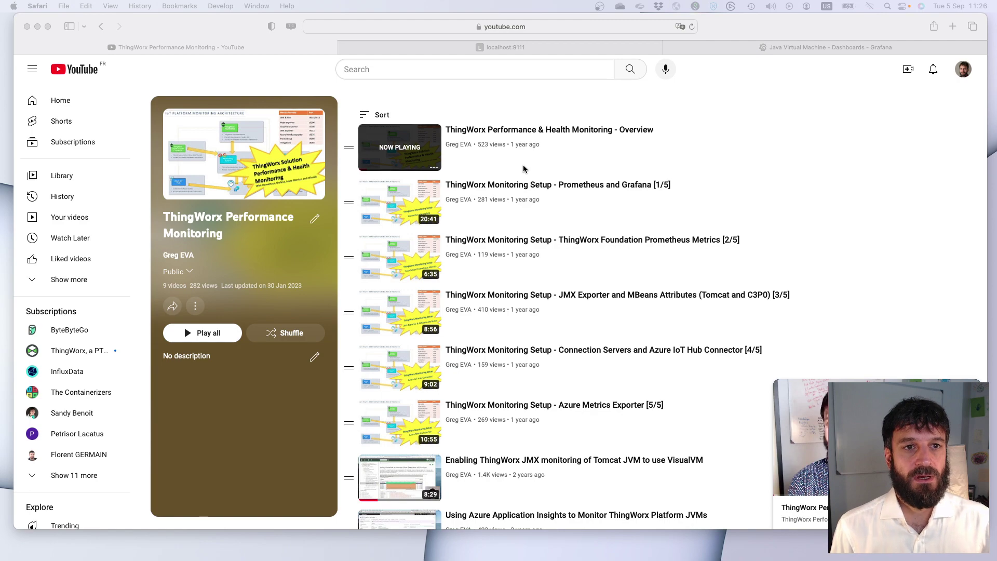
pyautogui.hotkey('ctrl', 'Left')
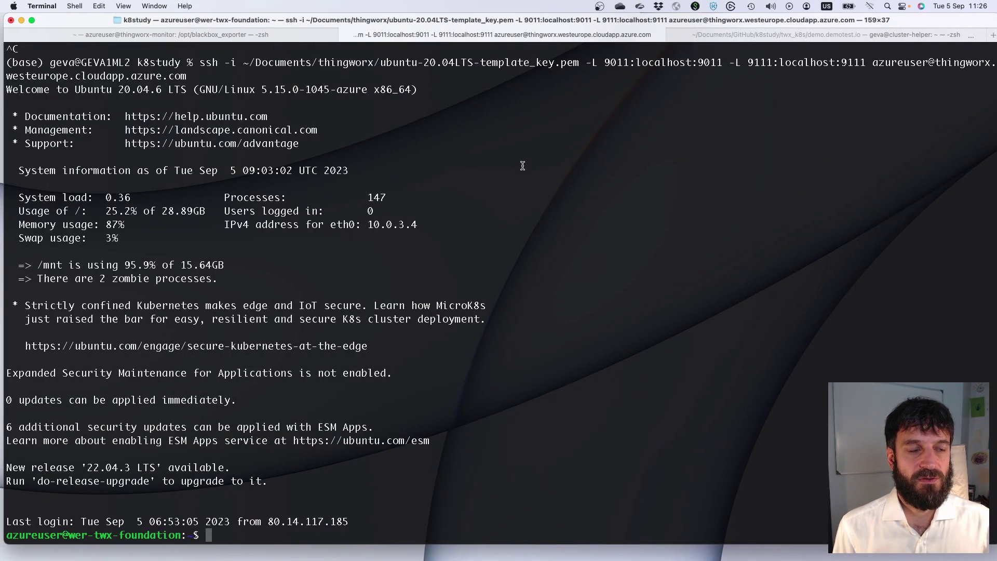
pyautogui.hotkey('ctrl', 'Left')
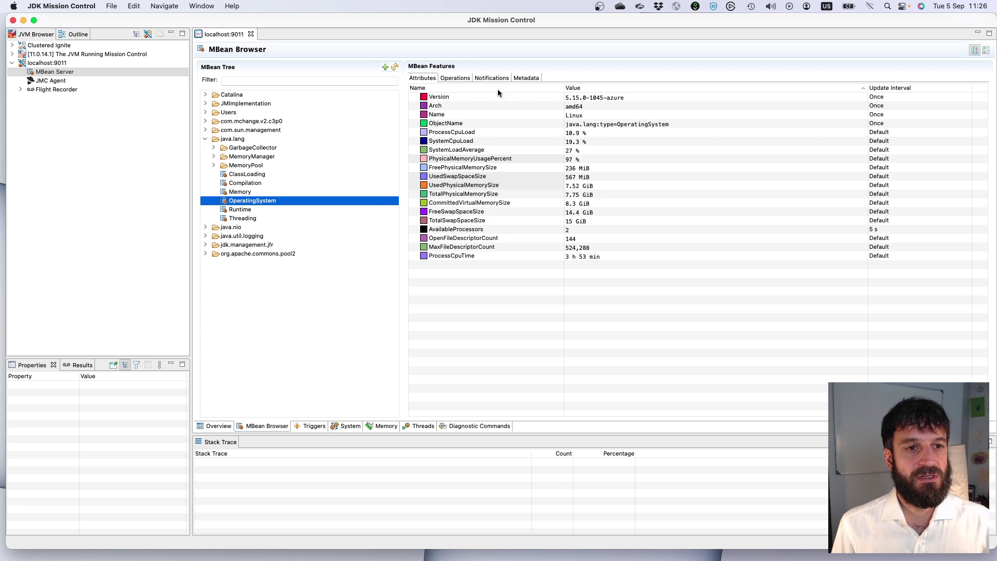
pyautogui.click(502, 185)
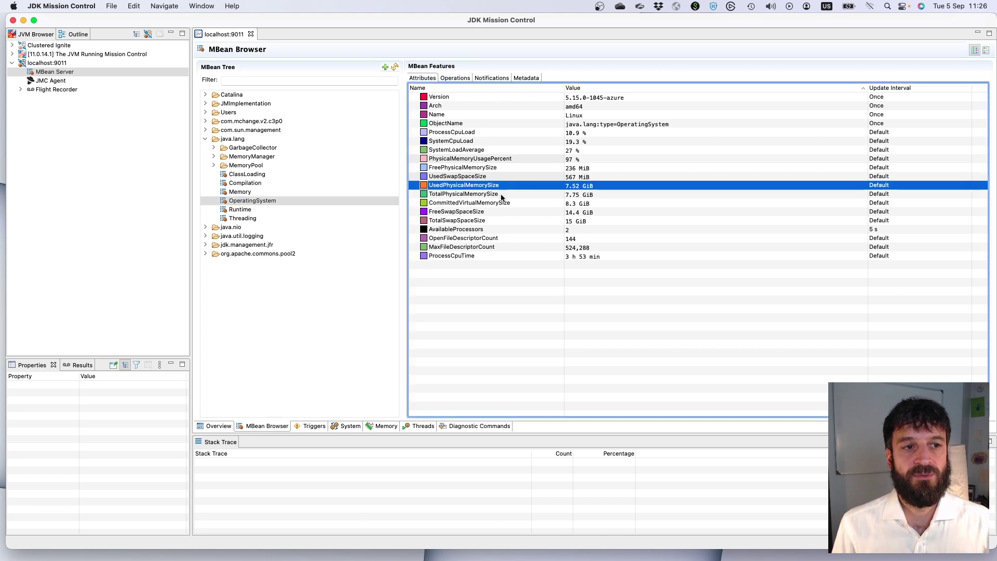
pyautogui.click(450, 195)
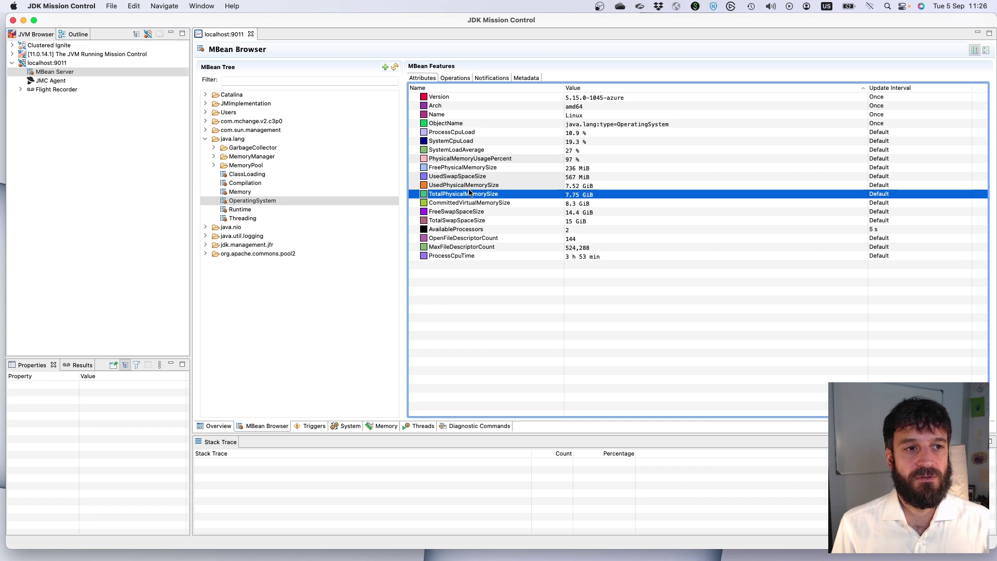
pyautogui.click(475, 169)
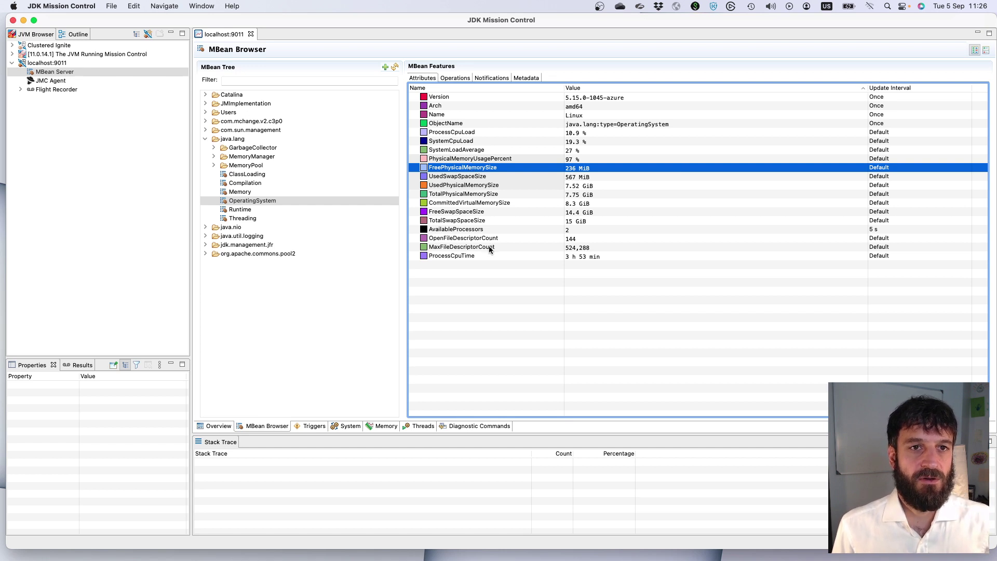
pyautogui.moveTo(489, 249)
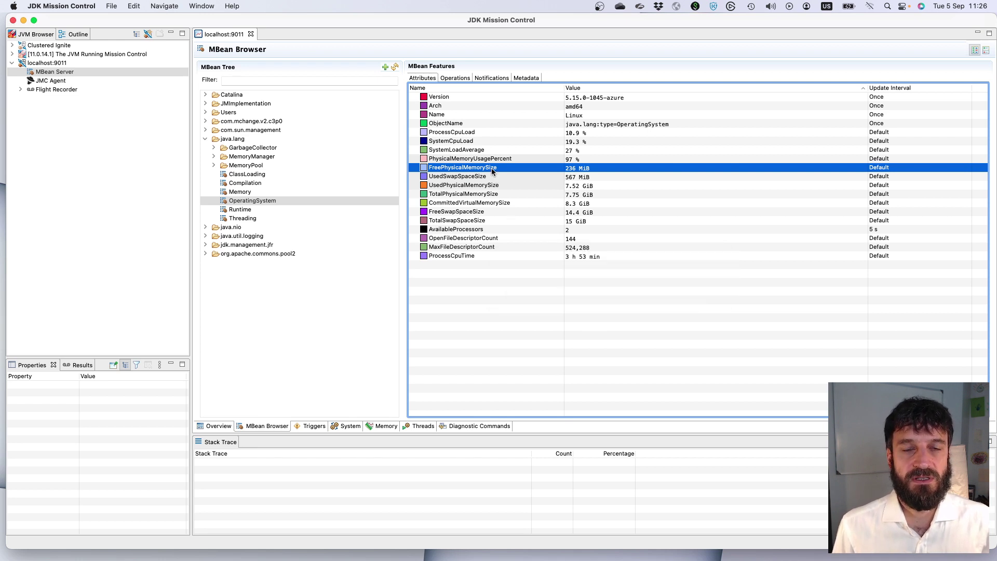
pyautogui.moveTo(493, 169)
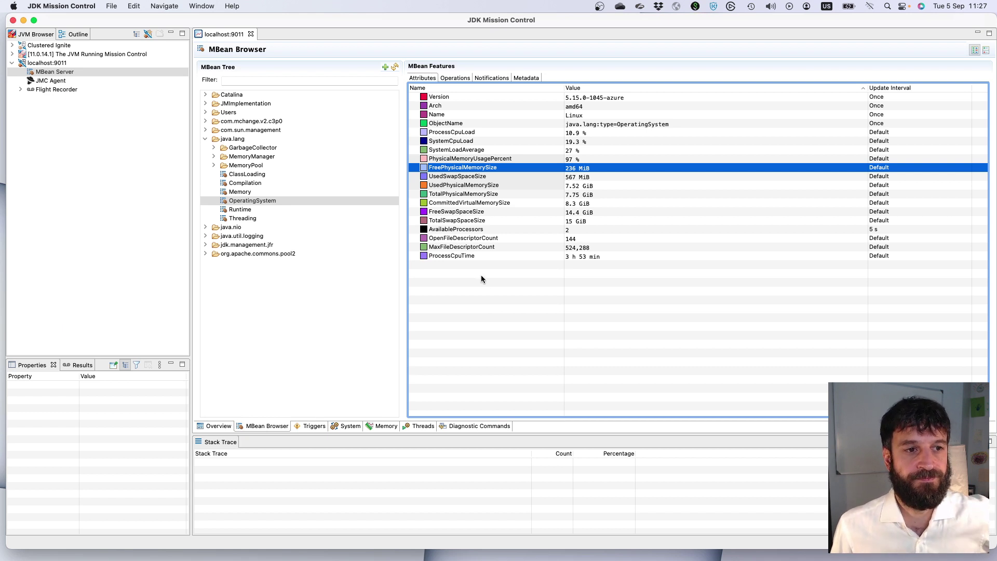
pyautogui.click(486, 231)
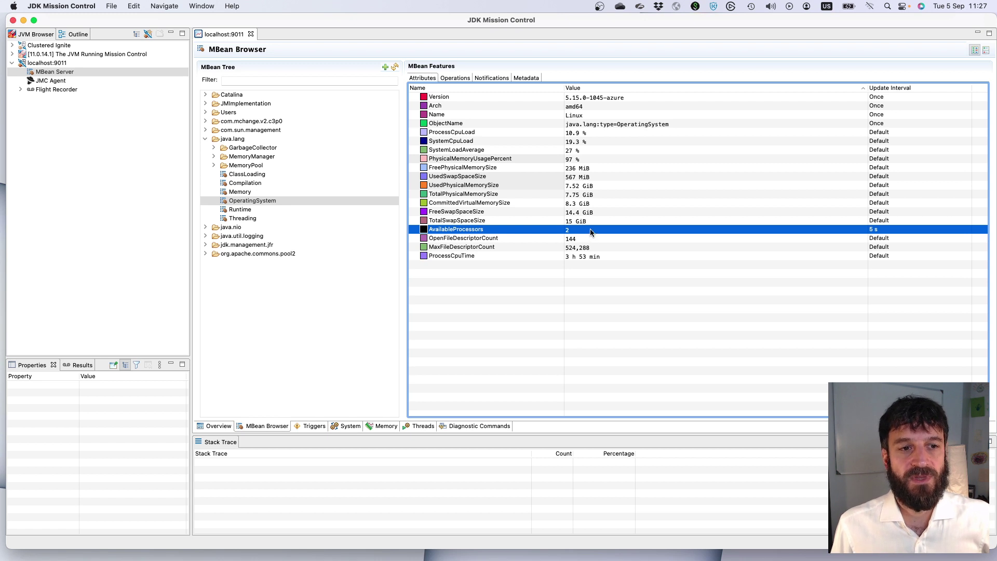
pyautogui.click(479, 257)
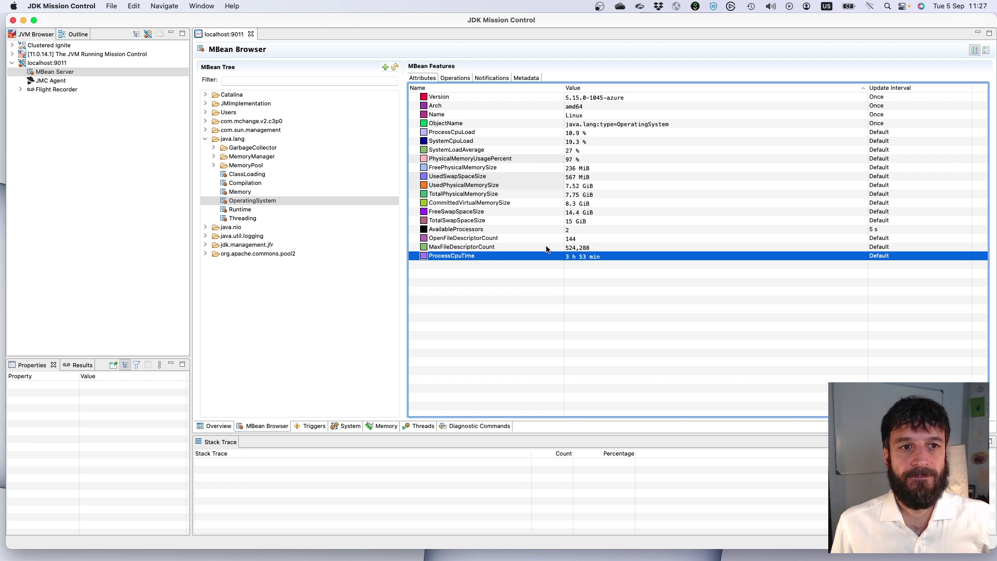
# - Expand java.lang MemoryPool and view the CodeHeap 'non-profiled nmethods' and G1 Eden Space pools
pyautogui.click(494, 248)
pyautogui.click(494, 256)
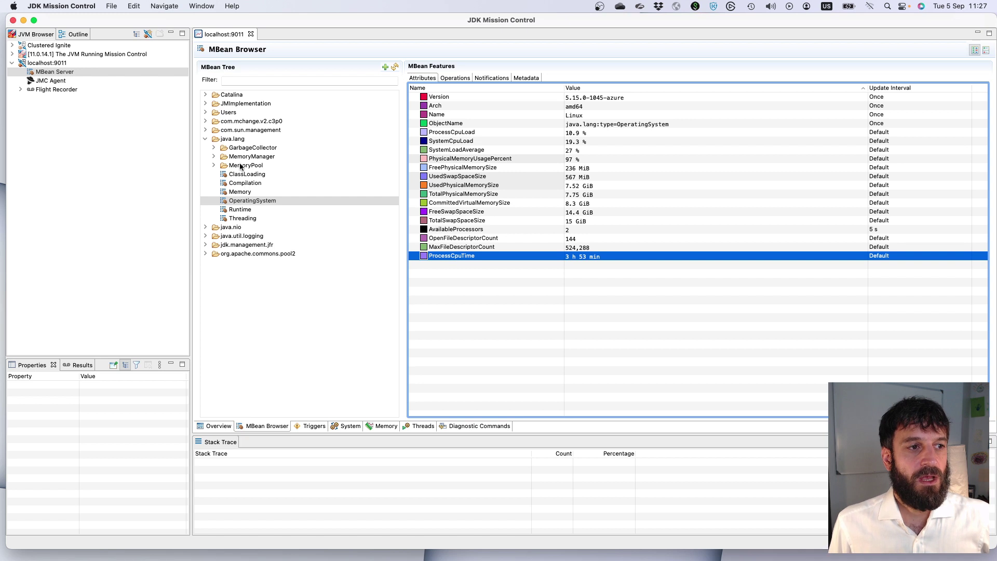
pyautogui.click(252, 165)
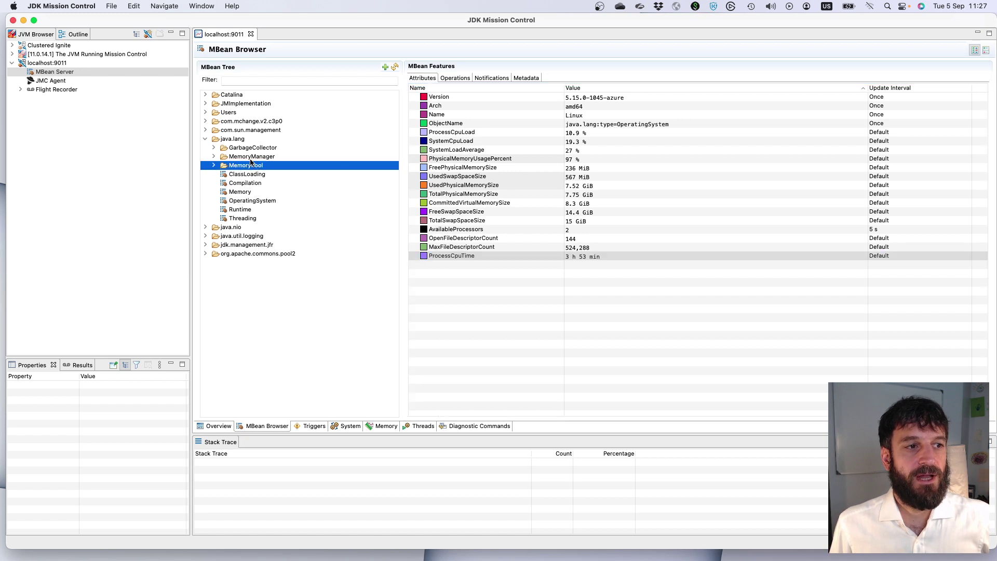
pyautogui.click(214, 165)
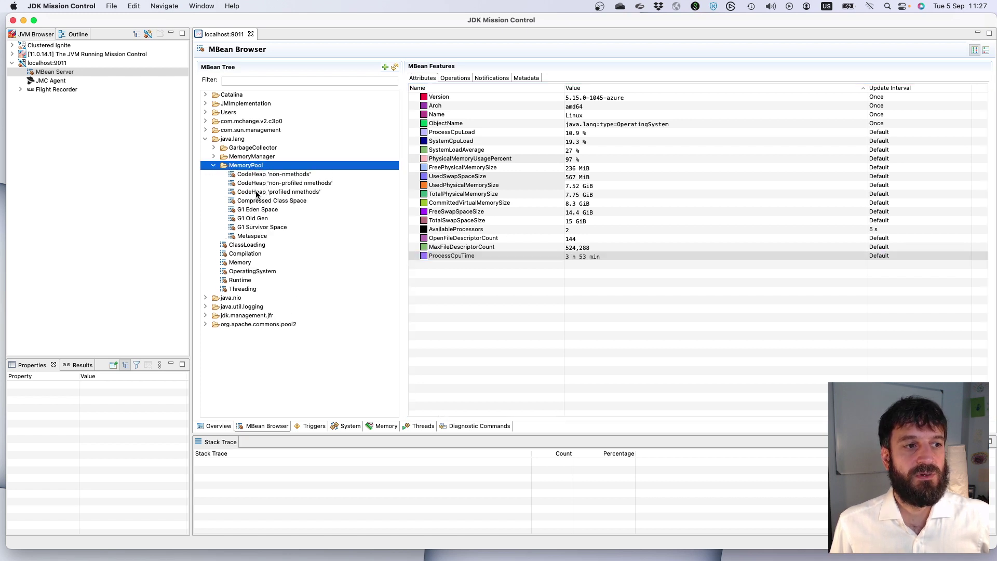
pyautogui.click(268, 185)
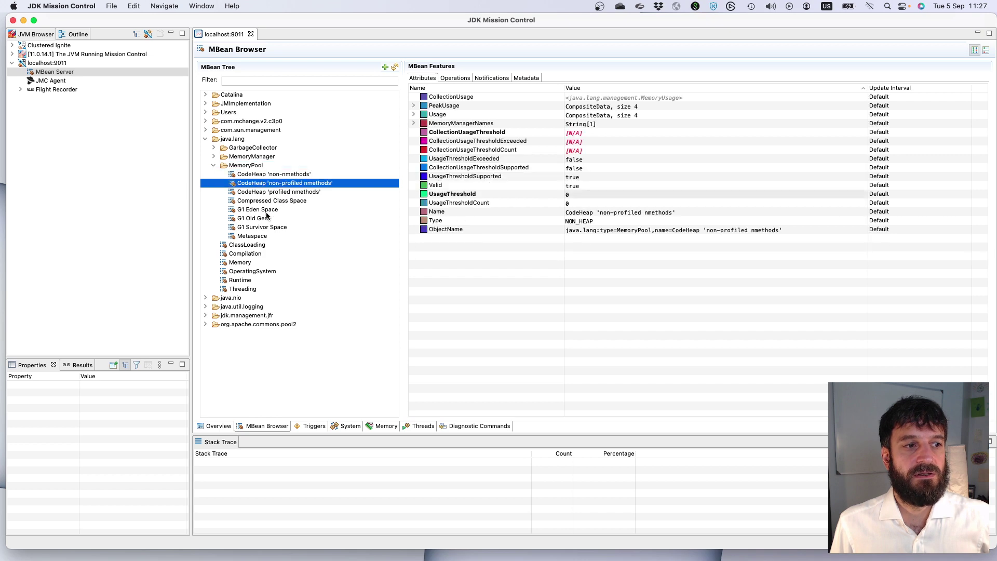
pyautogui.click(267, 211)
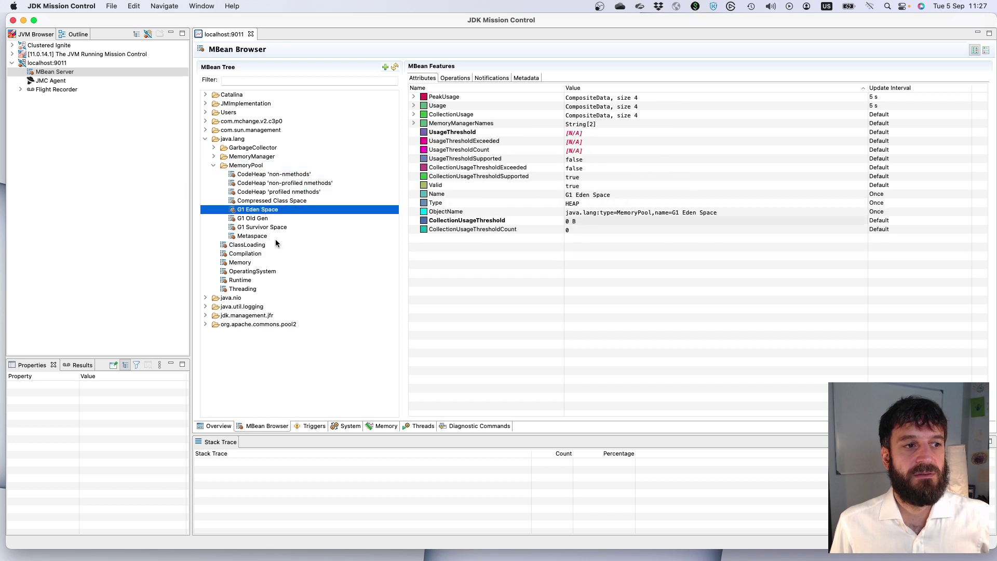
pyautogui.click(266, 183)
pyautogui.click(217, 165)
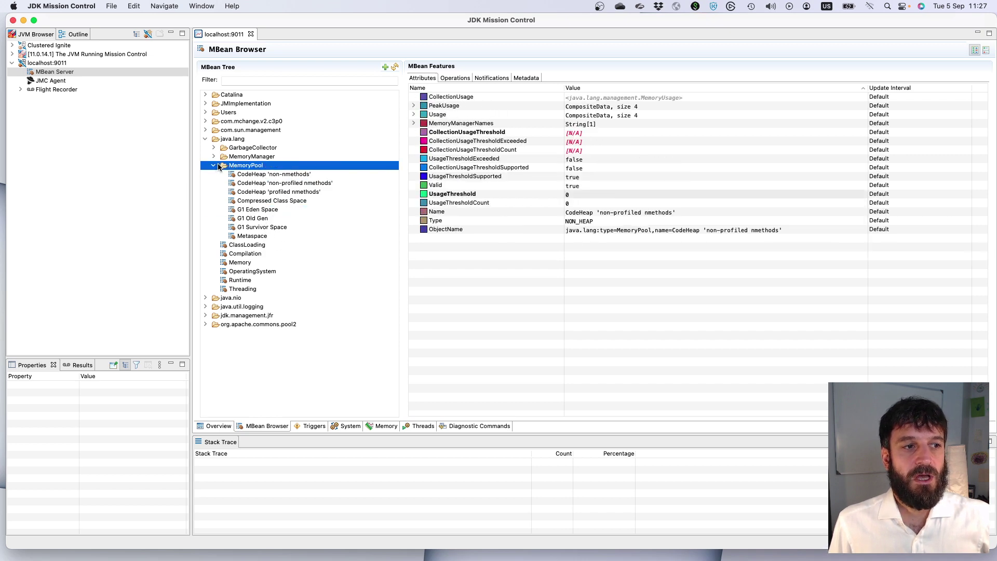
# - Expand GarbageCollector and check G1 Old Generation's MemoryPoolNames, which include G1 Eden Space
pyautogui.click(242, 148)
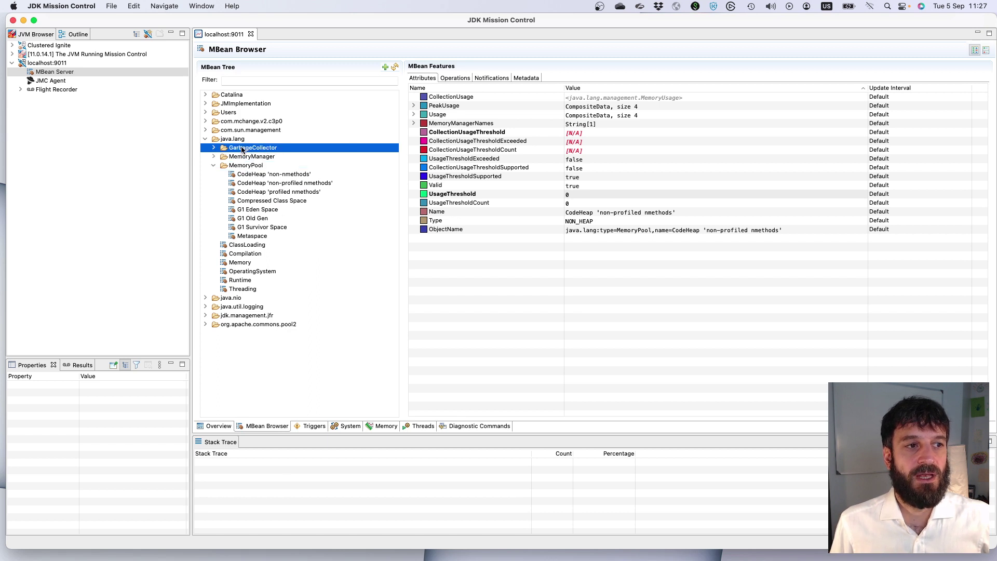
pyautogui.click(214, 149)
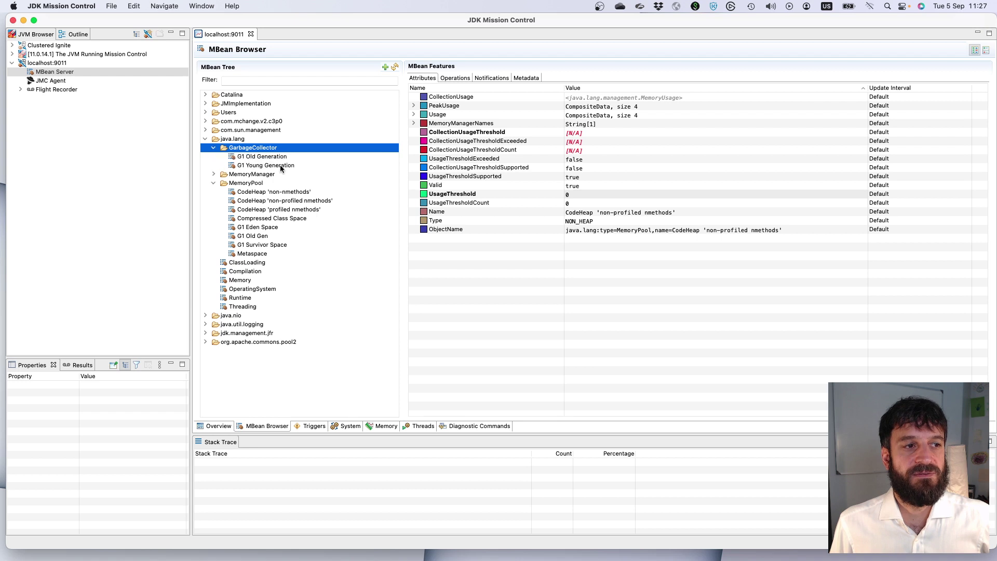
pyautogui.click(284, 157)
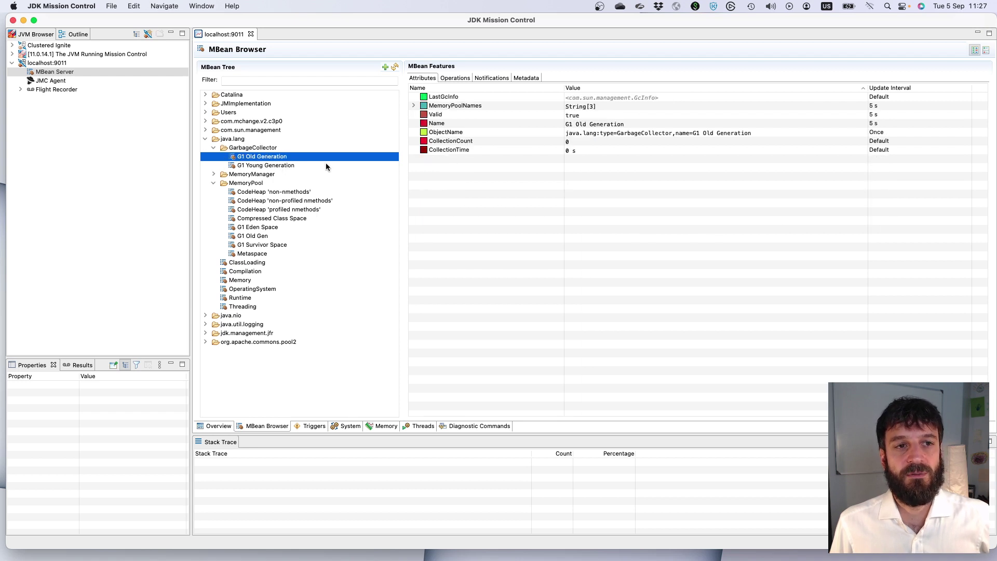
pyautogui.click(413, 105)
pyautogui.click(475, 115)
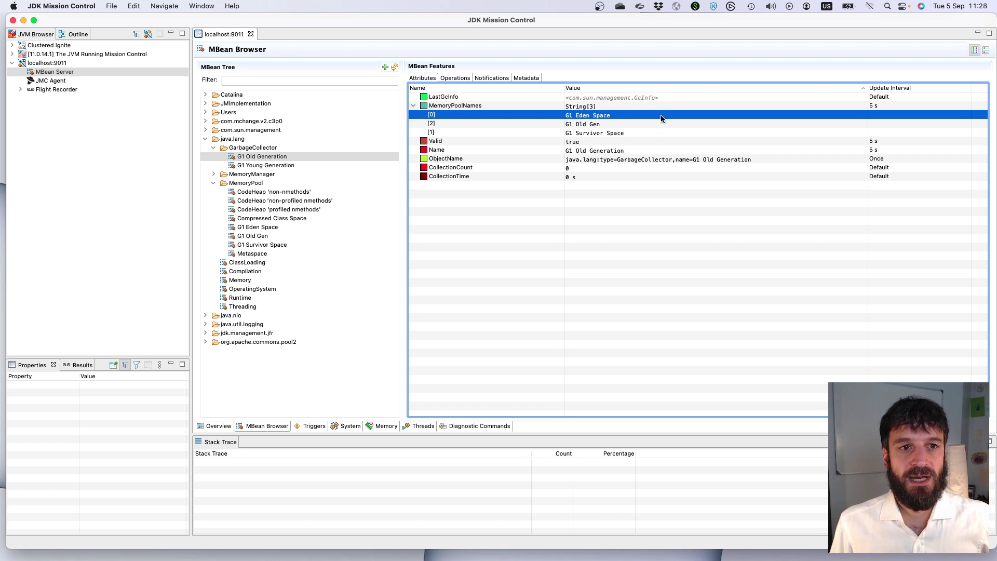
pyautogui.click(437, 107)
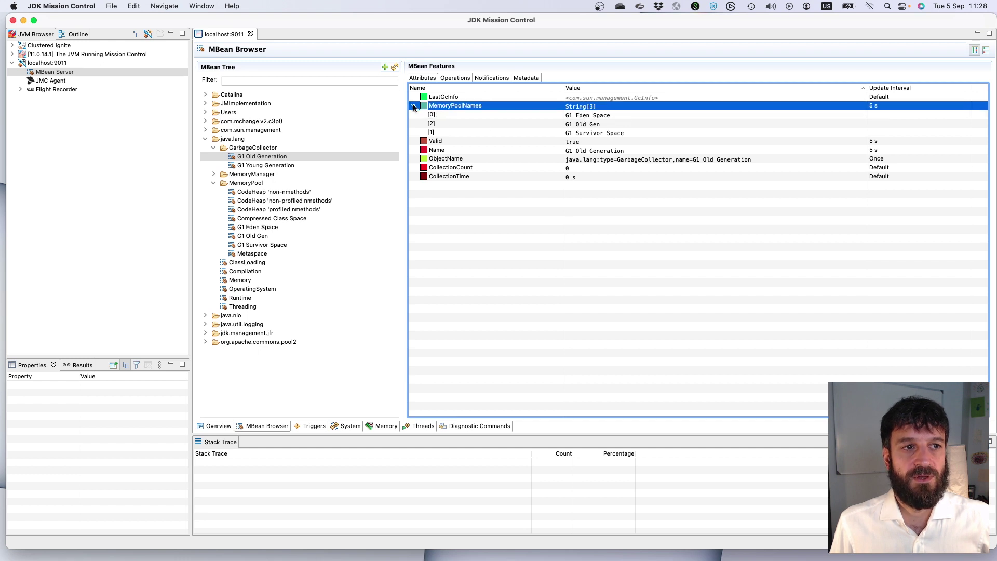
# - View the Threading MBean's DaemonThreadCount and ThreadCount attributes
pyautogui.click(243, 307)
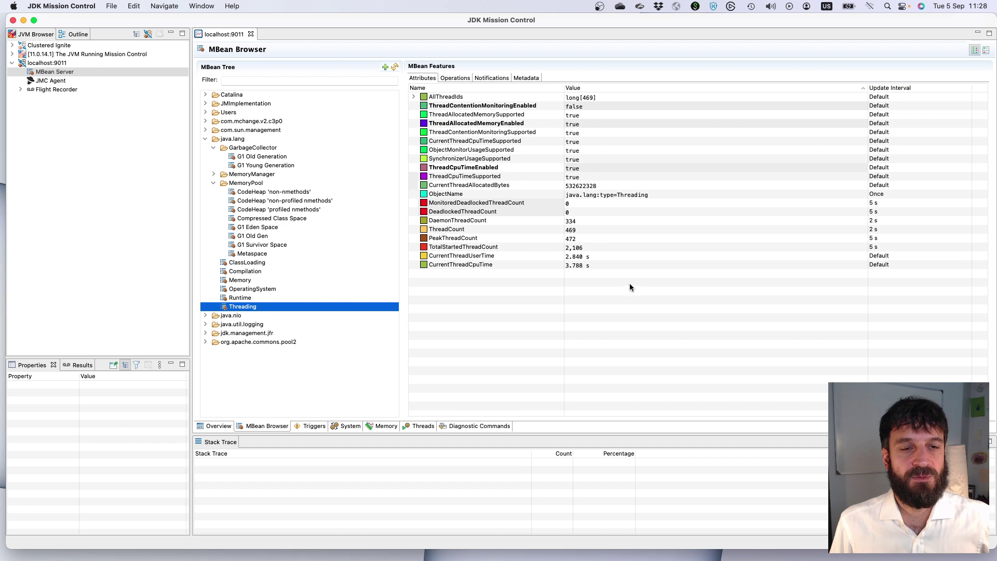
pyautogui.click(633, 222)
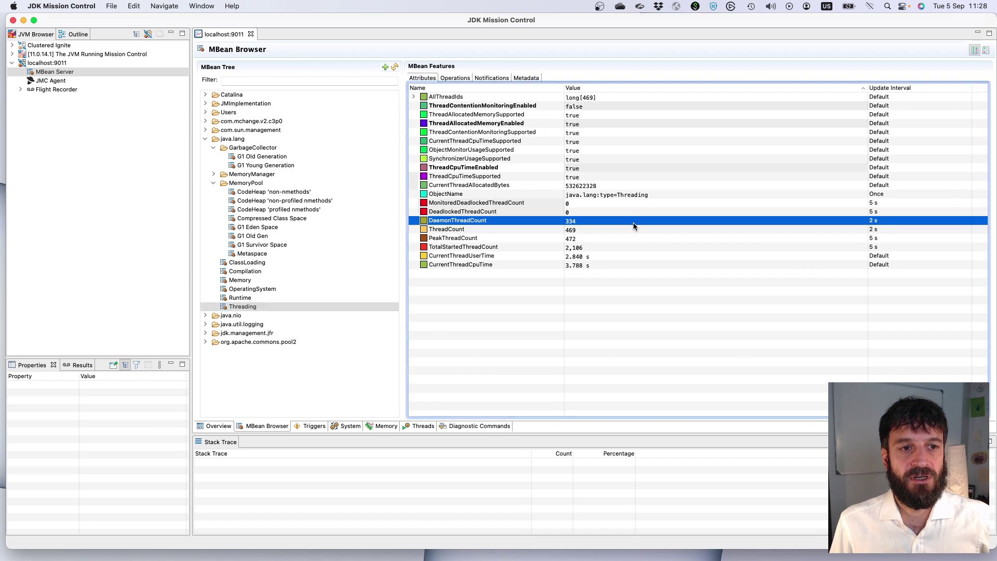
pyautogui.click(637, 231)
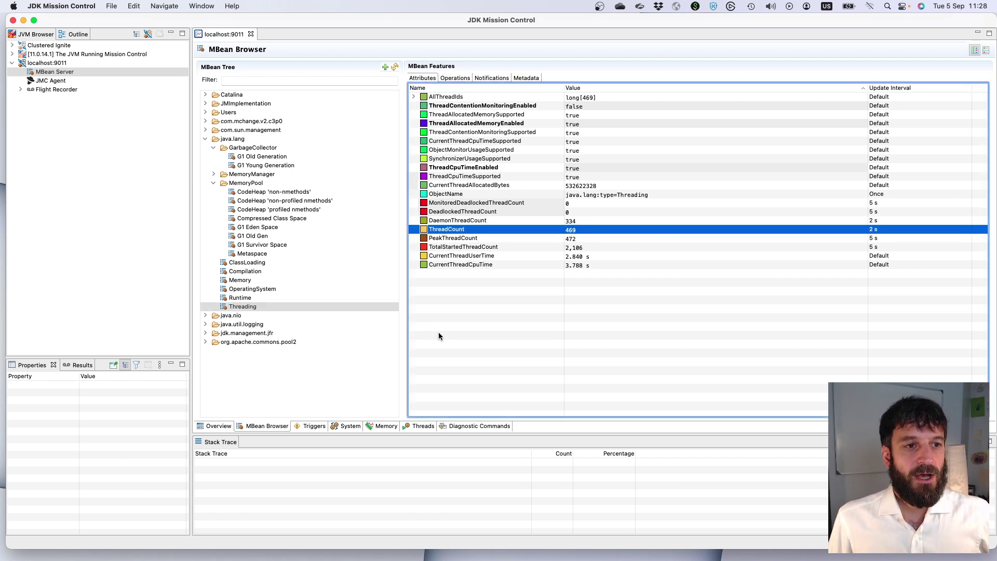
# - Collapse the MemoryPool and GarbageCollector branches and select the Compilation MBean
pyautogui.click(213, 183)
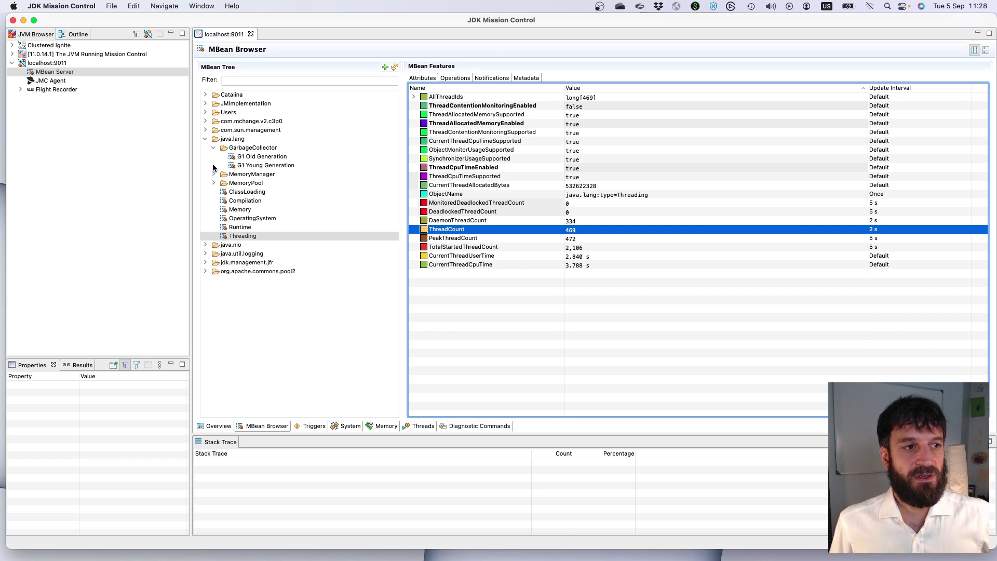
pyautogui.click(214, 148)
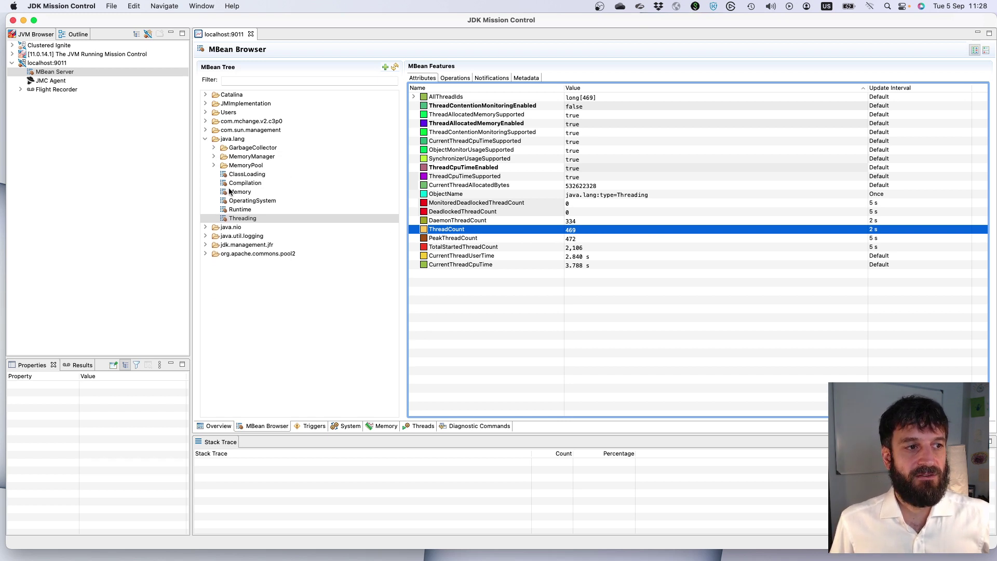
pyautogui.click(213, 165)
pyautogui.click(213, 165)
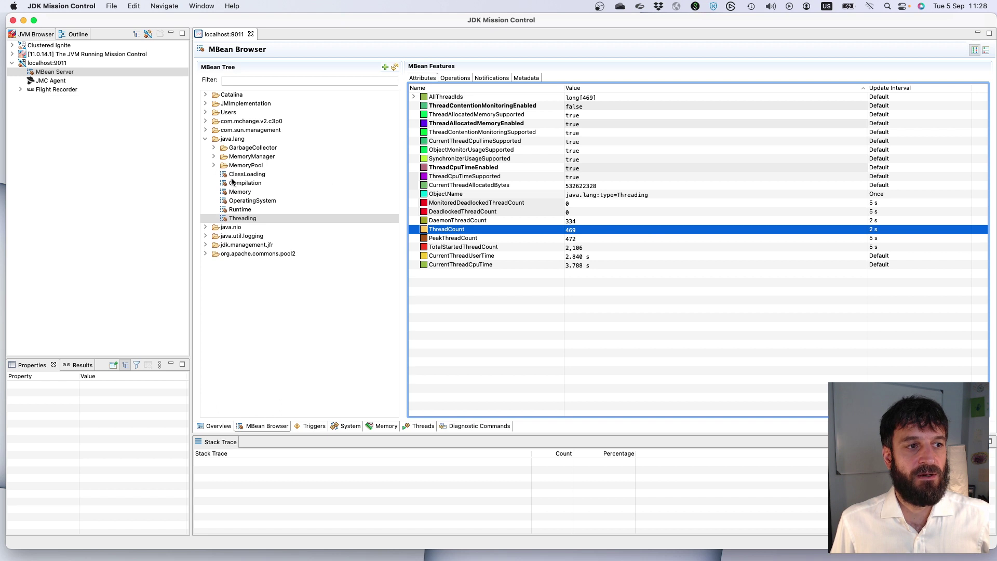
pyautogui.click(241, 183)
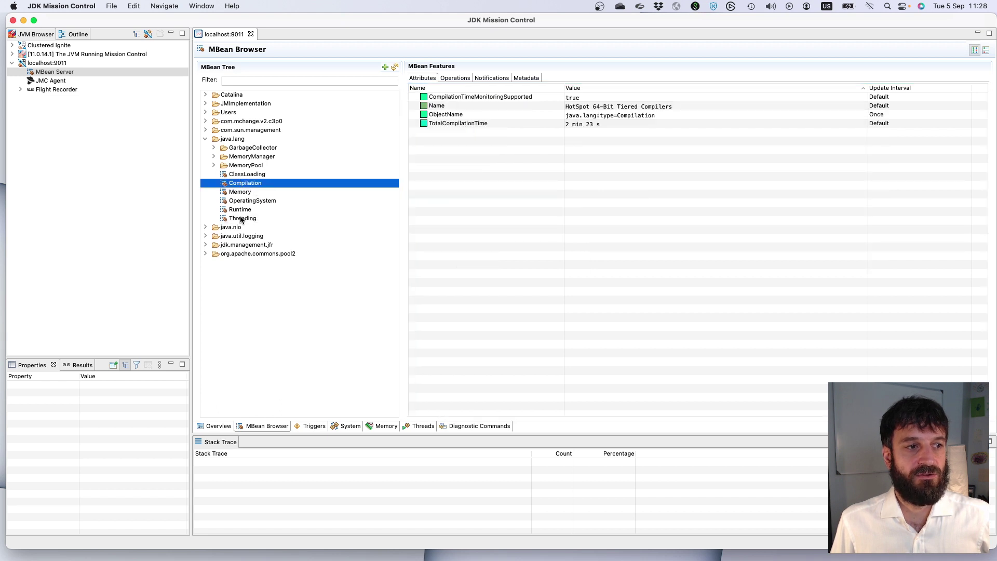
# - Select java.lang OperatingSystem and inspect UsedSwapSpaceSize, showing 567 MiB used of 15 GiB
pyautogui.click(240, 201)
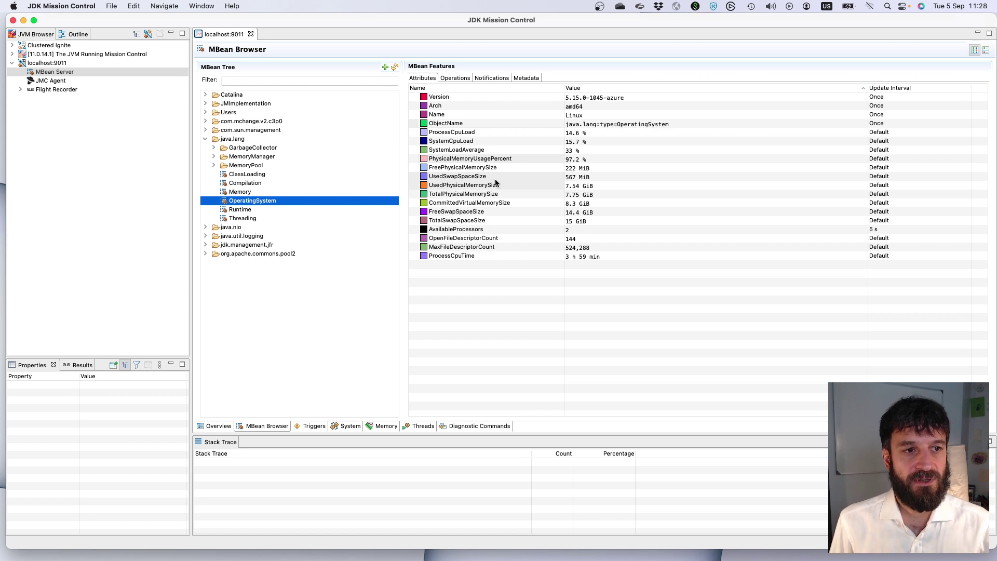
pyautogui.click(494, 176)
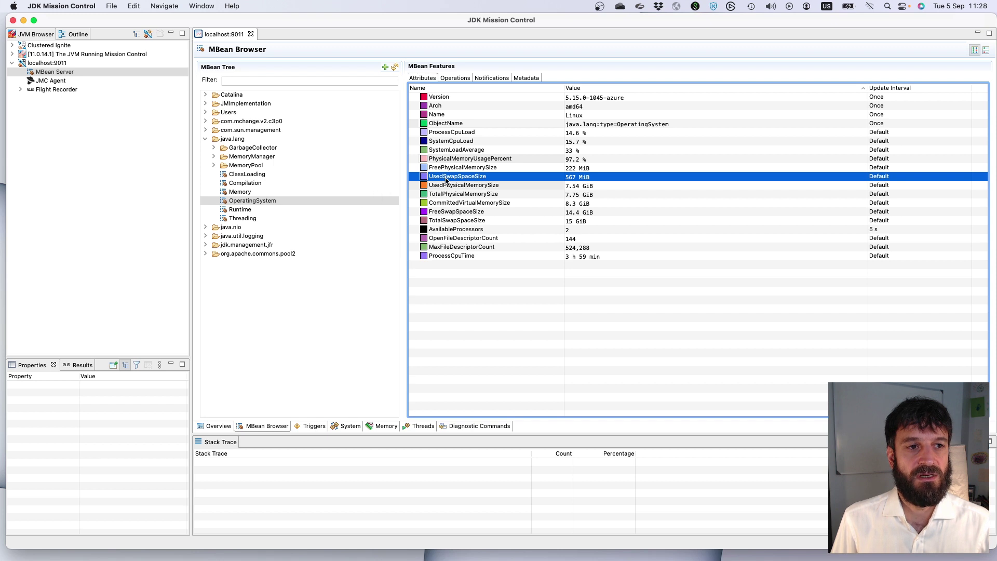
pyautogui.moveTo(446, 179)
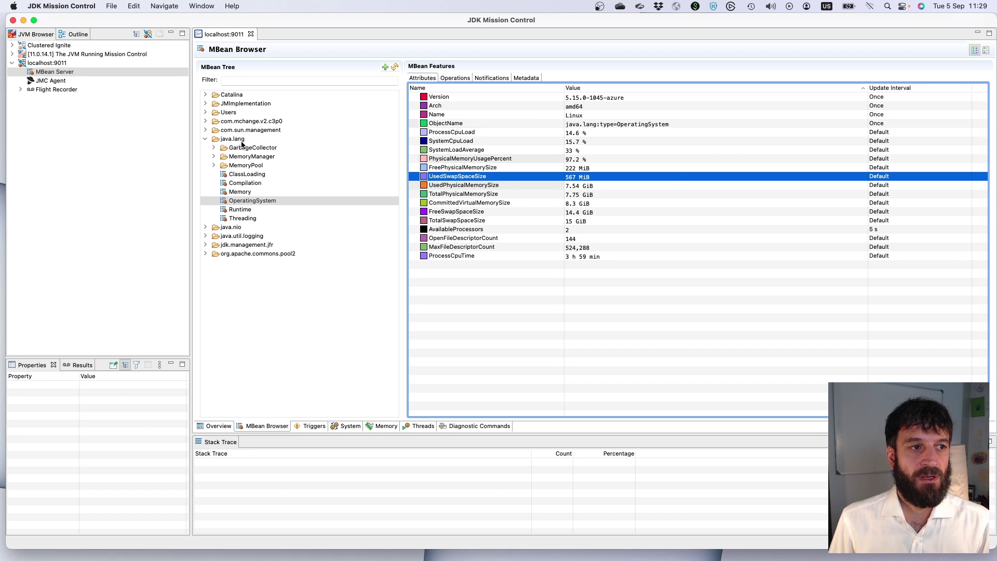
# - Expand Catalina > GlobalRequestProcessor > websocket and show the https-jsse-nio2-8443 bean's counters
pyautogui.click(206, 95)
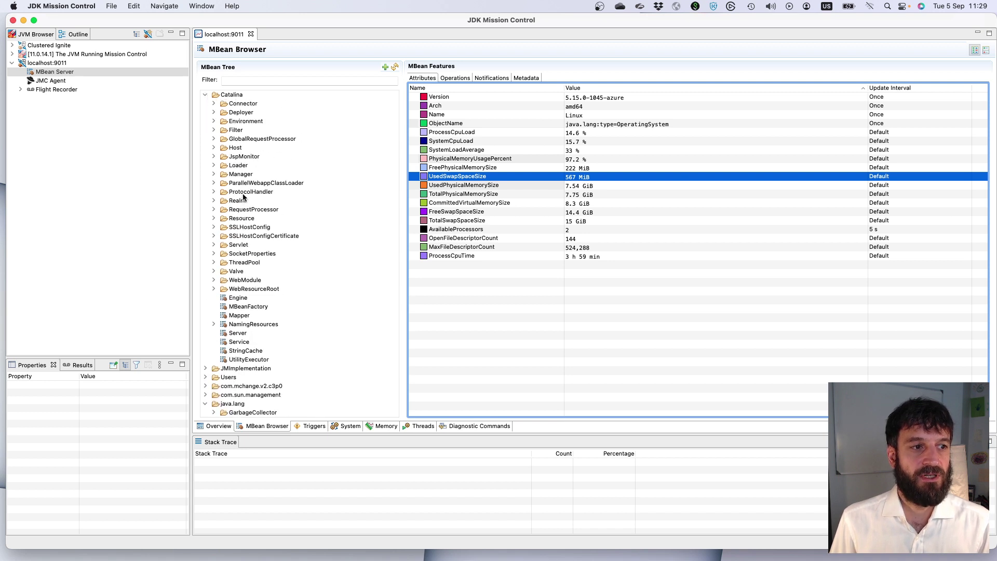
pyautogui.click(259, 139)
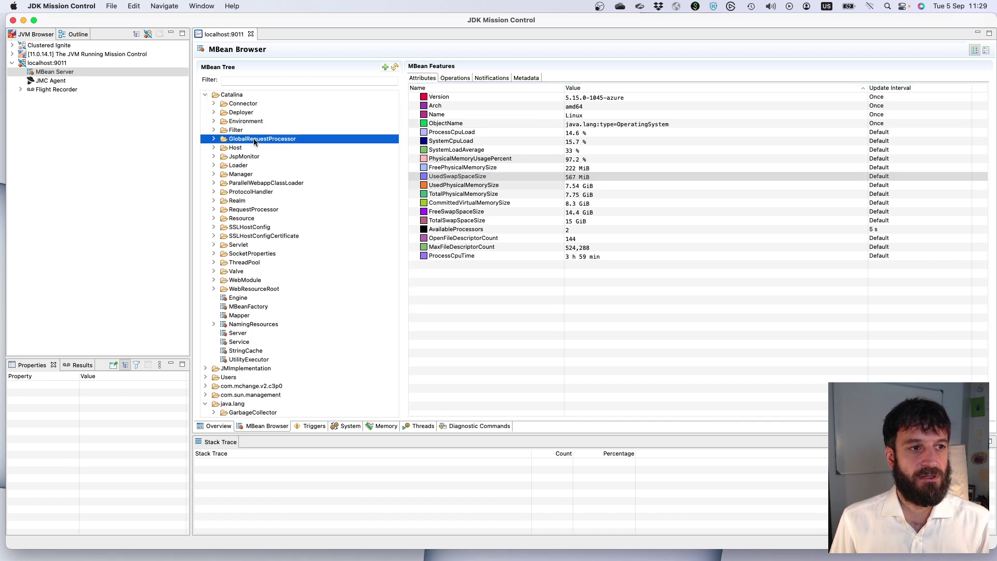
pyautogui.click(214, 138)
pyautogui.click(251, 157)
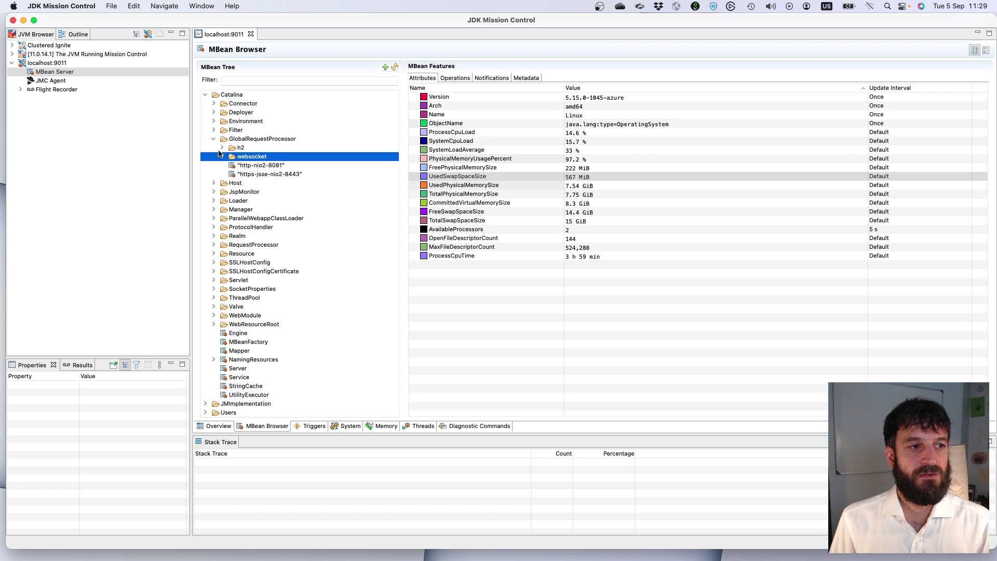
pyautogui.click(223, 157)
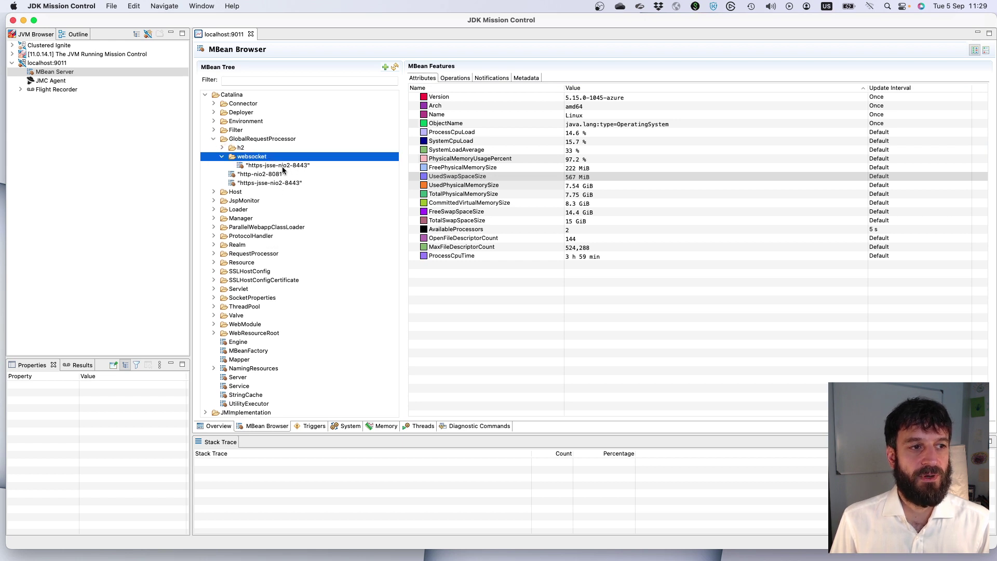
pyautogui.click(283, 165)
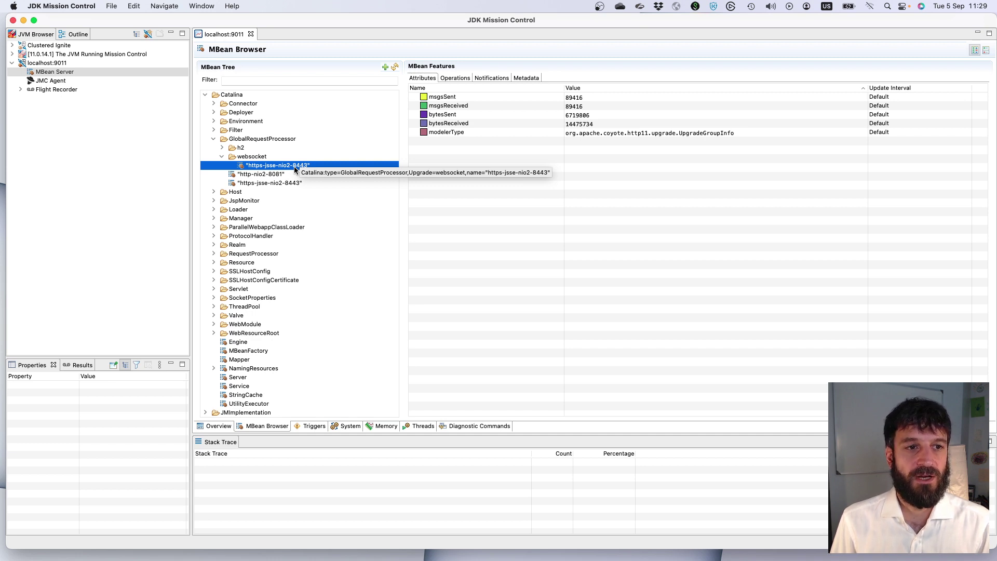
# - Collapse the websocket, GlobalRequestProcessor and Catalina folders again
pyautogui.click(222, 156)
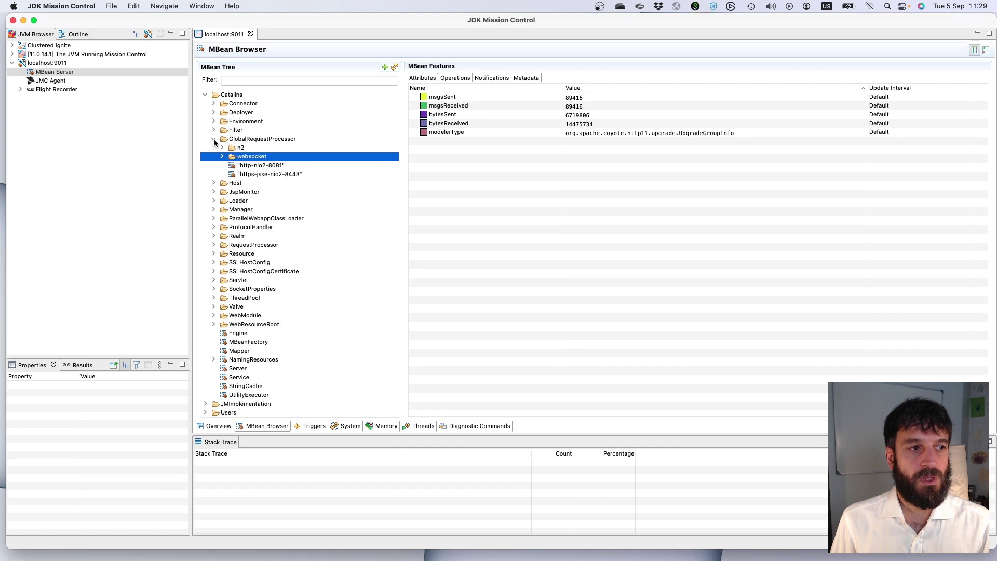
pyautogui.click(213, 138)
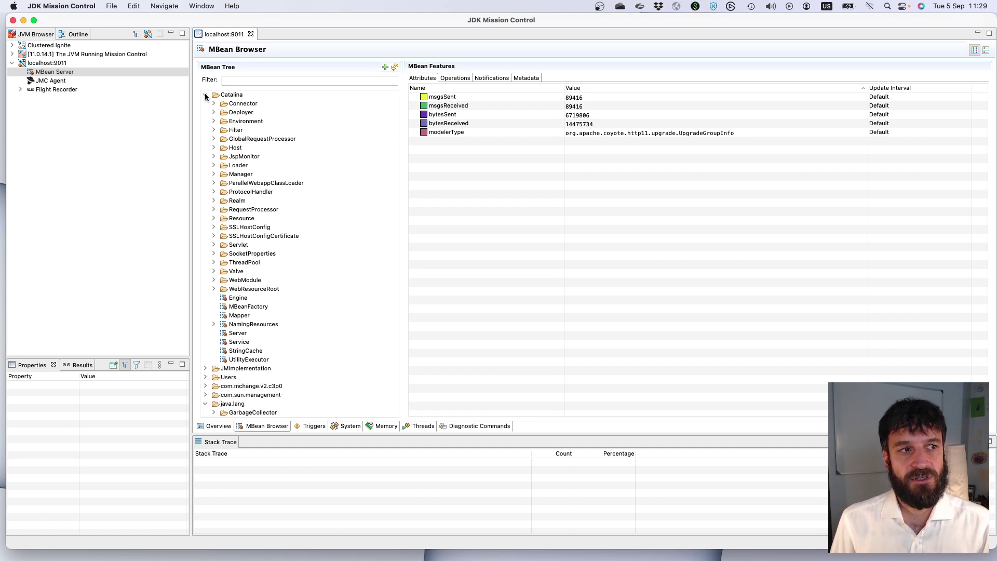
pyautogui.click(205, 94)
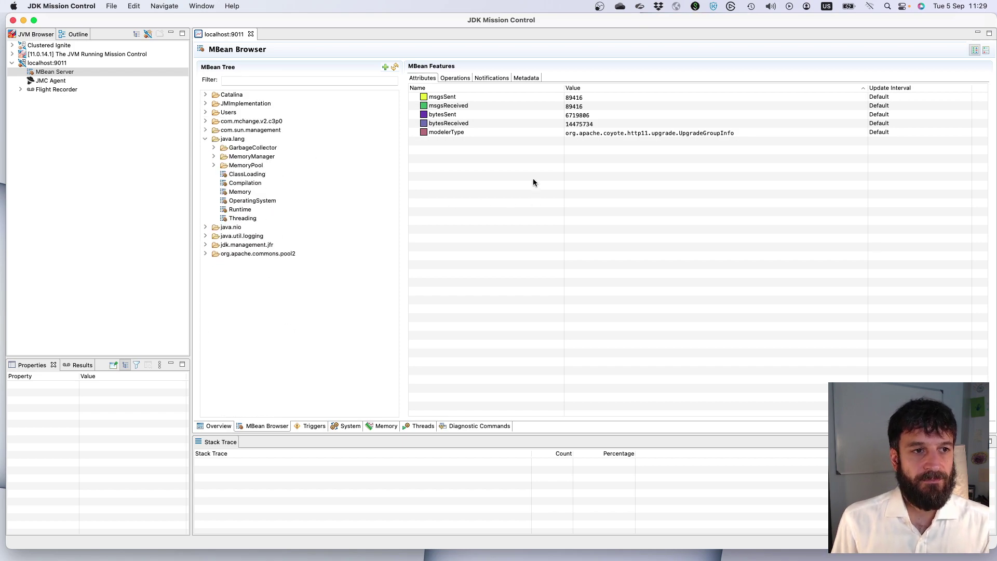
# - In the VM's SSH session, rerun 'sudo vi /opt/jmx_exporter/jmx-exporter-config-twx.yaml' from history
pyautogui.press('super+Tab')
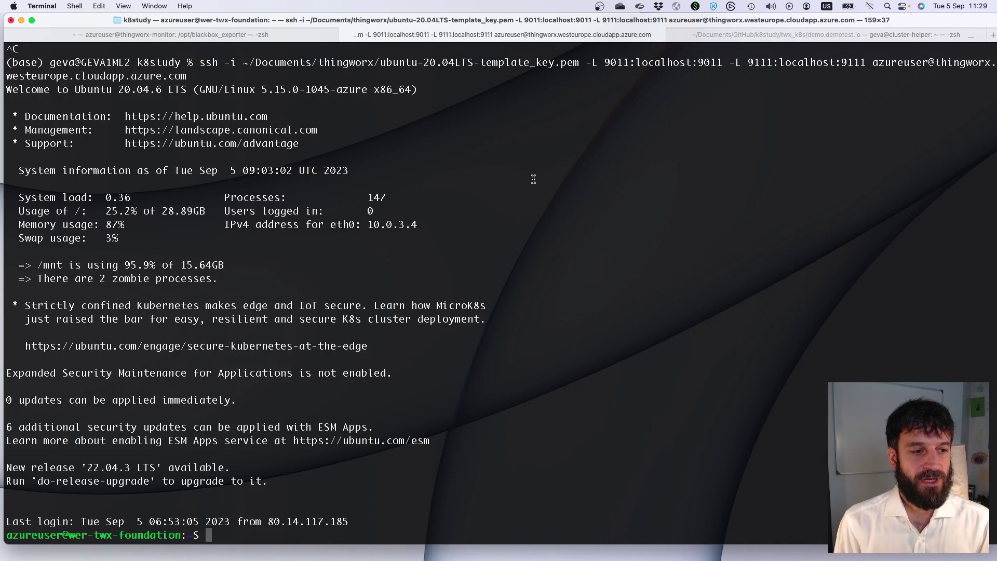
pyautogui.press('Up')
pyautogui.press('Up')
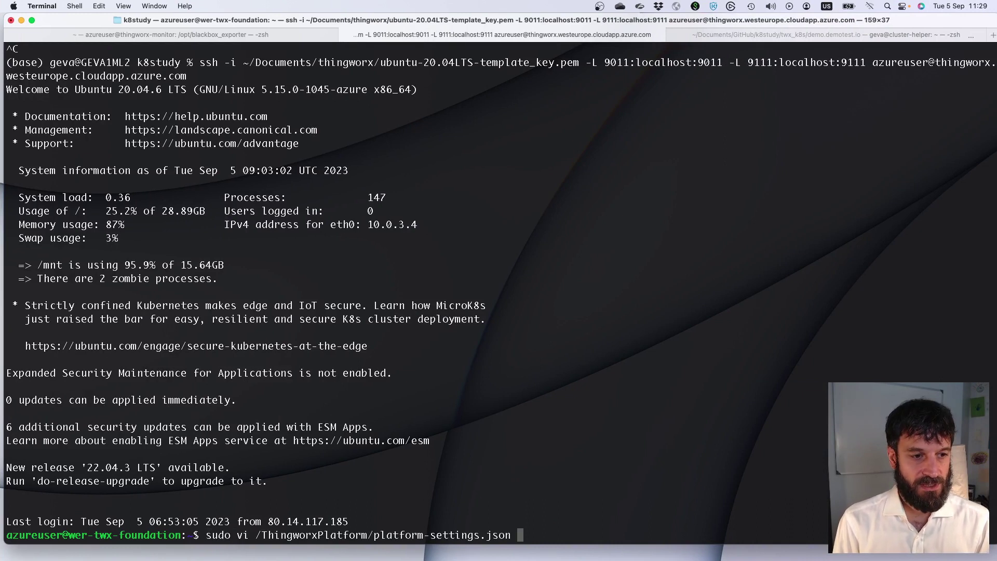
pyautogui.press('Up')
pyautogui.press('Up')
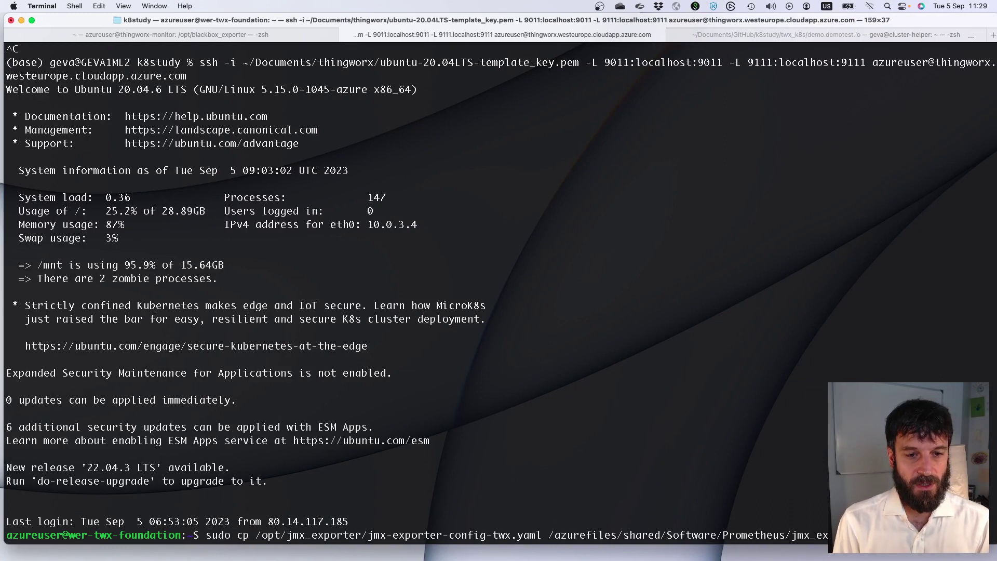
pyautogui.press('Up')
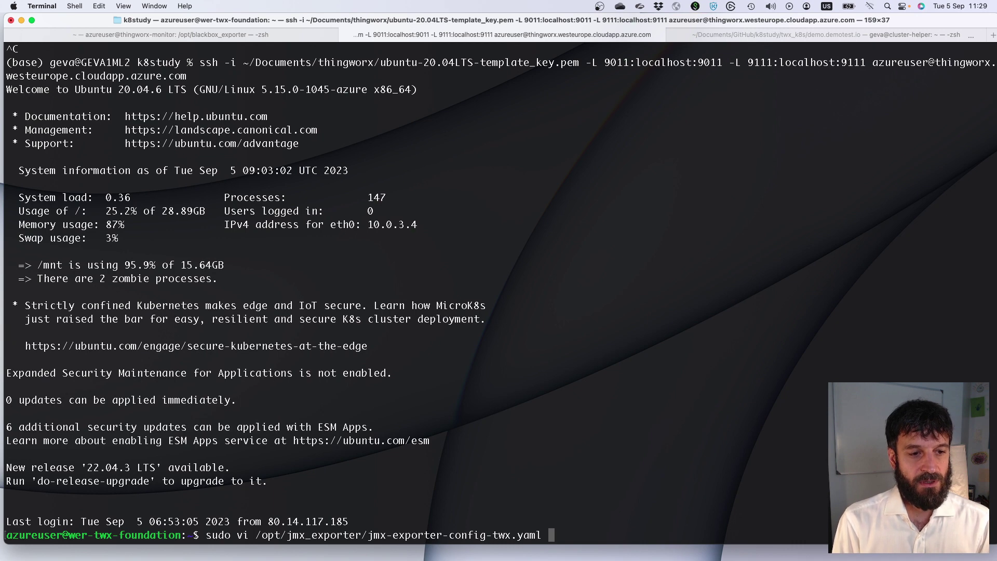
pyautogui.press('Return')
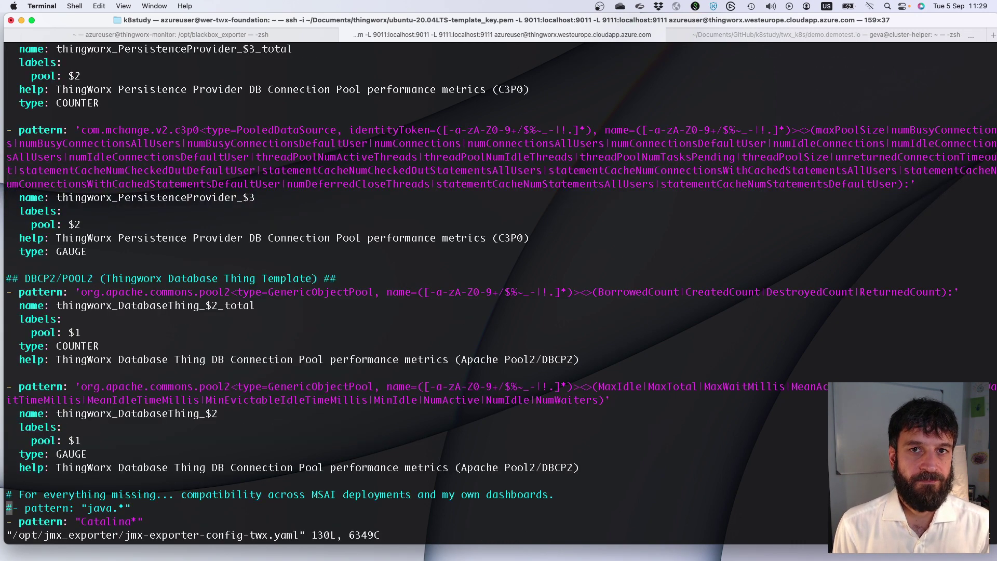
# - Move through the Catalina pattern, GAUGE type and DatabaseThing labels lines of the config
pyautogui.click(9, 522)
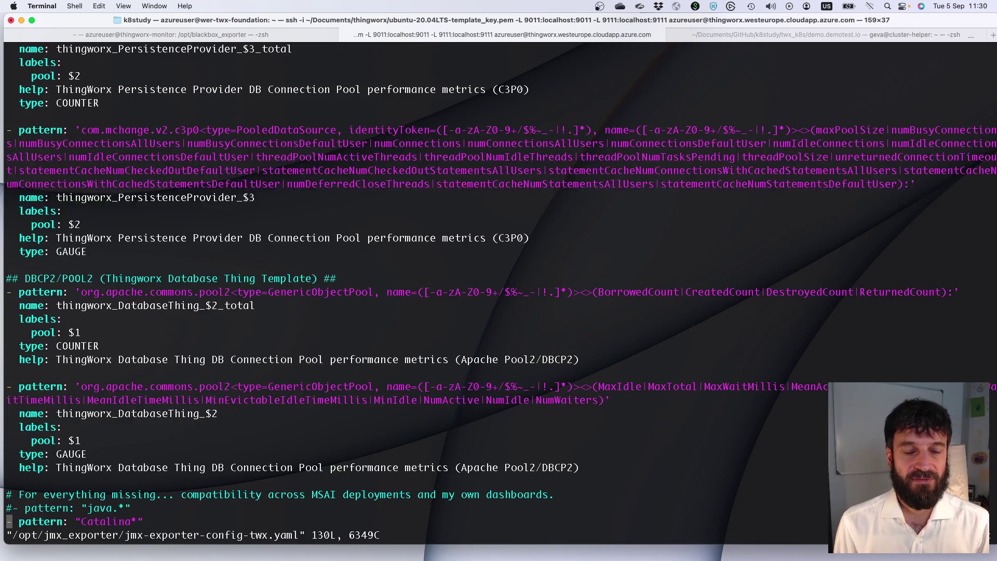
pyautogui.press('Up')
pyautogui.press('Up')
pyautogui.press('Up')
pyautogui.press('Up')
pyautogui.press('Up')
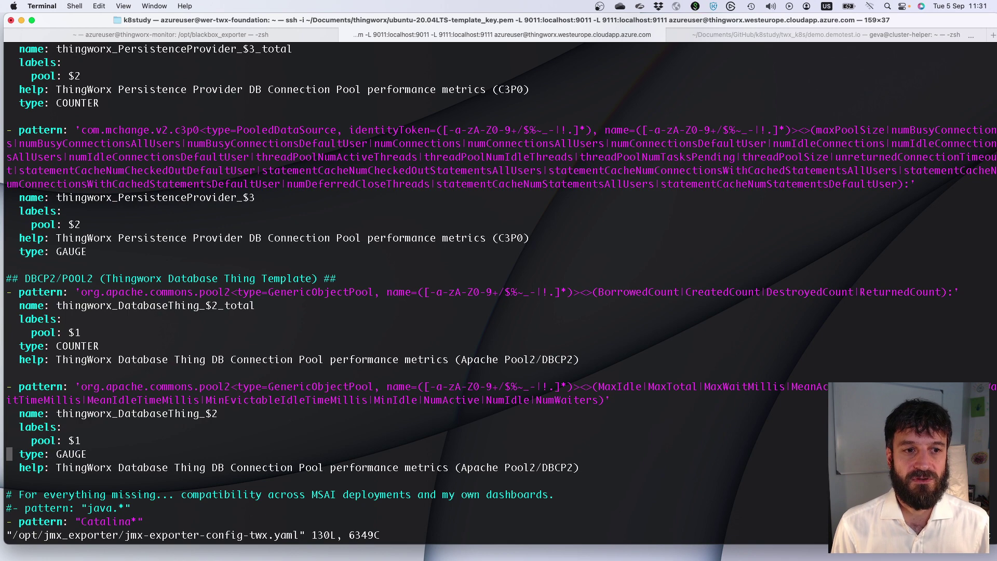
pyautogui.press('j')
pyautogui.press('j')
pyautogui.press('j')
pyautogui.press('j')
pyautogui.press('j')
pyautogui.press('k')
pyautogui.press('k')
pyautogui.press('k')
pyautogui.press('k')
pyautogui.press('k')
pyautogui.press('k')
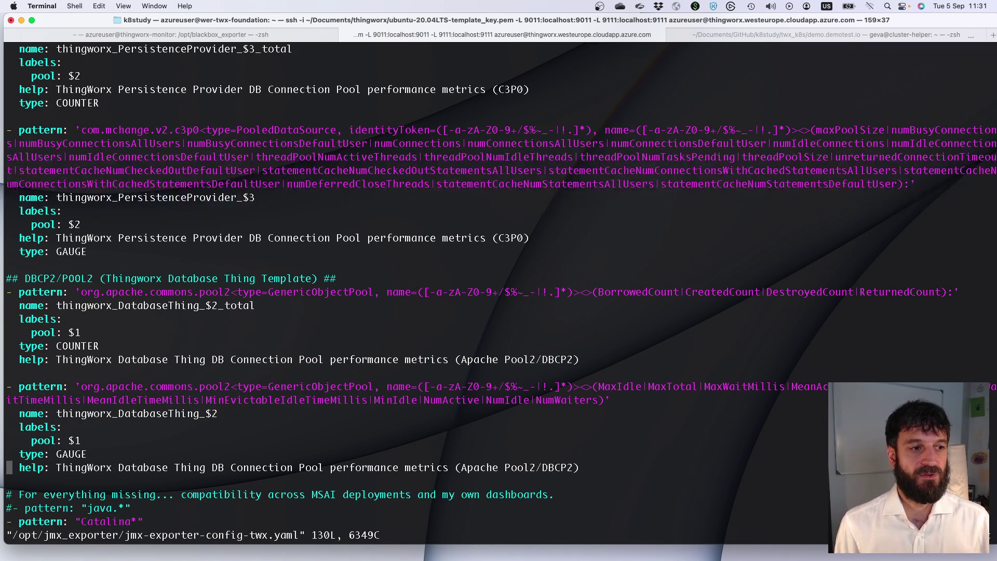
pyautogui.press('j')
pyautogui.press('j')
pyautogui.press('j')
pyautogui.press('k')
pyautogui.press('k')
pyautogui.press('k')
pyautogui.press('k')
pyautogui.press('k')
pyautogui.press('k')
pyautogui.press('k')
pyautogui.press('k')
pyautogui.press('k')
pyautogui.press('k')
pyautogui.press('k')
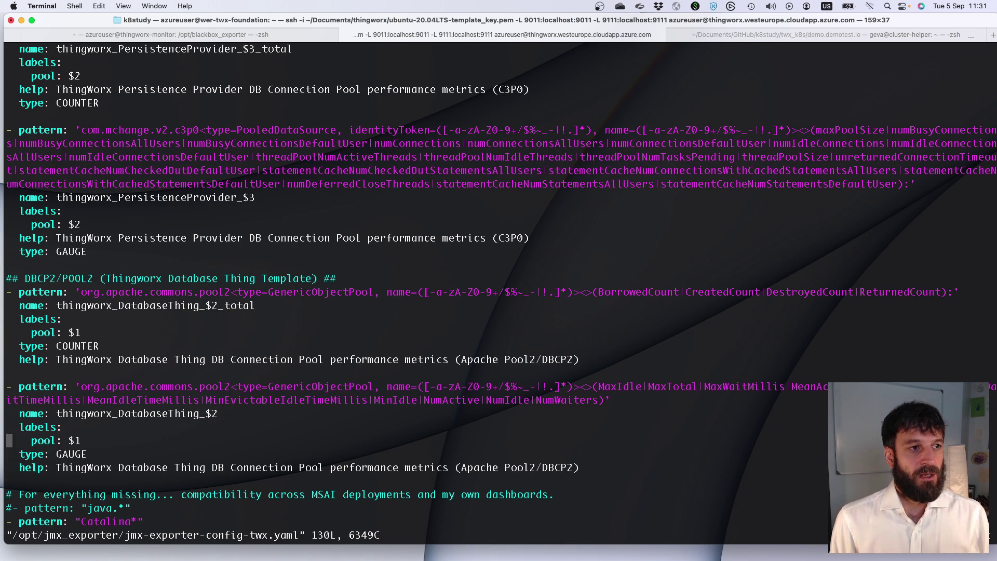
# - Go from the top of the config past the FileDescriptorCount and Threading rules to the Memory rule
pyautogui.press('g')
pyautogui.press('g')
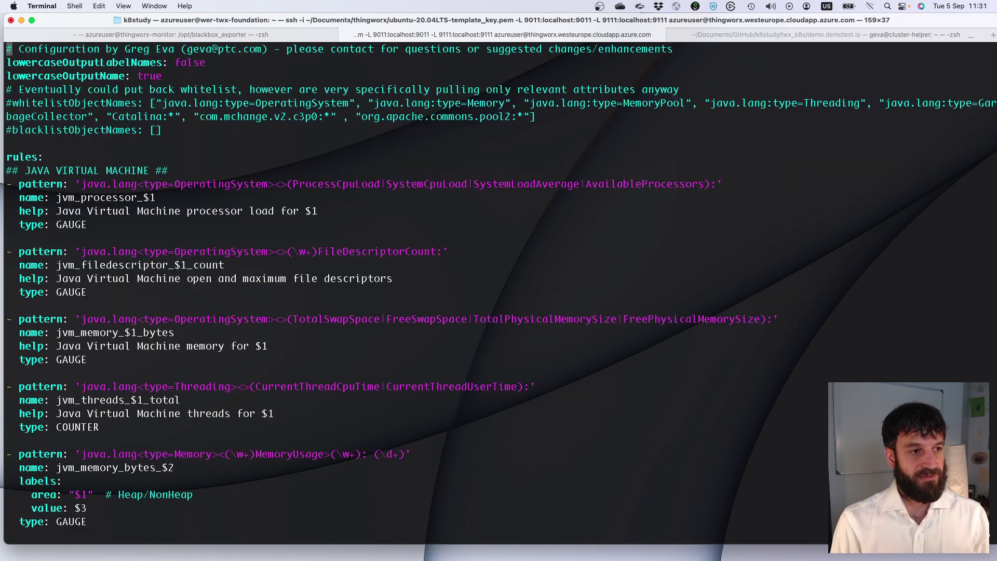
pyautogui.press('j')
pyautogui.press('j')
pyautogui.press('j')
pyautogui.press('j')
pyautogui.press('j')
pyautogui.press('j')
pyautogui.press('j')
pyautogui.press('j')
pyautogui.press('j')
pyautogui.press('j')
pyautogui.press('j')
pyautogui.press('j')
pyautogui.press('j')
pyautogui.press('j')
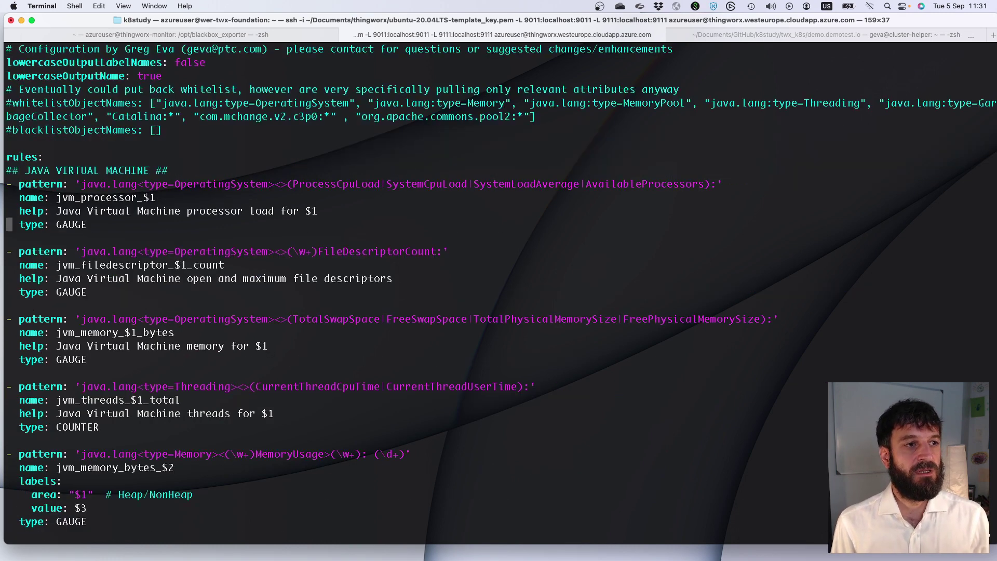
pyautogui.press('j')
pyautogui.press('j')
pyautogui.press('j')
pyautogui.press('j')
pyautogui.press('j')
pyautogui.press('j')
pyautogui.press('j')
pyautogui.press('j')
pyautogui.press('j')
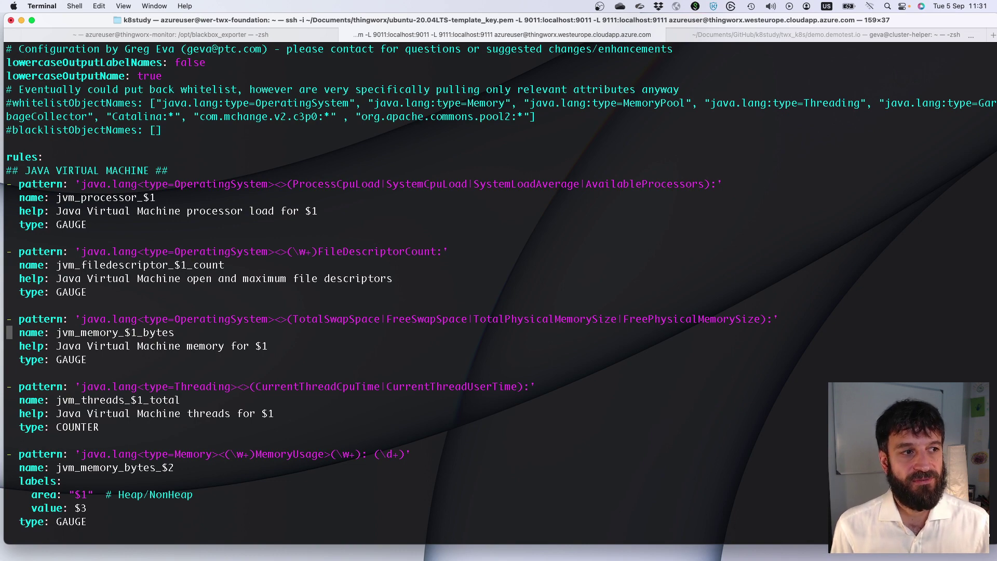
pyautogui.press('j')
pyautogui.press('j')
pyautogui.press('j')
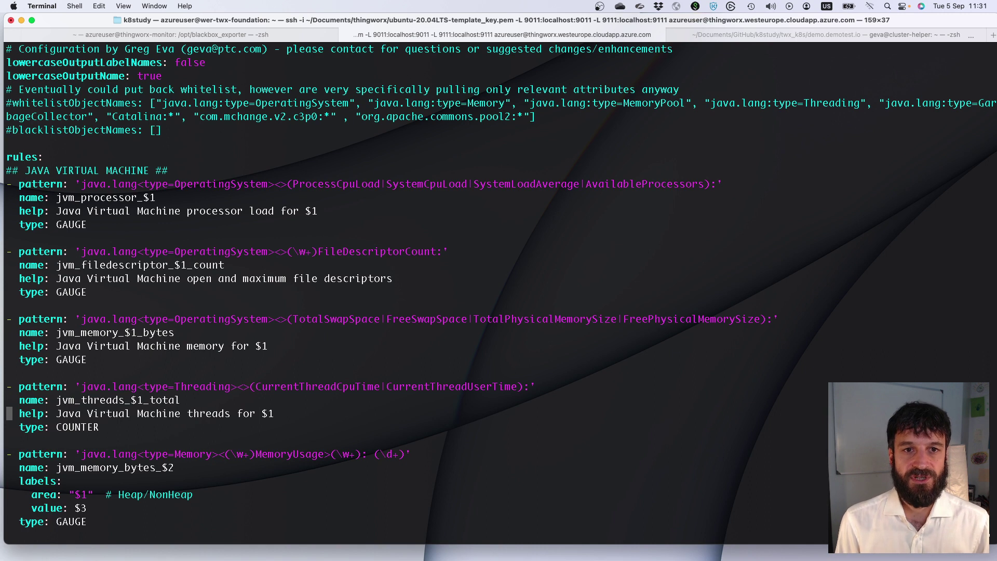
pyautogui.press('j')
pyautogui.press('j')
pyautogui.press('j')
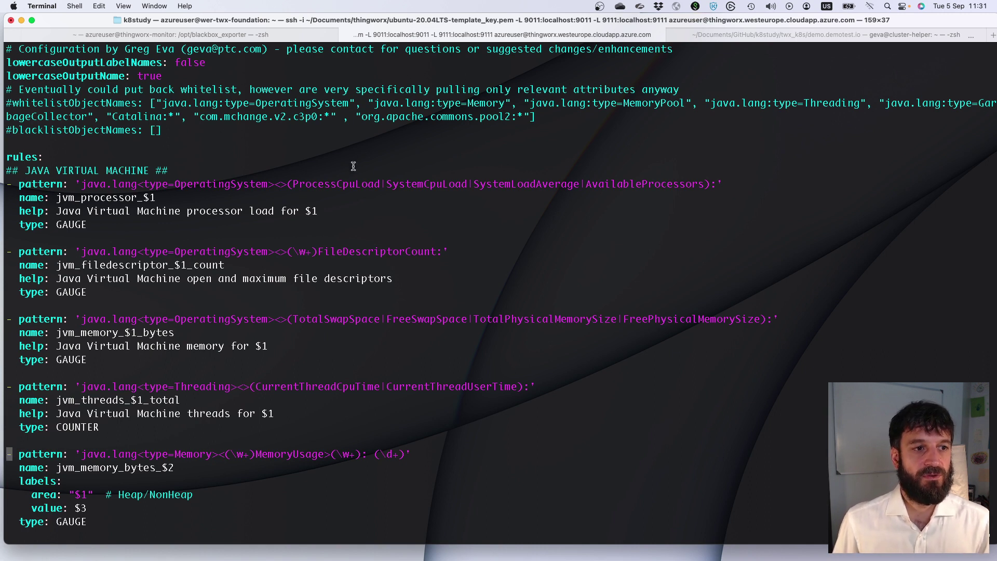
# - Highlight the processor load pattern's captured attribute group and the $1 in jvm_processor_$1
pyautogui.moveTo(289, 187); pyautogui.dragTo(382, 196)
pyautogui.click(382, 181)
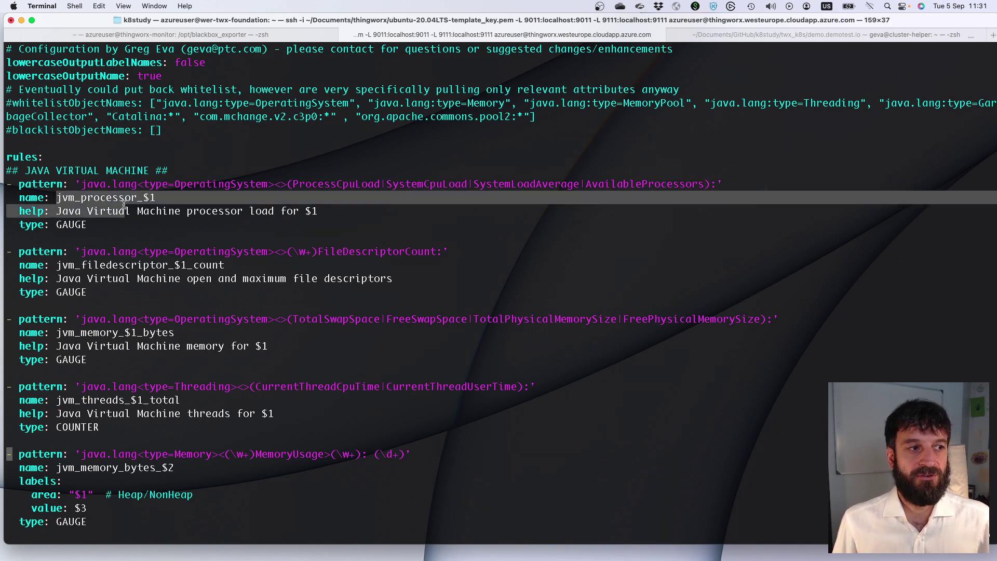
pyautogui.moveTo(124, 202); pyautogui.dragTo(157, 199)
pyautogui.click(147, 199)
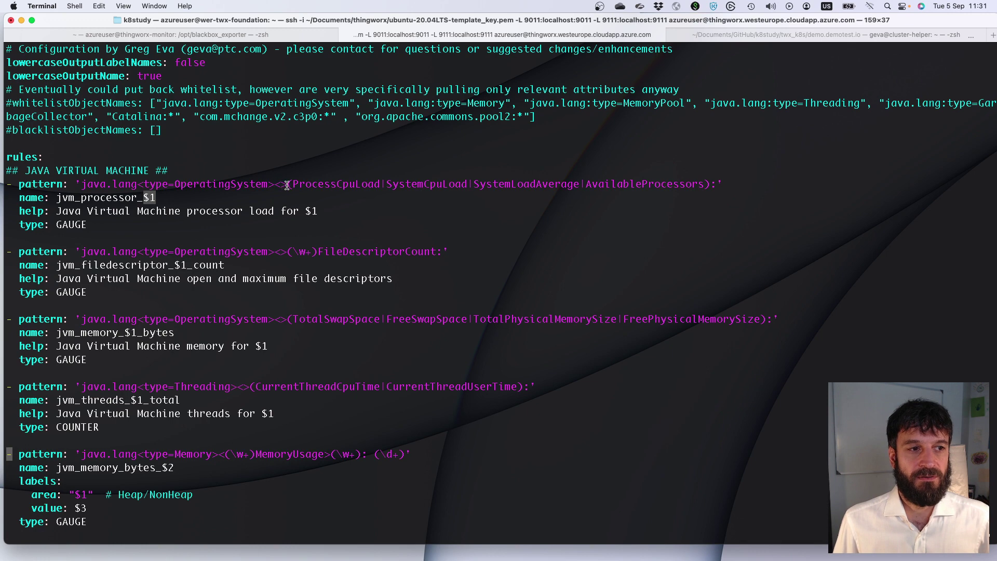
pyautogui.moveTo(287, 186); pyautogui.dragTo(708, 189)
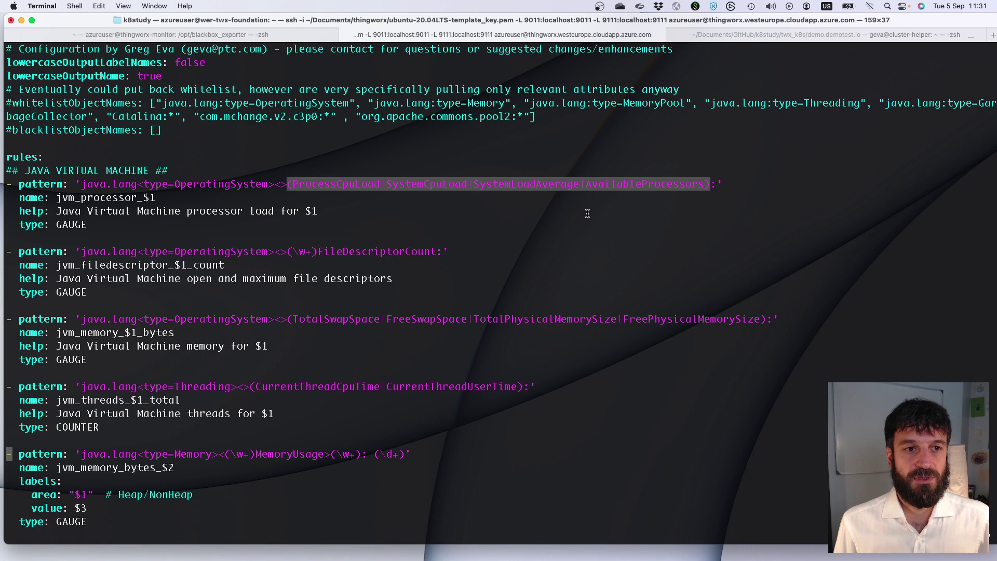
pyautogui.moveTo(143, 196); pyautogui.dragTo(156, 198)
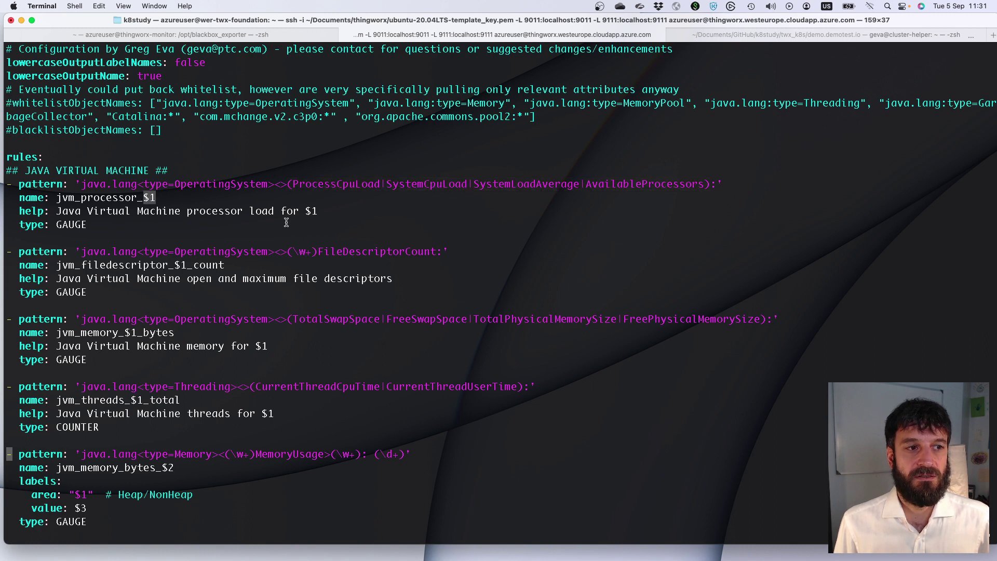
pyautogui.click(360, 199)
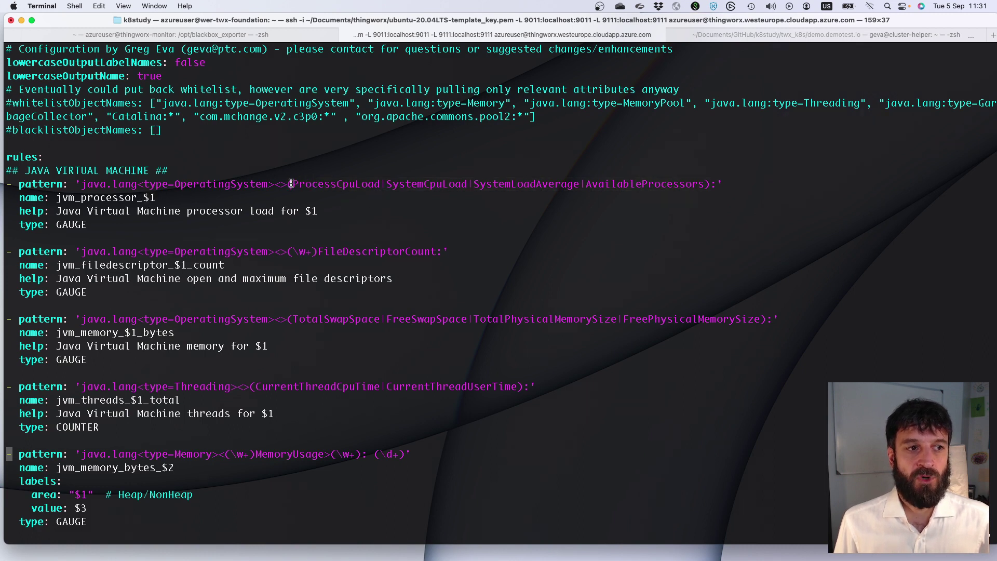
pyautogui.moveTo(288, 184); pyautogui.dragTo(709, 179)
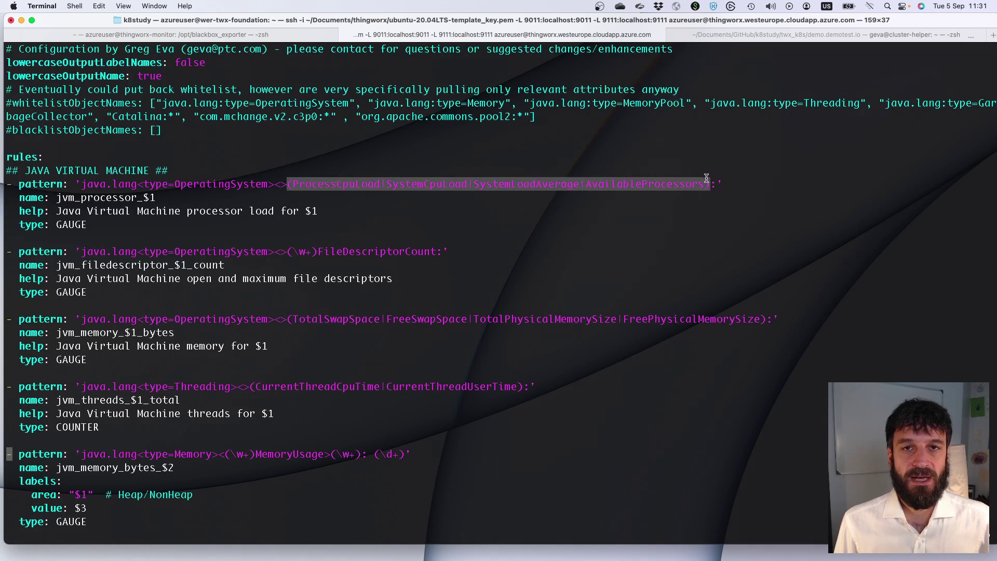
pyautogui.click(159, 196)
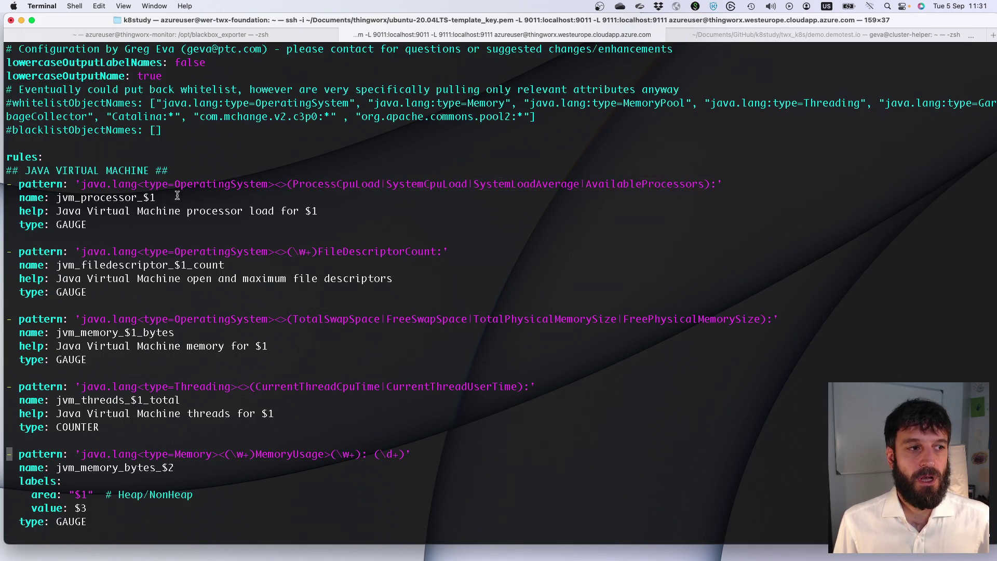
pyautogui.doubleClick(147, 197)
pyautogui.click(195, 195)
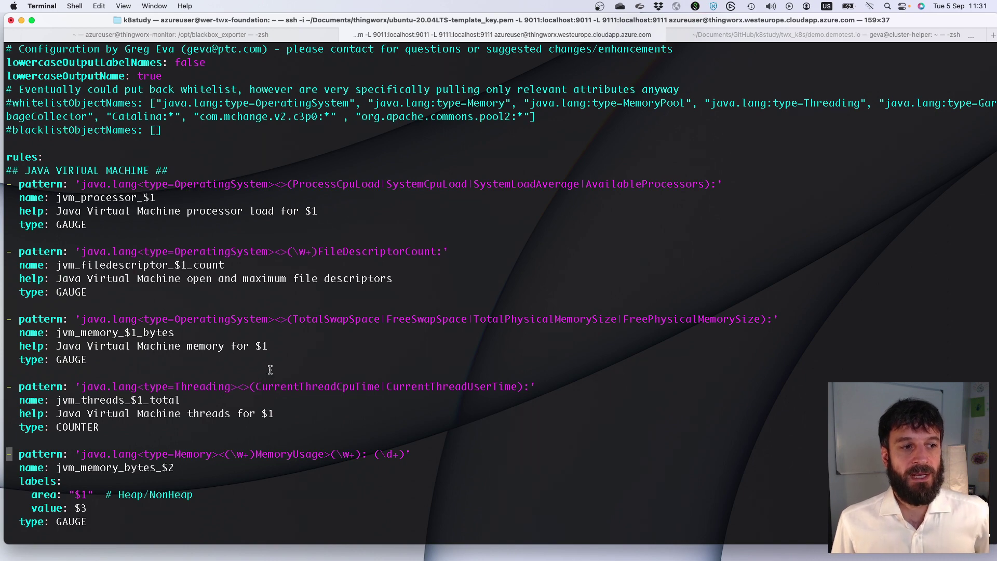
# - Highlight the threads metric's $1_total and the Memory rule's (\w+) group, then go to JDK Mission Control
pyautogui.moveTo(130, 399); pyautogui.dragTo(217, 396)
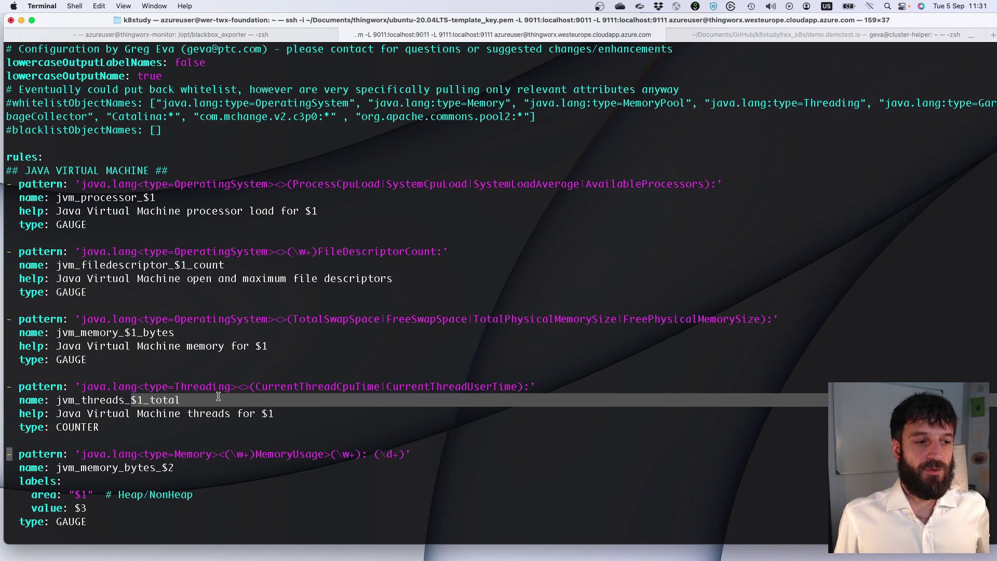
pyautogui.scroll(-5, 219, 396)
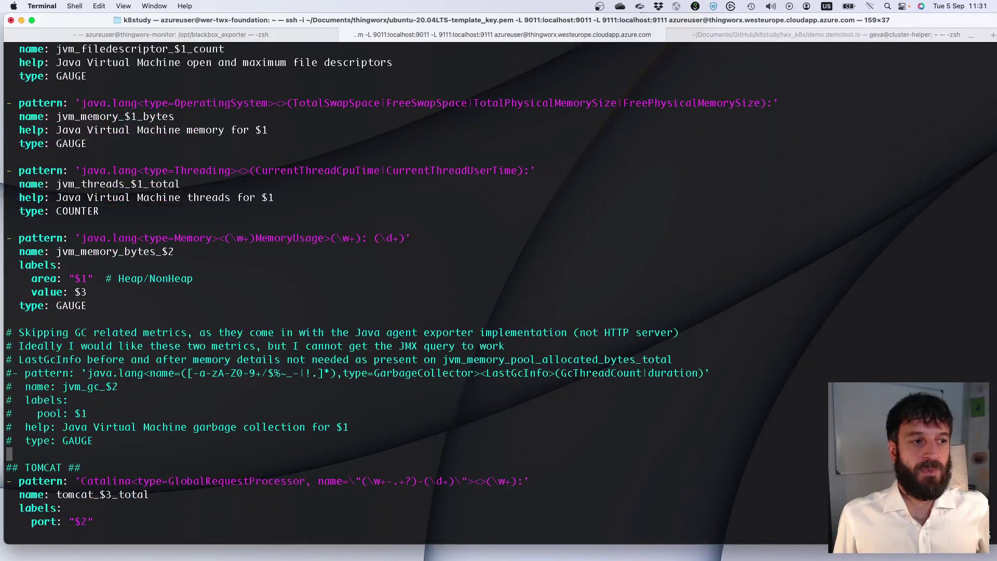
pyautogui.scroll(-3, 181, 312)
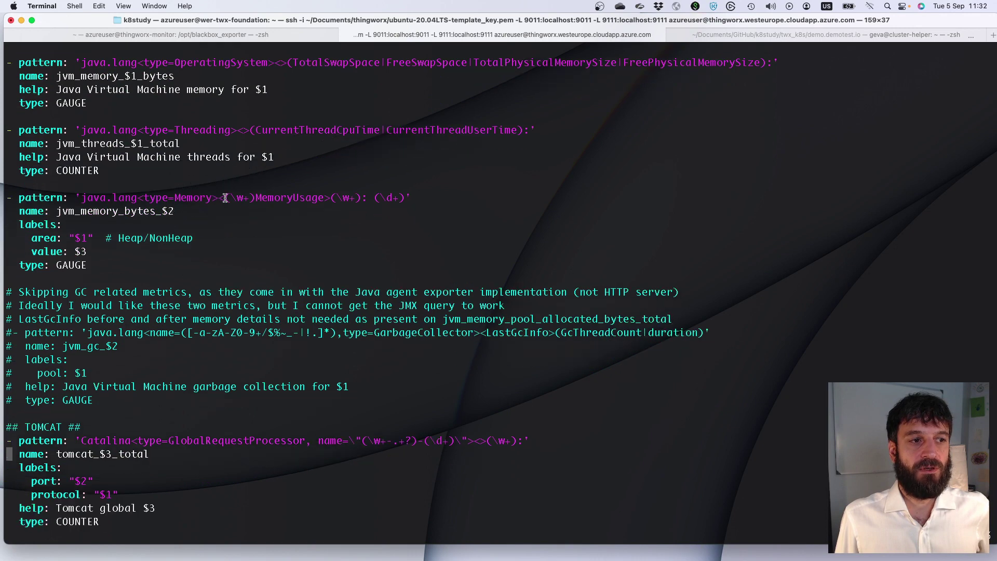
pyautogui.moveTo(225, 199); pyautogui.dragTo(255, 200)
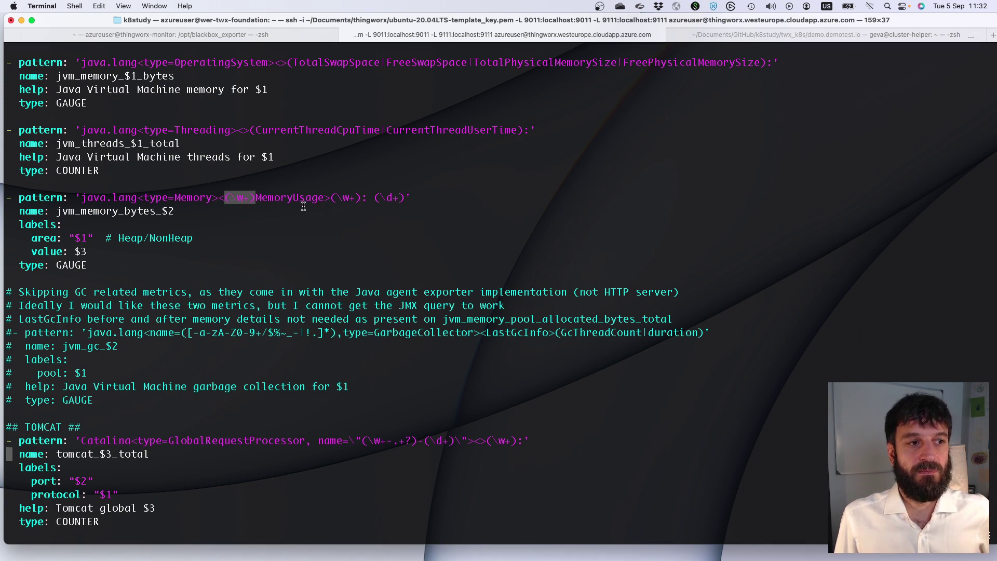
pyautogui.press('super+Tab')
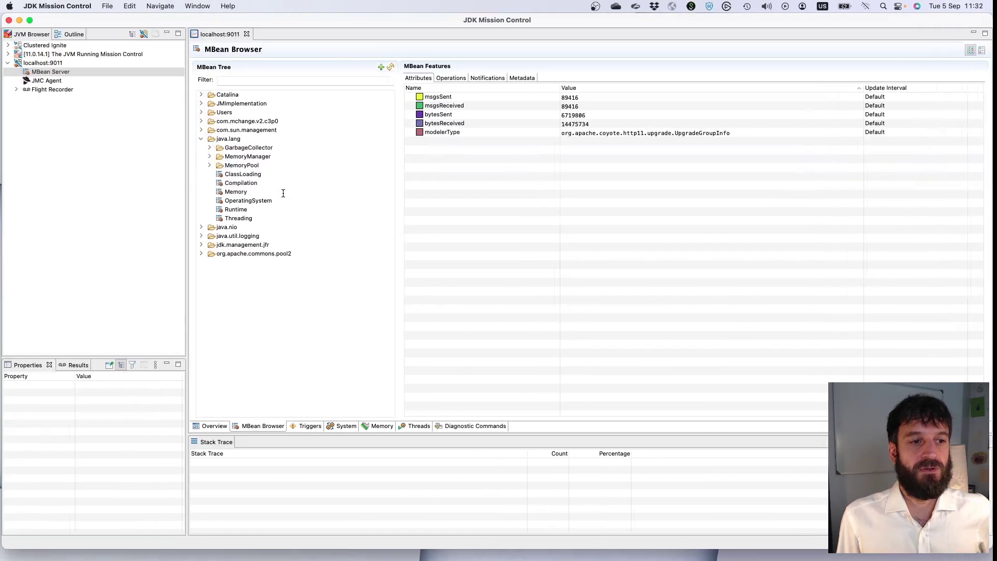
# - Show the java.lang Memory MBean's HeapMemoryUsage and related attributes
pyautogui.click(247, 192)
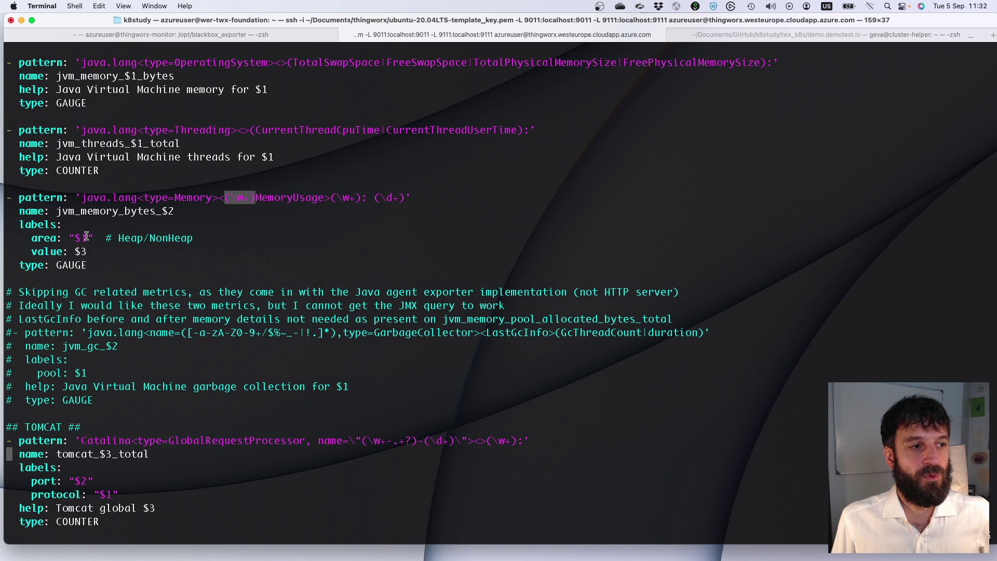
pyautogui.moveTo(70, 238); pyautogui.dragTo(95, 239)
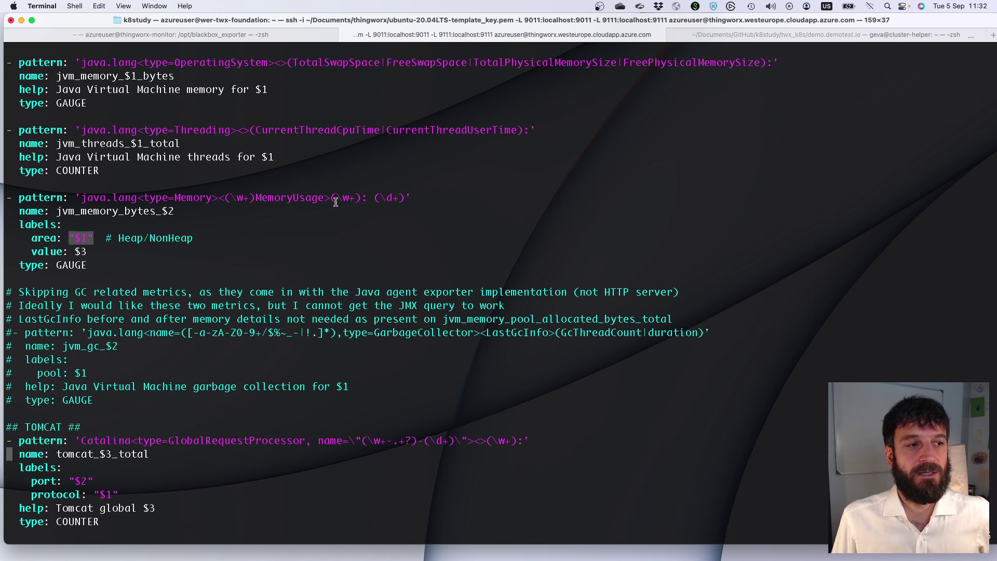
pyautogui.moveTo(412, 194); pyautogui.dragTo(309, 197)
pyautogui.click(241, 211)
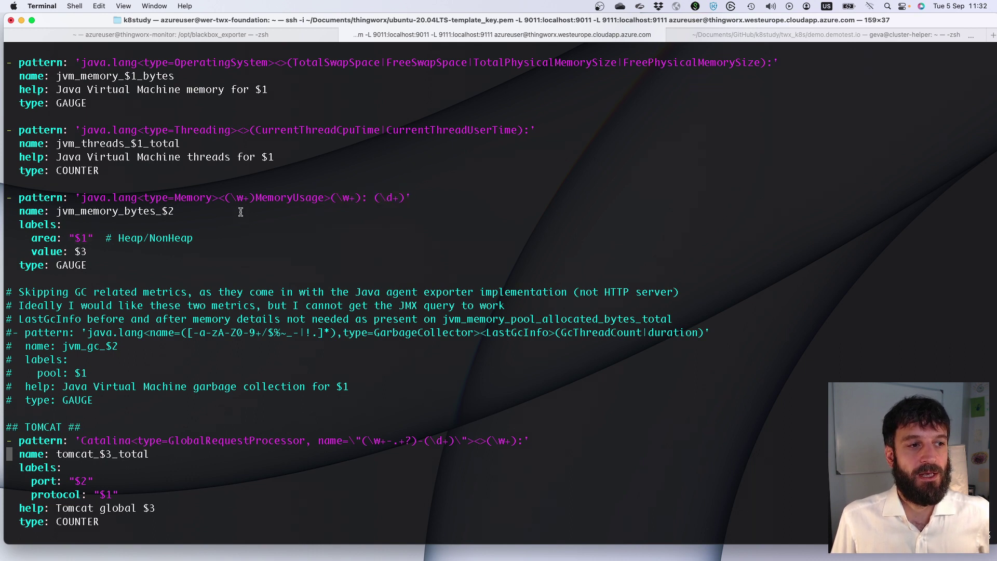
pyautogui.moveTo(177, 212); pyautogui.dragTo(289, 201)
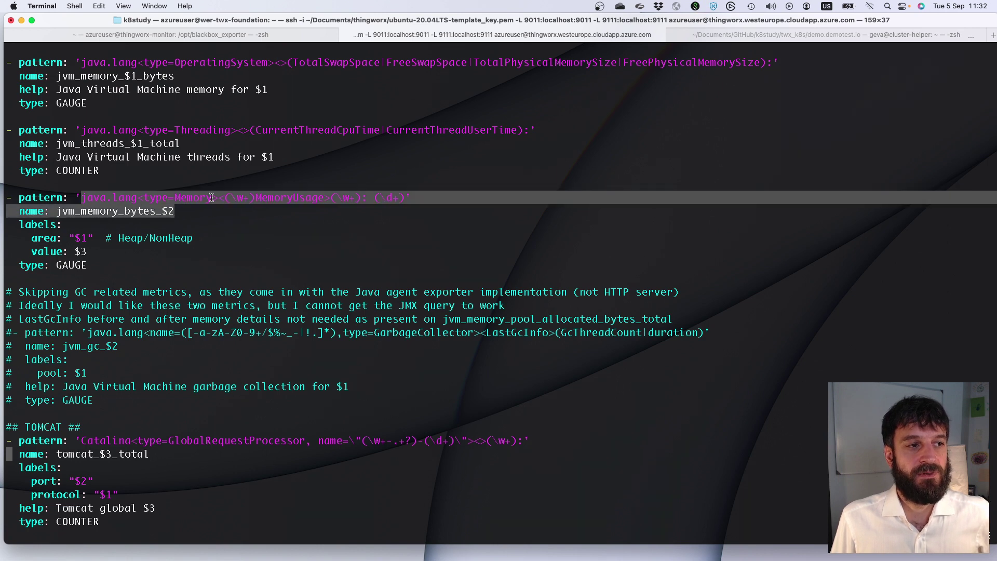
pyautogui.click(203, 220)
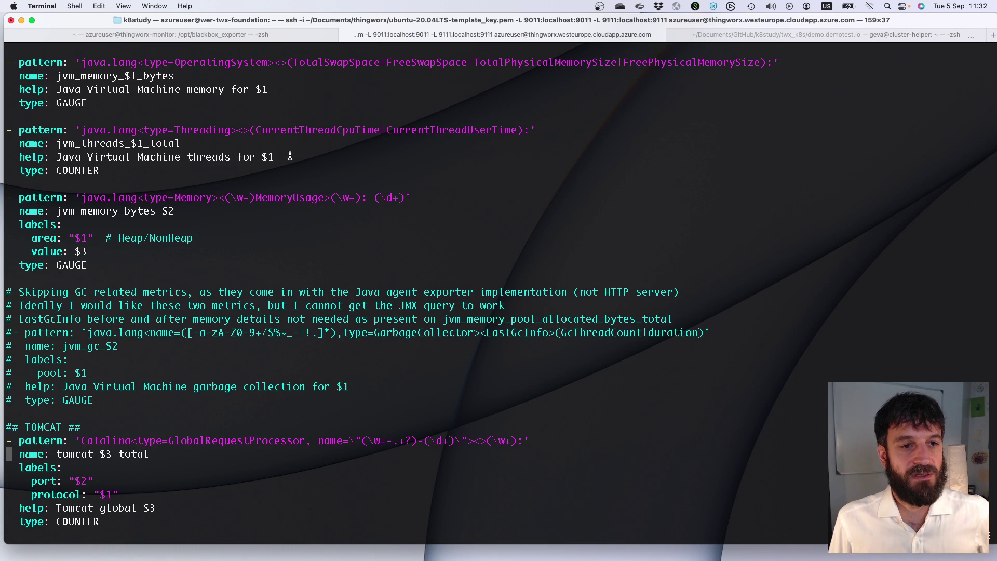
pyautogui.press('Up')
pyautogui.press('Up')
pyautogui.press('Up')
pyautogui.press('Up')
pyautogui.press('Up')
pyautogui.press('Up')
pyautogui.press('Up')
pyautogui.press('Up')
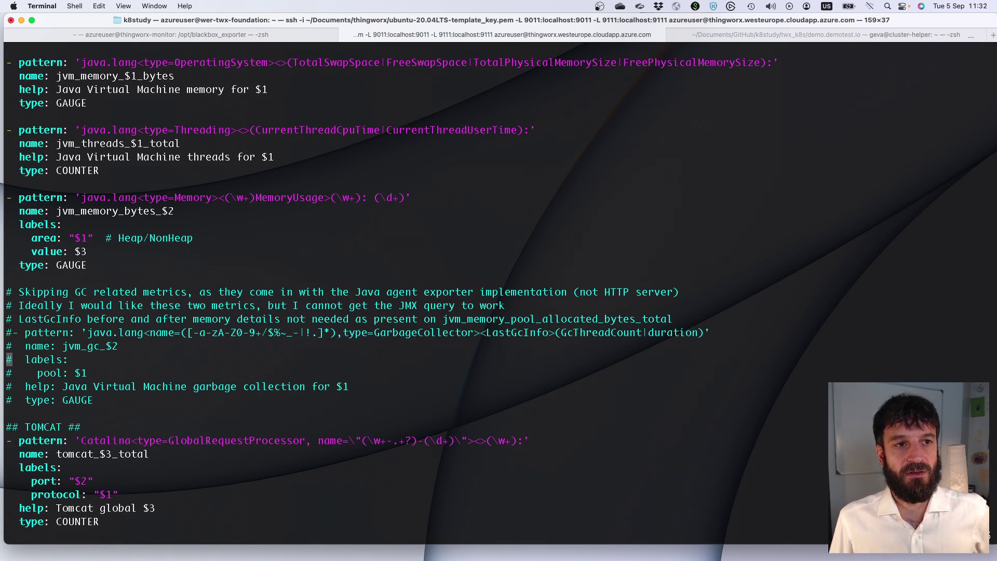
pyautogui.press('Up')
pyautogui.press('Up')
pyautogui.press('Up')
pyautogui.press('Up')
pyautogui.press('Up')
pyautogui.press('Down')
pyautogui.press('Down')
pyautogui.press('Down')
pyautogui.press('Down')
pyautogui.press('Down')
pyautogui.press('Down')
pyautogui.press('Down')
pyautogui.press('Down')
pyautogui.press('Down')
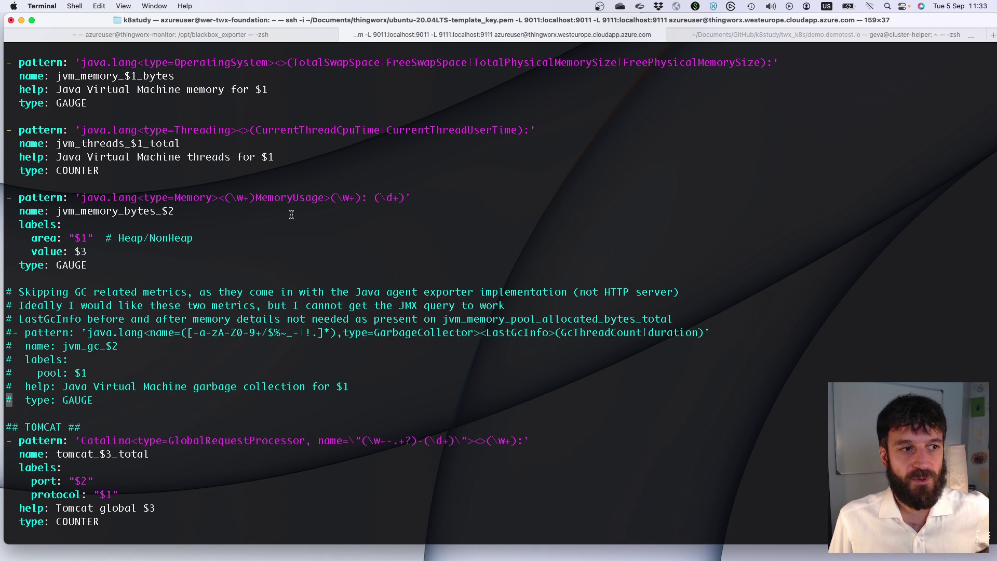
pyautogui.moveTo(198, 213); pyautogui.dragTo(155, 215)
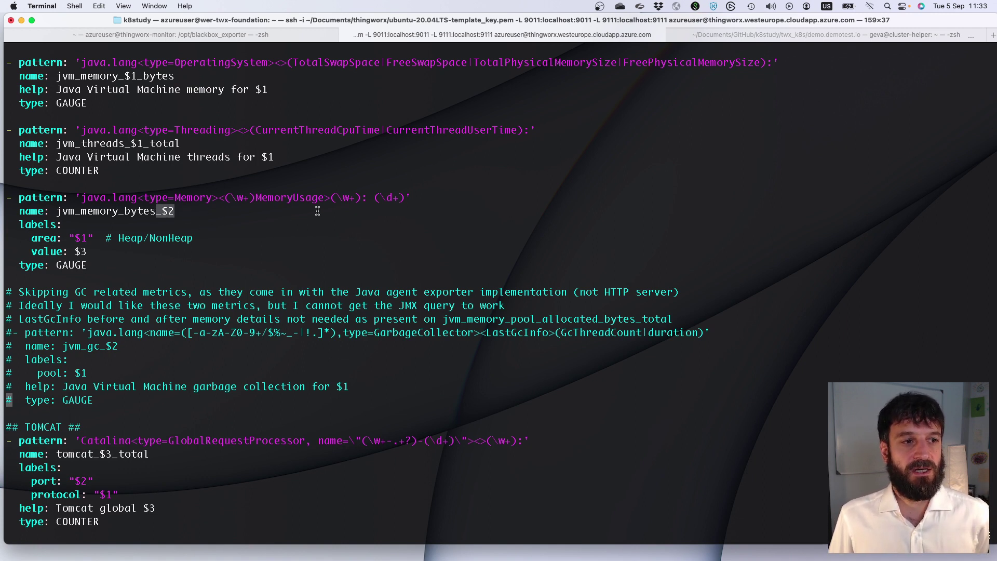
pyautogui.moveTo(331, 198); pyautogui.dragTo(364, 198)
pyautogui.click(356, 189)
pyautogui.press('Up')
pyautogui.press('Up')
pyautogui.press('Up')
pyautogui.press('Up')
pyautogui.press('Up')
pyautogui.press('Up')
pyautogui.press('Up')
pyautogui.press('Up')
pyautogui.press('Up')
pyautogui.press('Up')
pyautogui.press('Up')
pyautogui.press('Up')
pyautogui.press('Up')
pyautogui.press('Up')
pyautogui.press('Up')
pyautogui.press('Up')
pyautogui.press('Up')
pyautogui.press('Up')
pyautogui.press('Up')
pyautogui.press('Up')
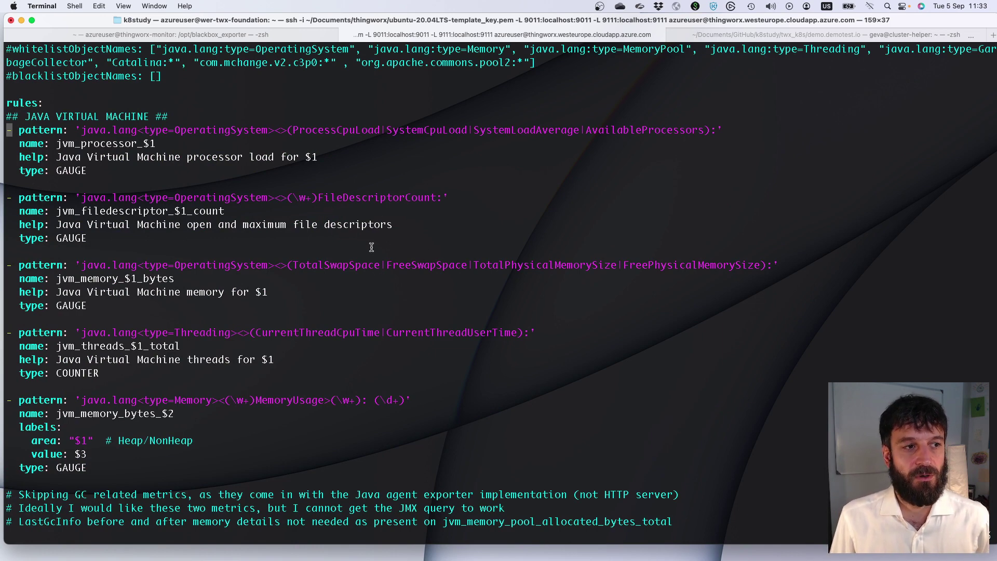
pyautogui.doubleClick(208, 211)
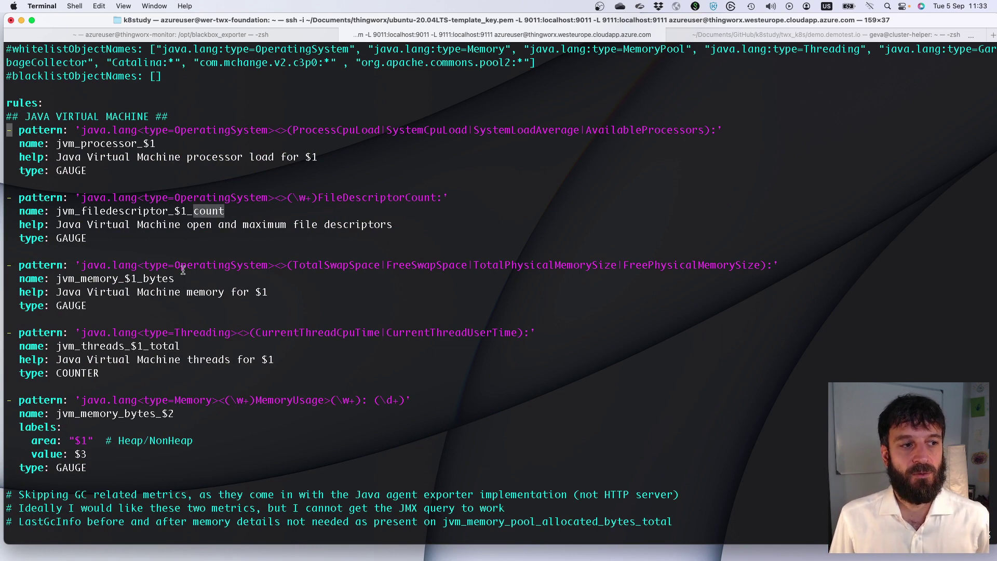
pyautogui.moveTo(155, 346); pyautogui.dragTo(212, 335)
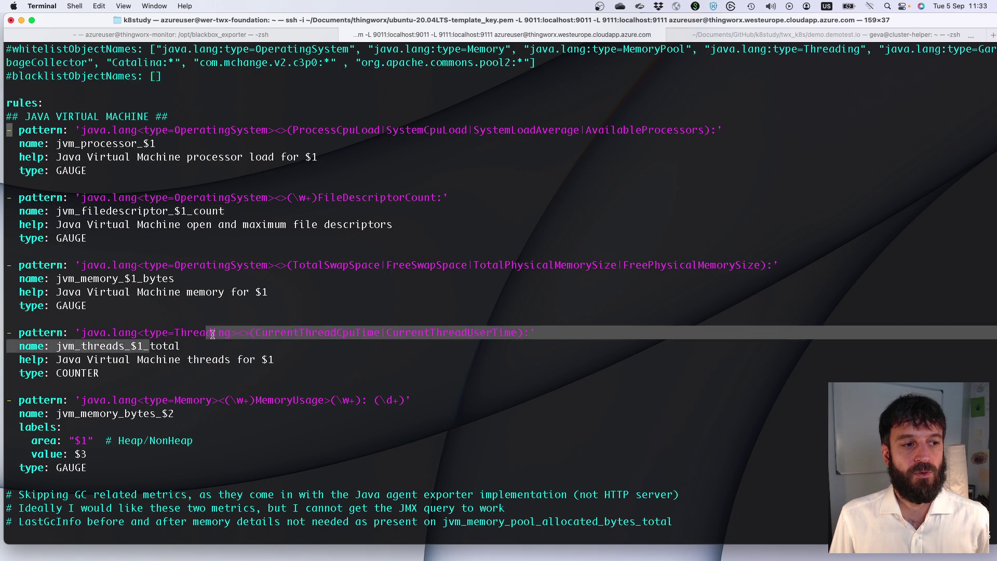
pyautogui.click(270, 358)
pyautogui.press('Down')
pyautogui.press('Down')
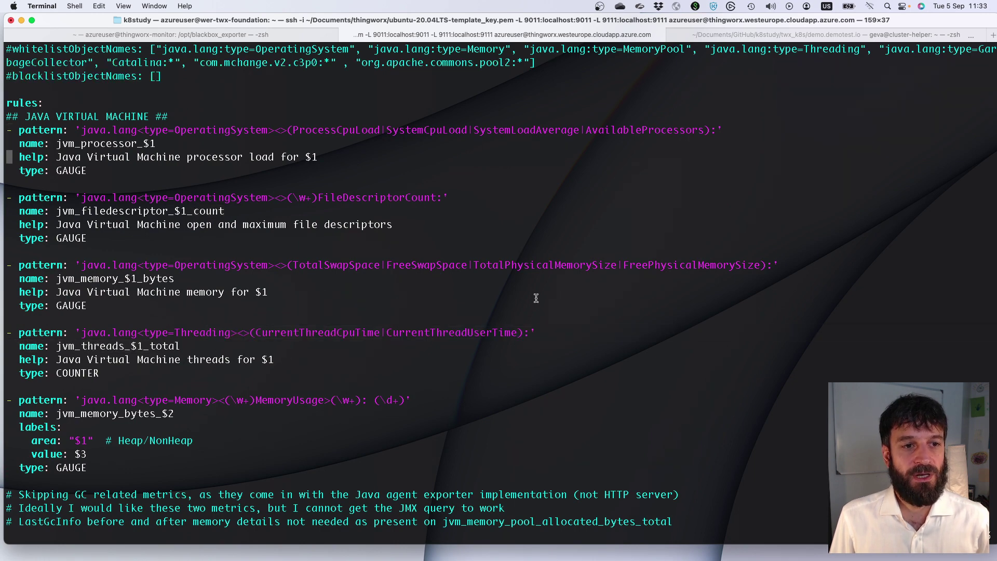
pyautogui.moveTo(287, 130); pyautogui.dragTo(715, 127)
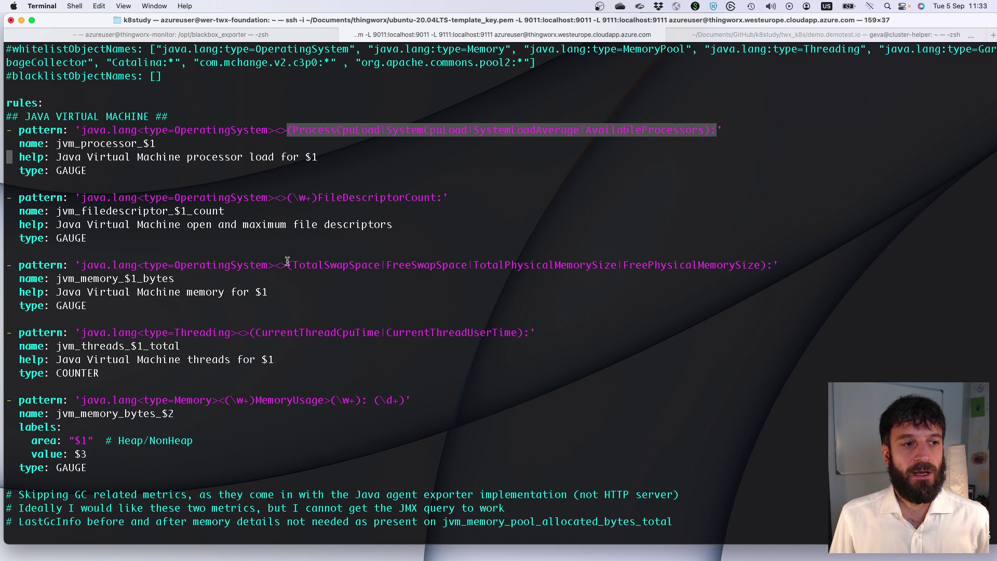
pyautogui.moveTo(287, 261); pyautogui.dragTo(766, 263)
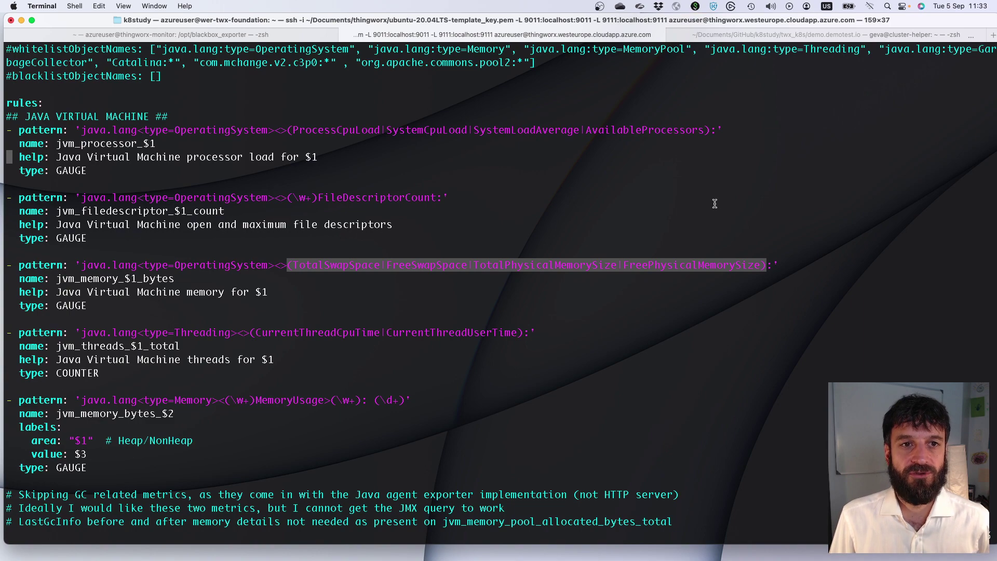
# - Scroll to the end of the YAML and highlight the commented java.* pattern and the c3p0 pattern line
pyautogui.scroll(-20, 711, 289)
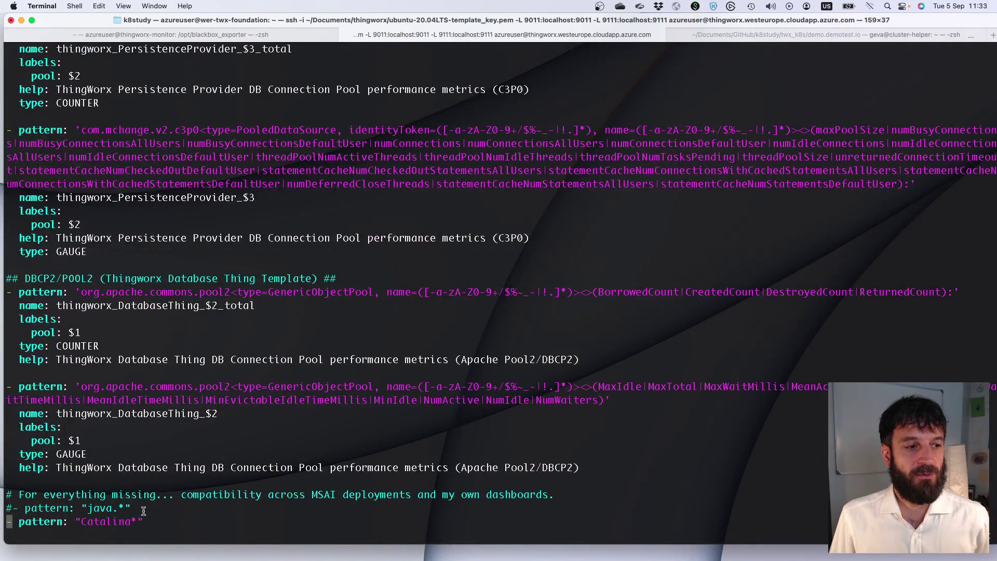
pyautogui.moveTo(134, 508); pyautogui.dragTo(17, 506)
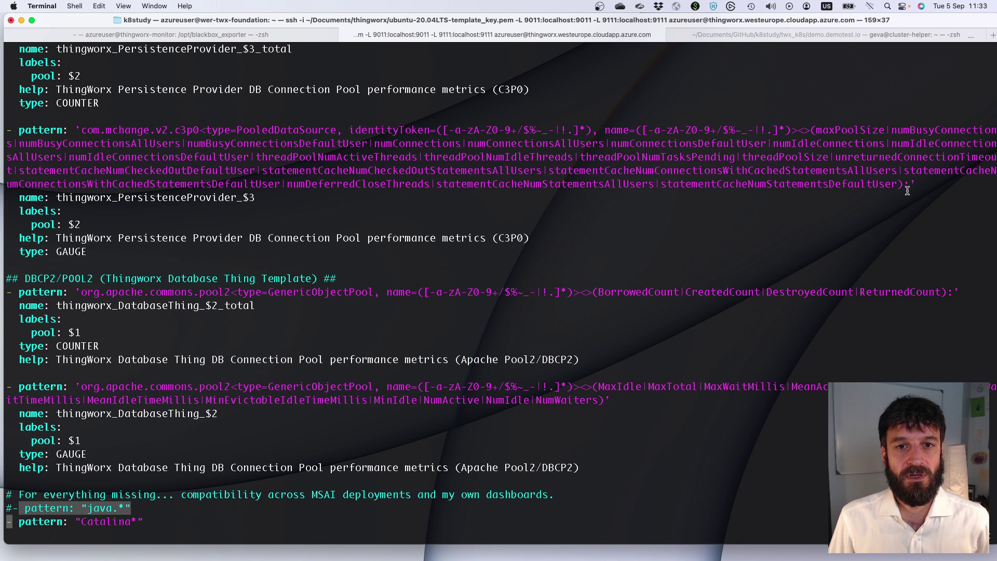
pyautogui.moveTo(908, 187); pyautogui.dragTo(813, 125)
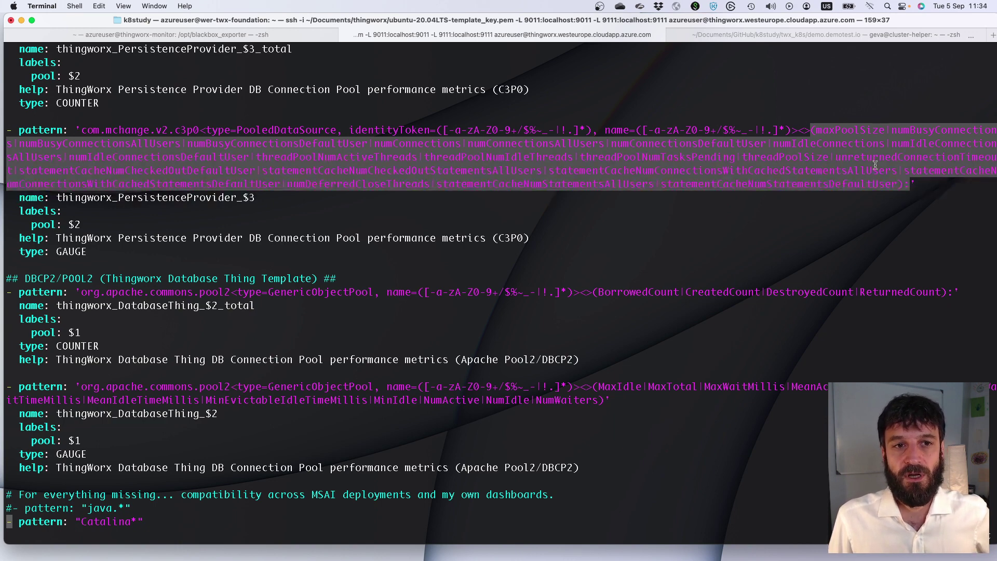
pyautogui.moveTo(916, 182); pyautogui.dragTo(6, 127)
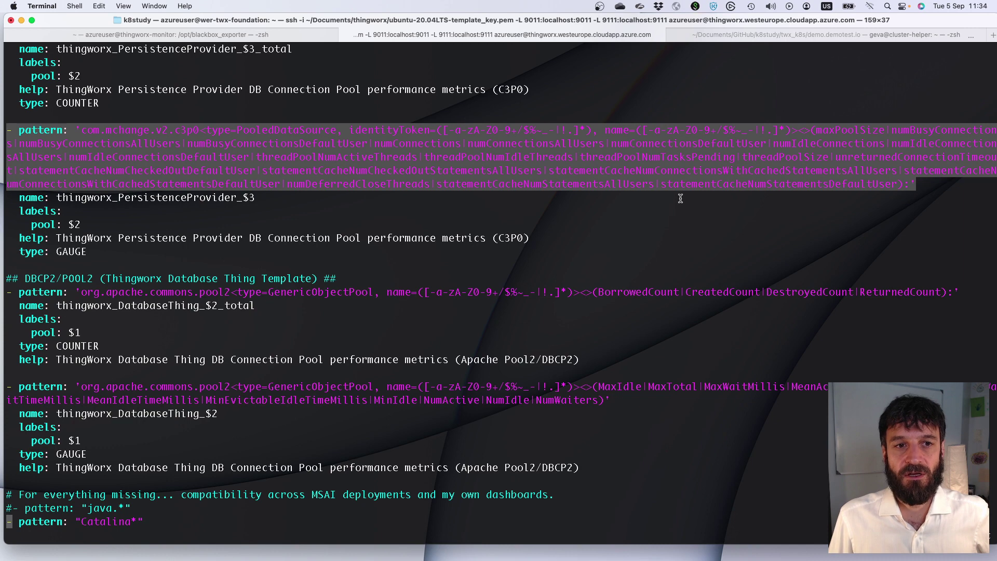
pyautogui.click(725, 197)
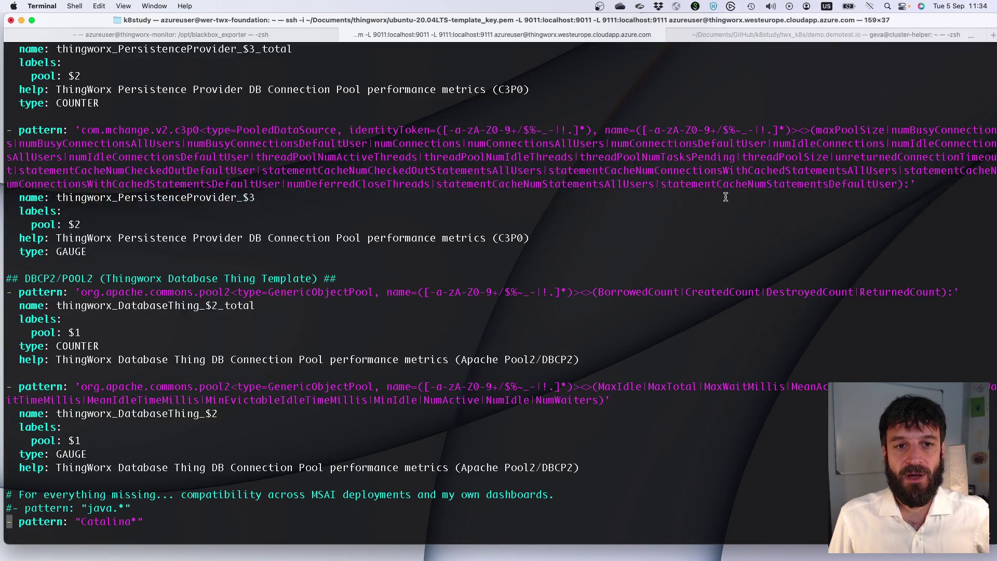
pyautogui.scroll(15, 725, 196)
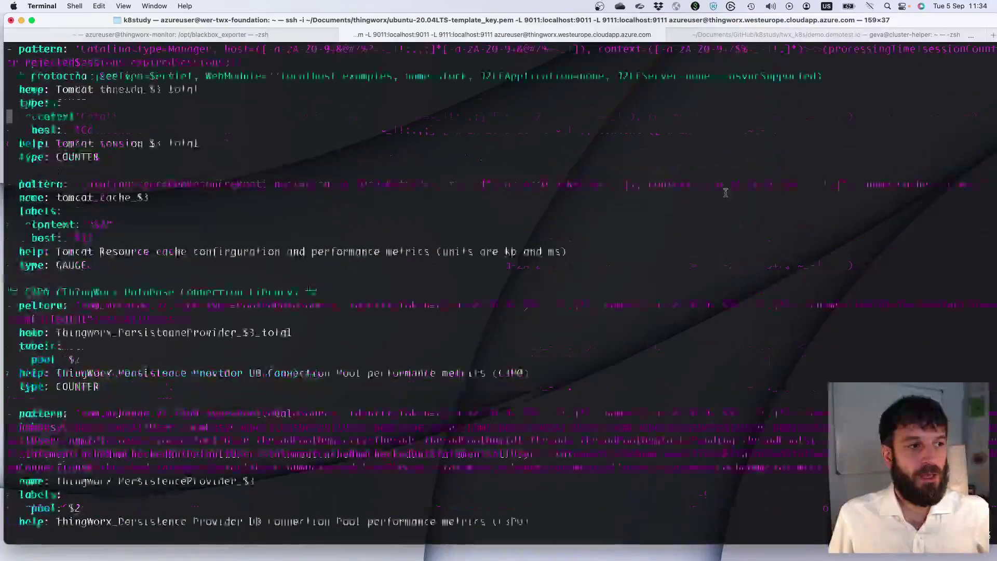
pyautogui.scroll(18, 726, 193)
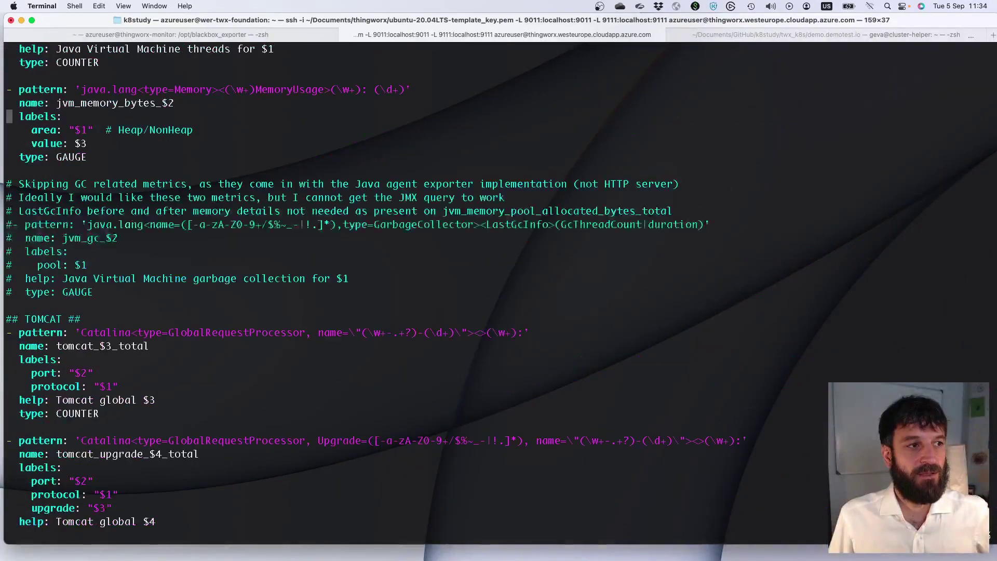
pyautogui.scroll(10, 726, 190)
pyautogui.scroll(-15, 631, 238)
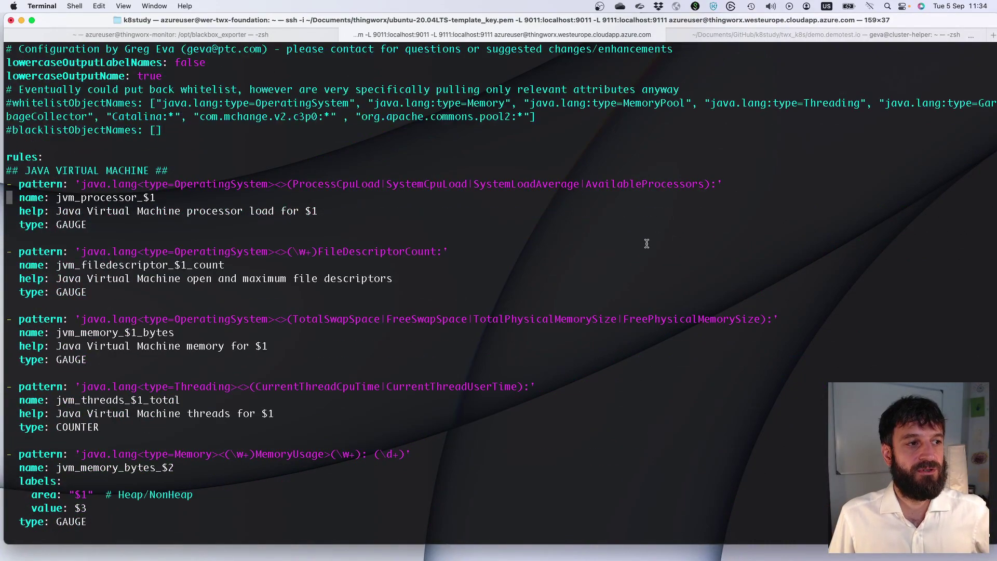
pyautogui.scroll(12, 191, 188)
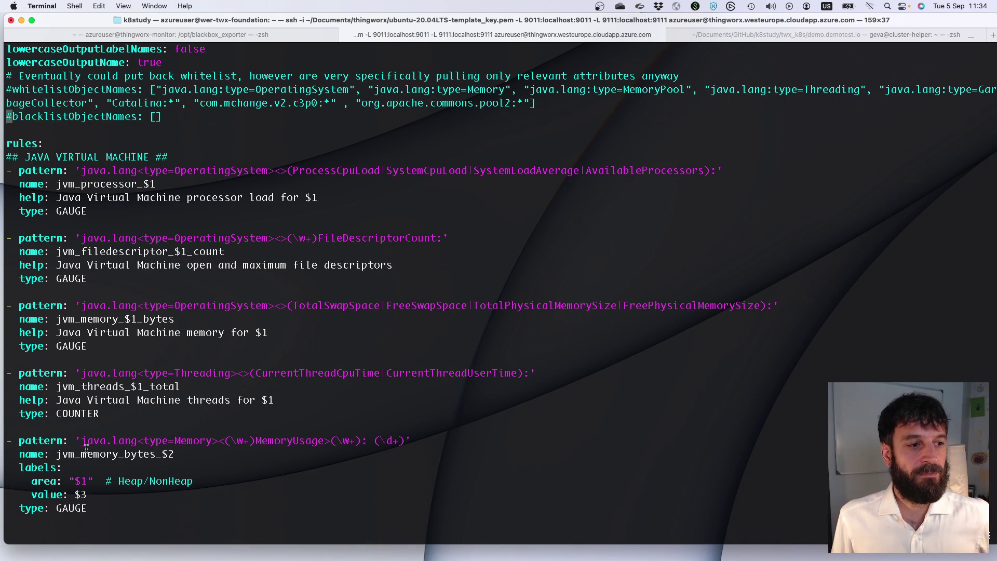
pyautogui.moveTo(76, 252); pyautogui.dragTo(244, 252)
pyautogui.moveTo(76, 387); pyautogui.dragTo(514, 372)
pyautogui.click(305, 378)
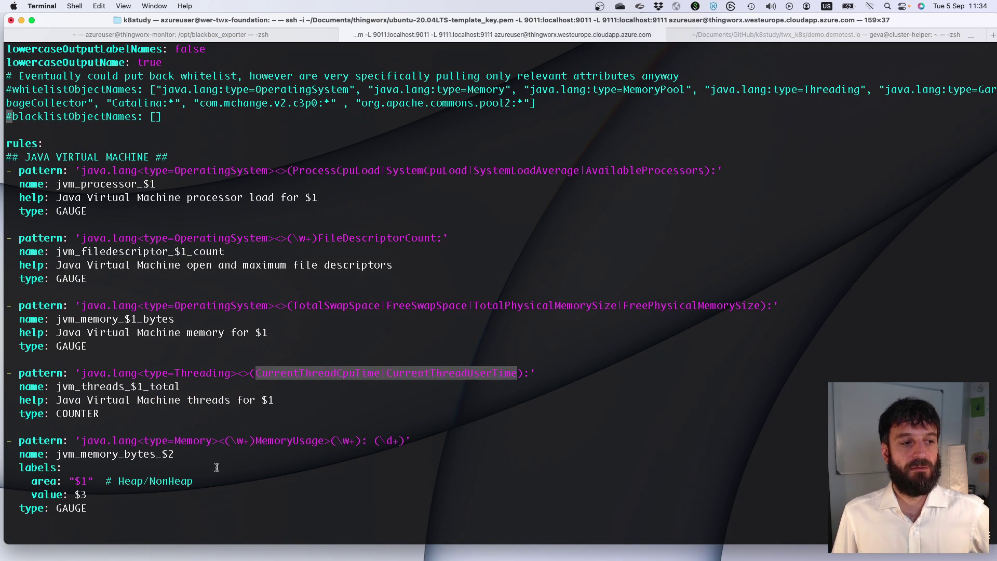
pyautogui.click(294, 262)
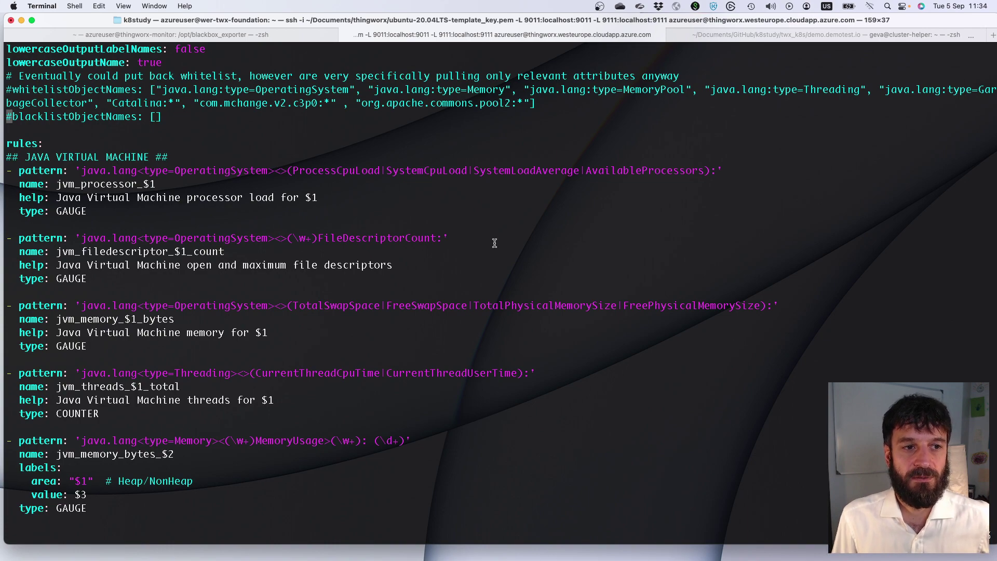
# - Switch to Safari's localhost:9111 tab and scroll down through the exporter's raw metrics
pyautogui.hotkey('ctrl', 'Right')
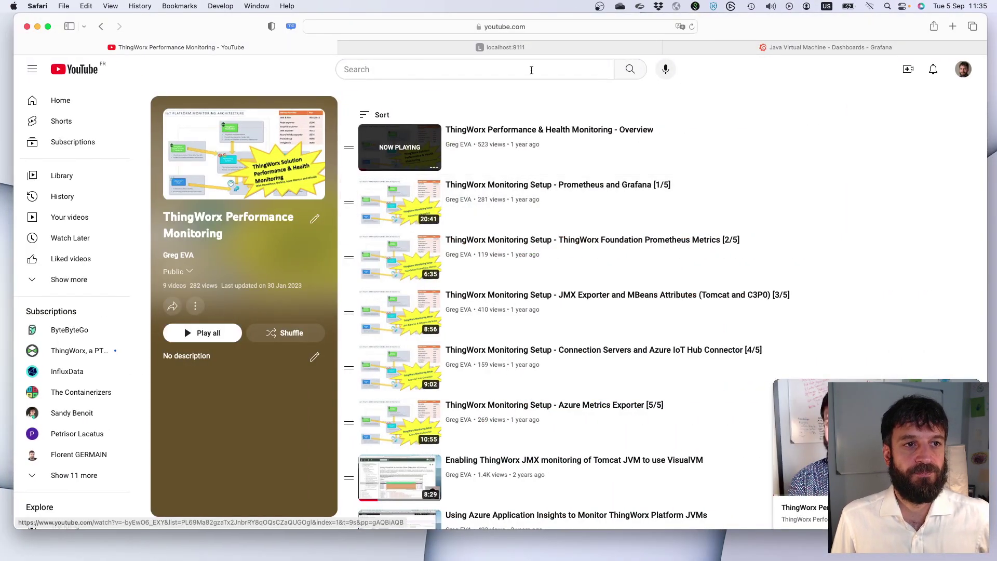
pyautogui.click(545, 49)
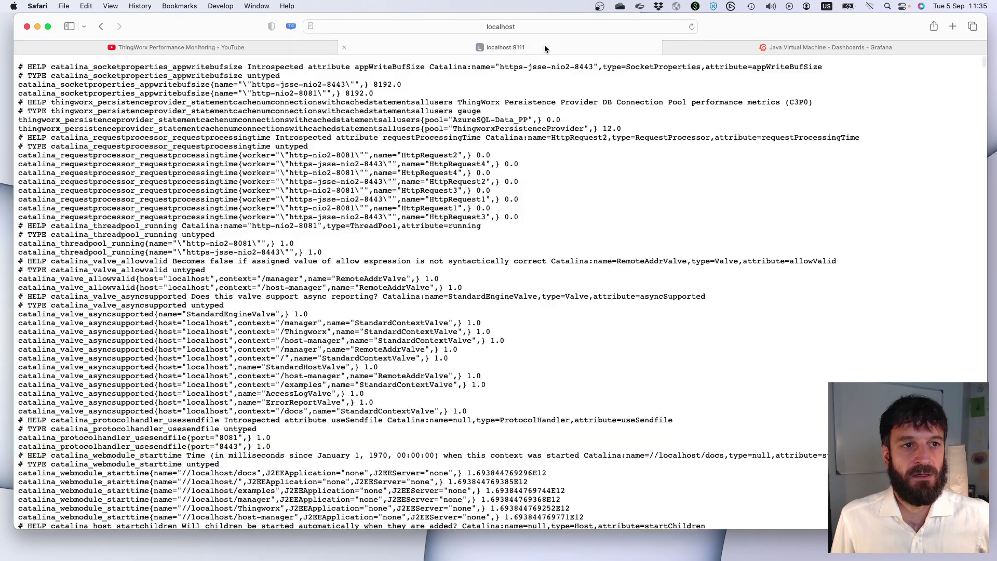
pyautogui.scroll(-20, 549, 257)
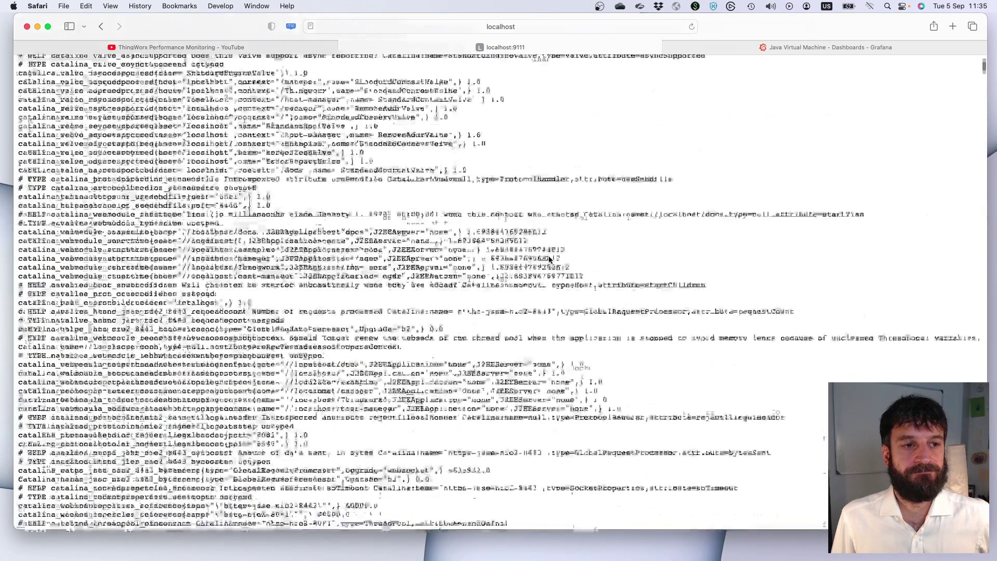
pyautogui.scroll(-20, 549, 259)
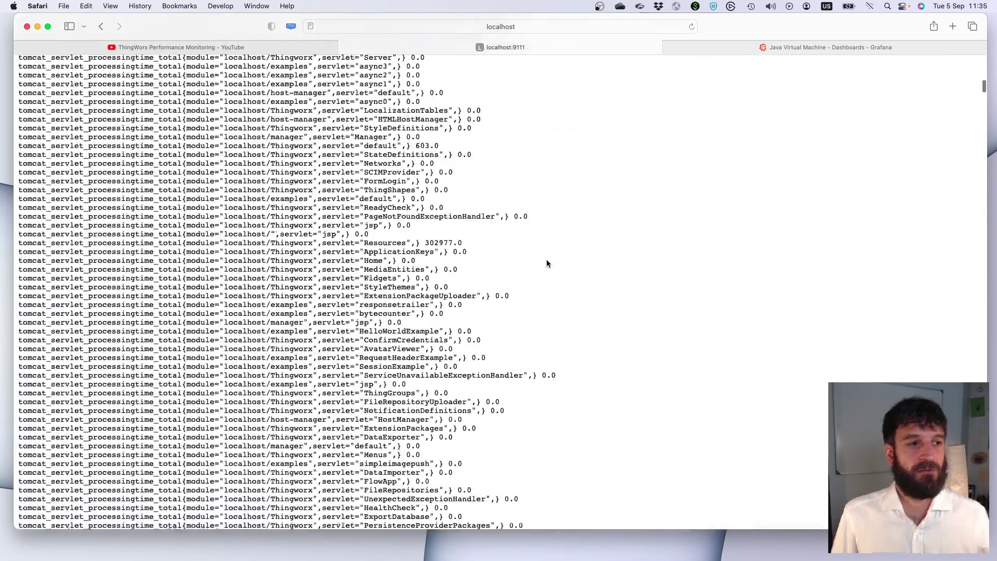
pyautogui.scroll(-20, 549, 258)
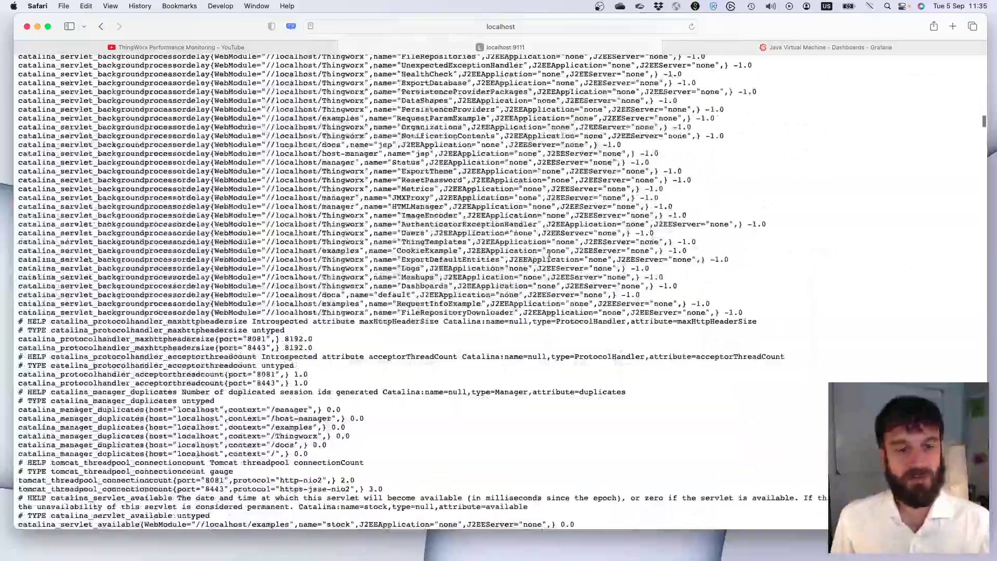
pyautogui.scroll(-20, 549, 252)
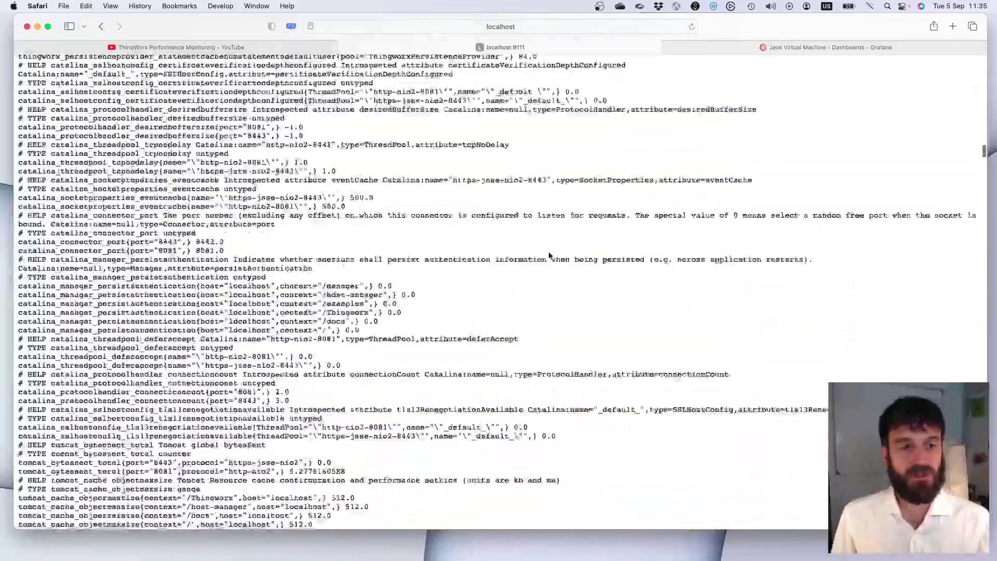
pyautogui.scroll(-20, 549, 252)
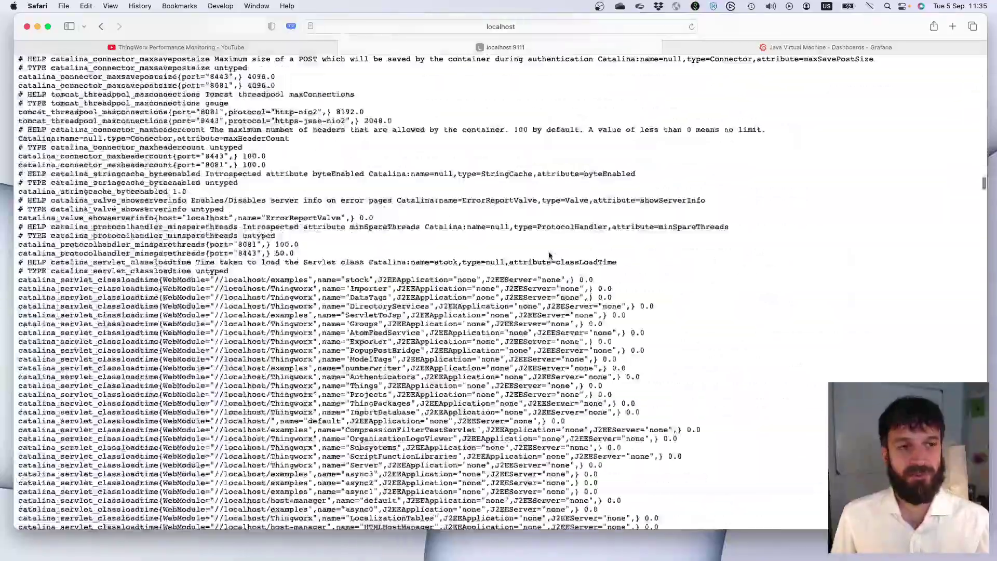
pyautogui.scroll(-20, 389, 212)
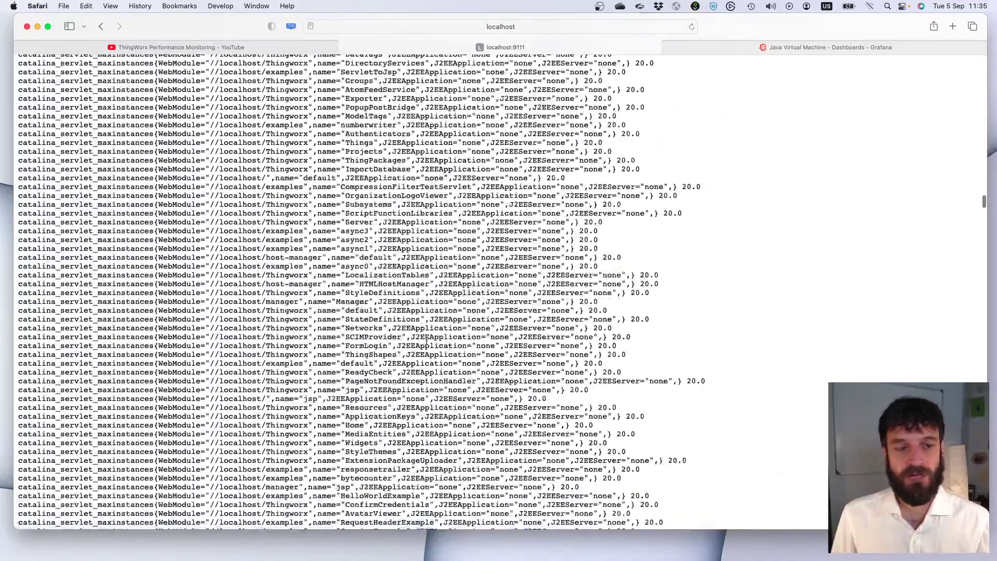
pyautogui.scroll(-10, 426, 336)
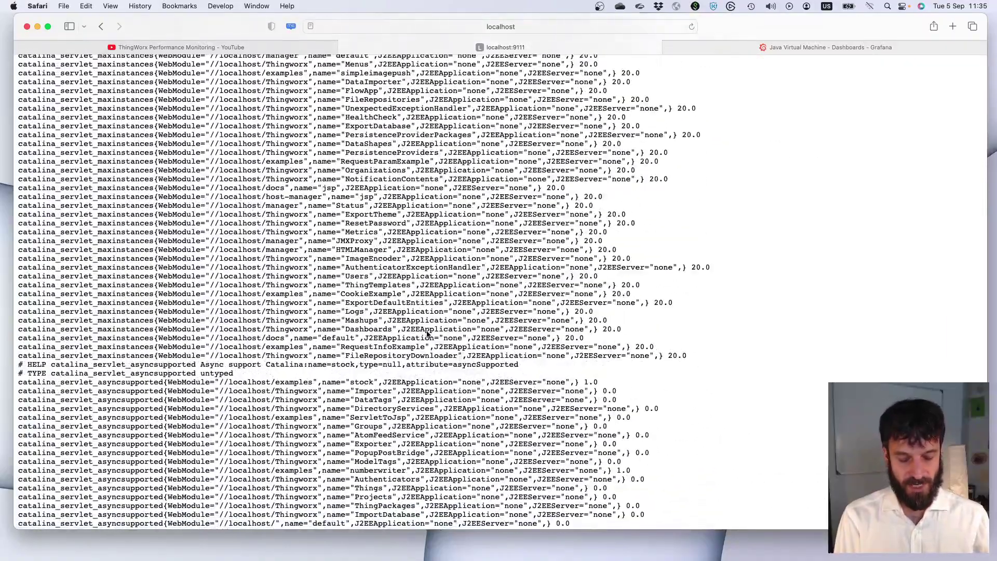
# - Search the metrics page for 'jvm_' and step to the jvm_threads CPU time matches
pyautogui.press('super+space')
pyautogui.write('jvm_')
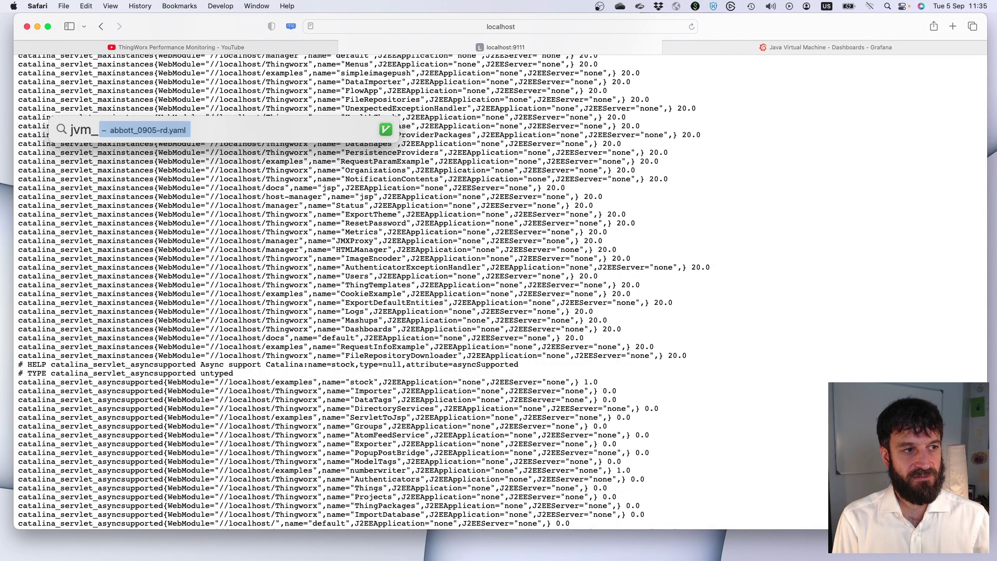
pyautogui.press('BackSpace')
pyautogui.press('BackSpace')
pyautogui.press('BackSpace')
pyautogui.press('BackSpace')
pyautogui.press('BackSpace')
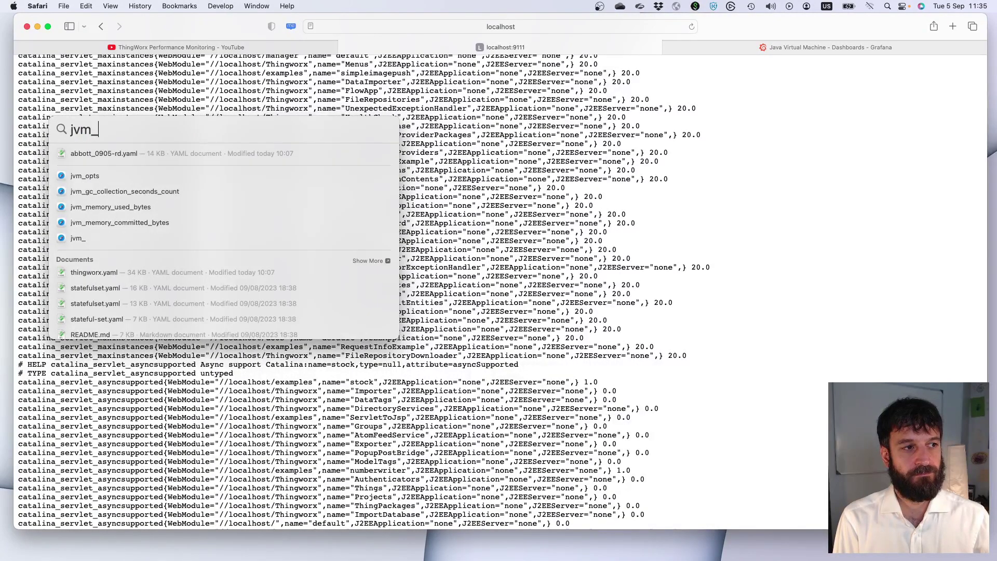
pyautogui.press('Escape')
pyautogui.press('super+f')
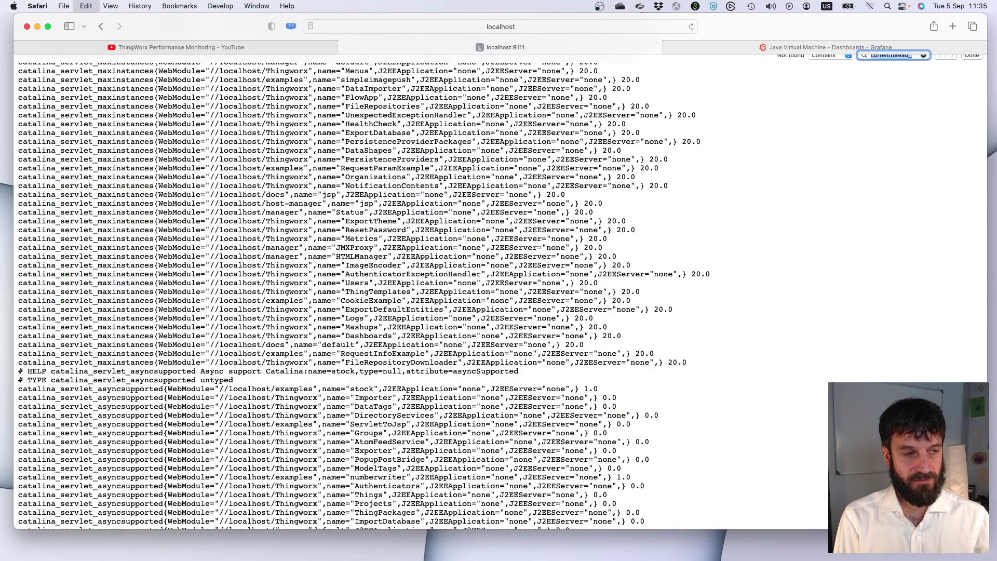
pyautogui.write('jvm_')
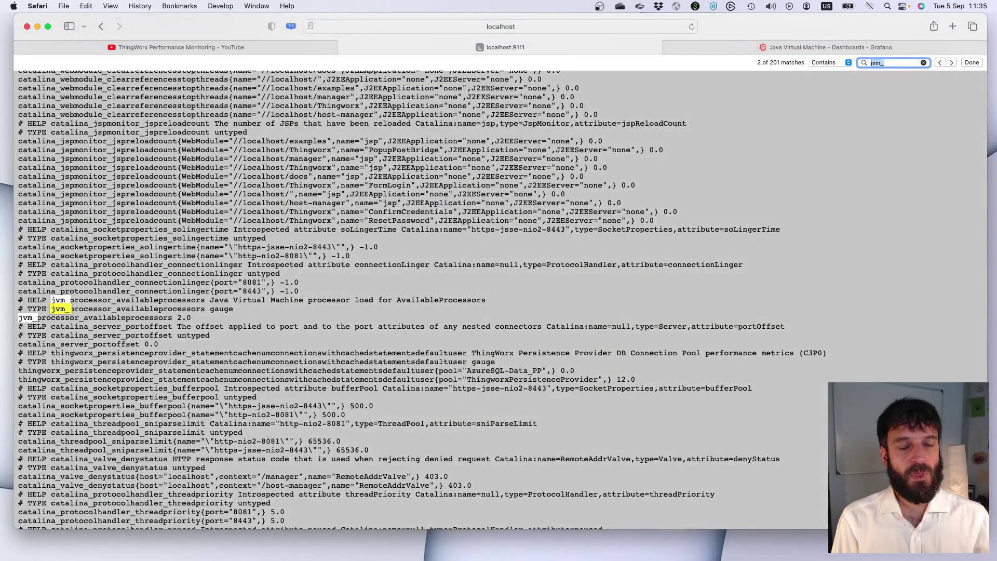
pyautogui.press('Return')
pyautogui.press('Return')
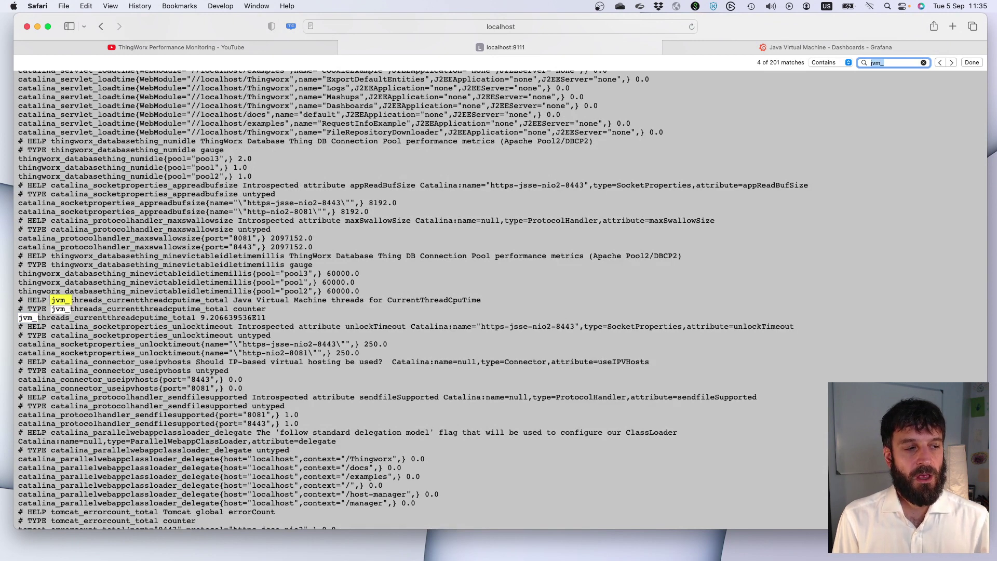
pyautogui.press('Return')
pyautogui.press('Return')
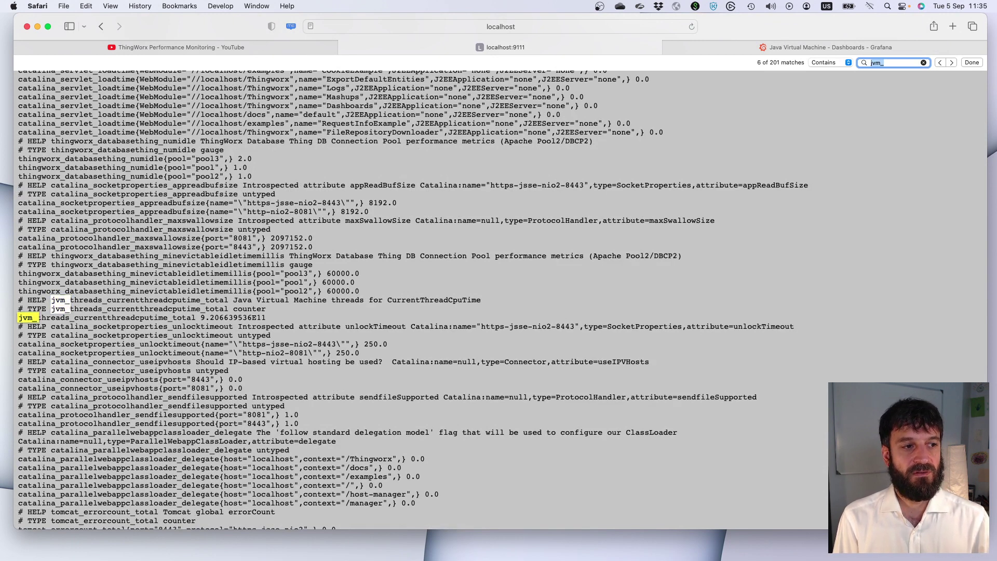
# - Step through the jvm_filedescriptor, jvm_processor_systemloadaverage and jvm_memory_bytes_max matches
pyautogui.press('Return')
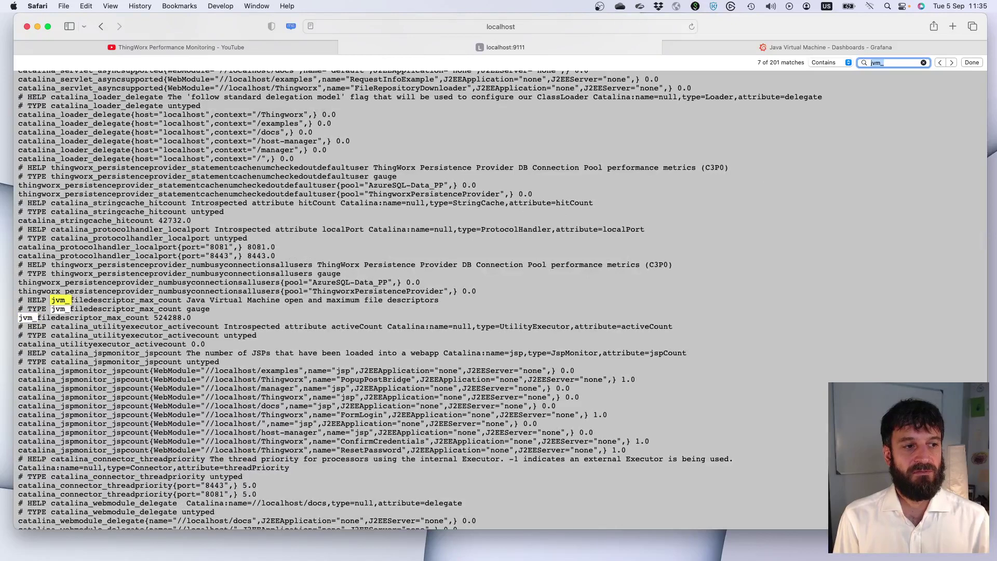
pyautogui.press('Return')
pyautogui.press('Return')
pyautogui.press('Return')
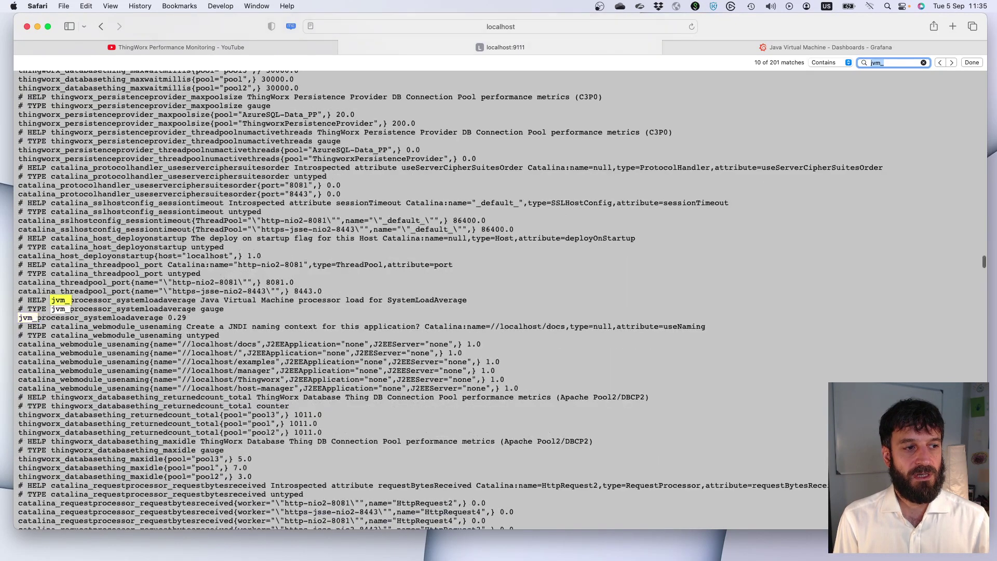
pyautogui.press('Return')
pyautogui.press('Return')
pyautogui.press('Return')
pyautogui.press('Return')
pyautogui.press('Return')
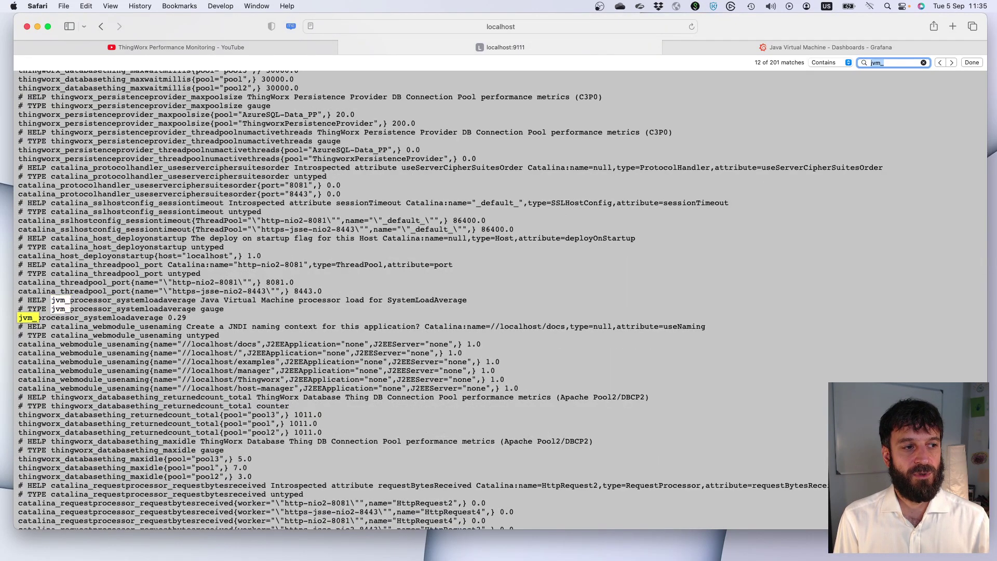
pyautogui.press('Return')
pyautogui.press('Return')
pyautogui.press('Return')
pyautogui.press('Return')
pyautogui.press('Return')
pyautogui.press('Return')
pyautogui.press('Return')
pyautogui.press('Return')
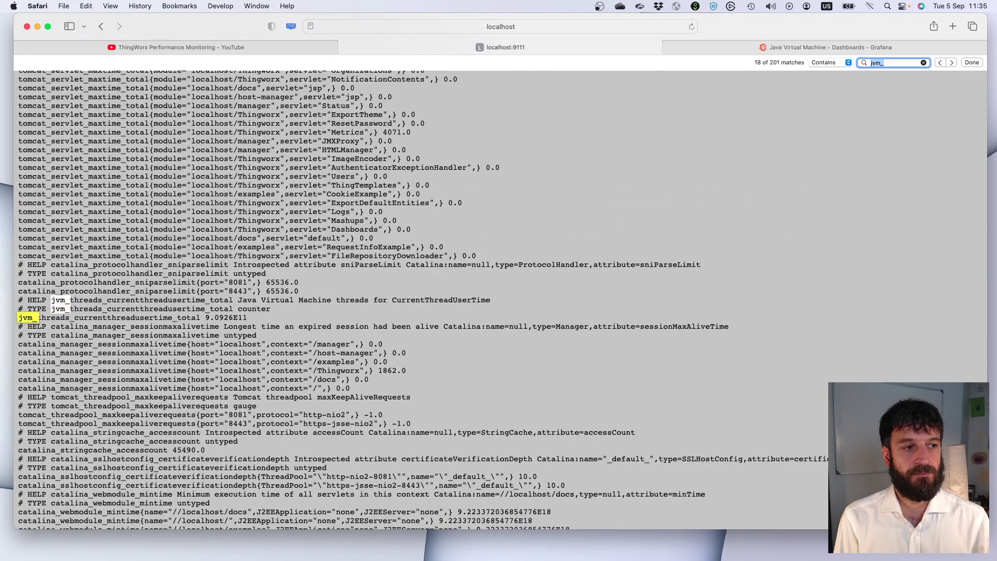
pyautogui.press('Return')
pyautogui.press('Return')
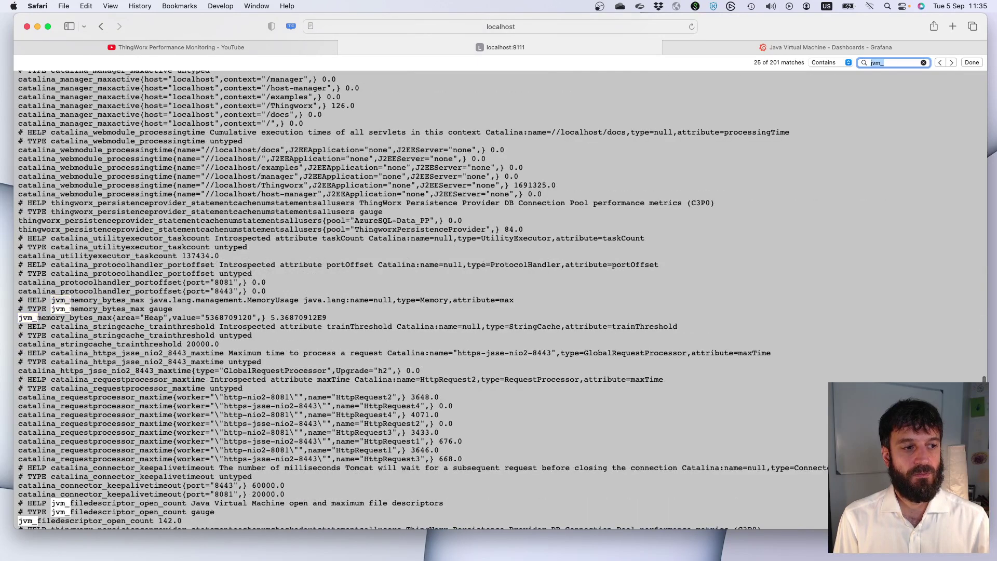
pyautogui.press('Return')
pyautogui.press('Return')
pyautogui.press('Return')
pyautogui.press('Return')
pyautogui.press('Return')
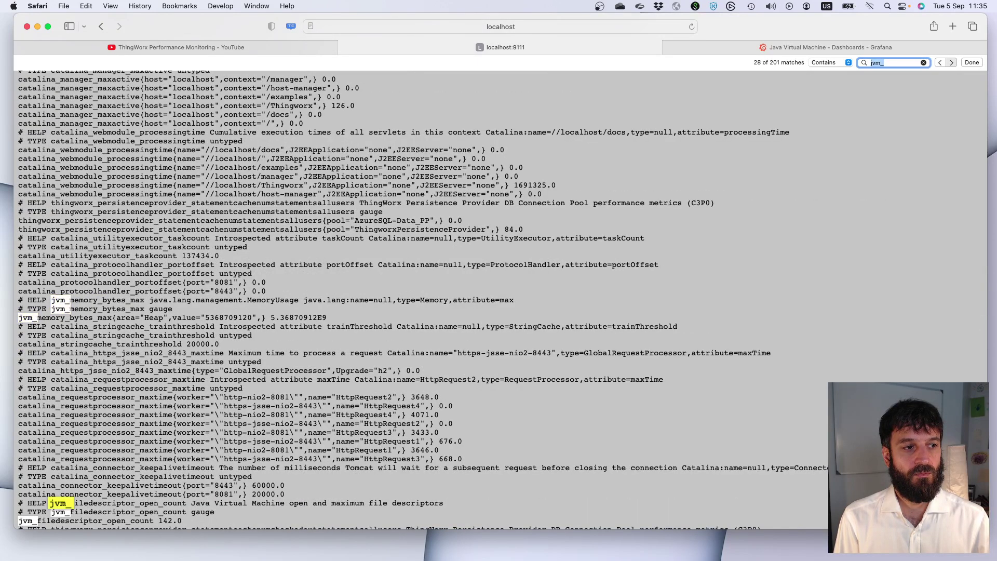
# - Highlight the metric lines around jvm_memory_bytes_max, then bring up the Grafana Java Virtual Machine dashboard
pyautogui.click(371, 325)
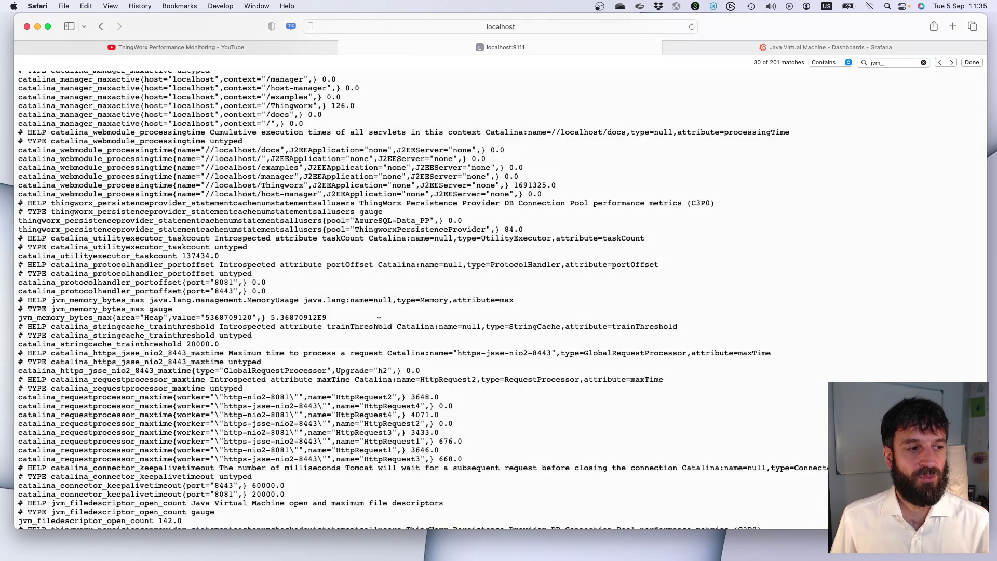
pyautogui.scroll(-4, 435, 334)
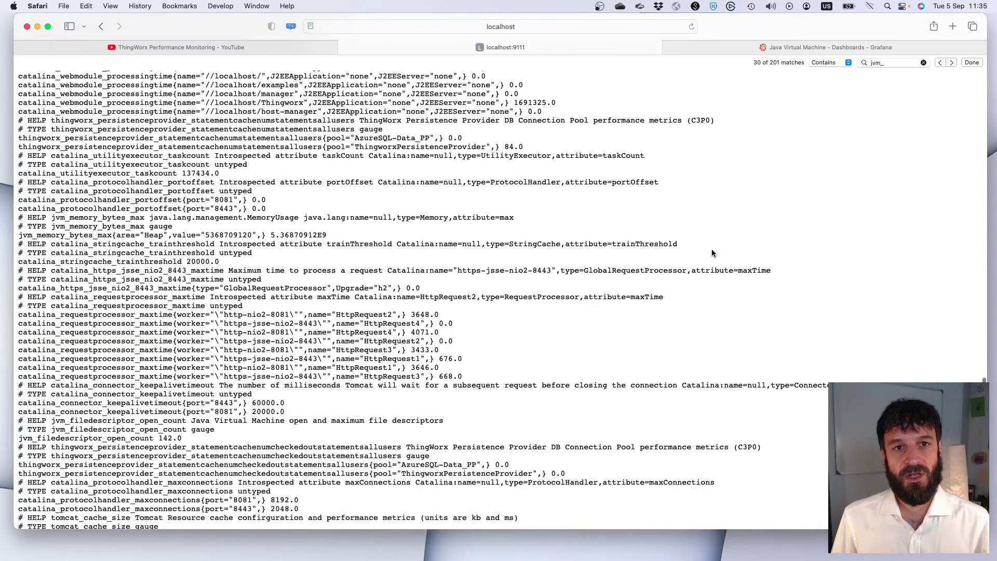
pyautogui.moveTo(471, 155); pyautogui.dragTo(508, 235)
pyautogui.moveTo(225, 165); pyautogui.dragTo(475, 345)
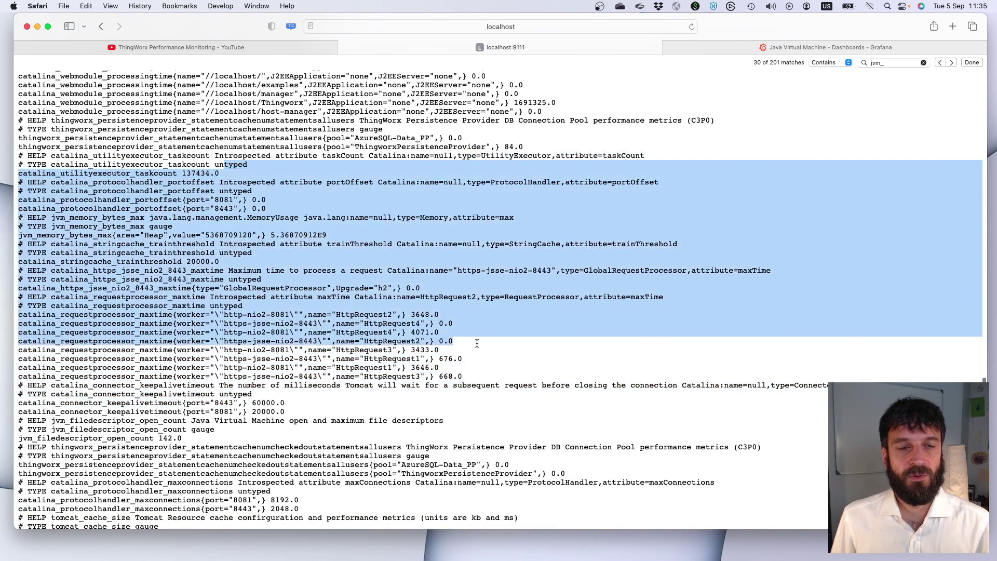
pyautogui.click(744, 46)
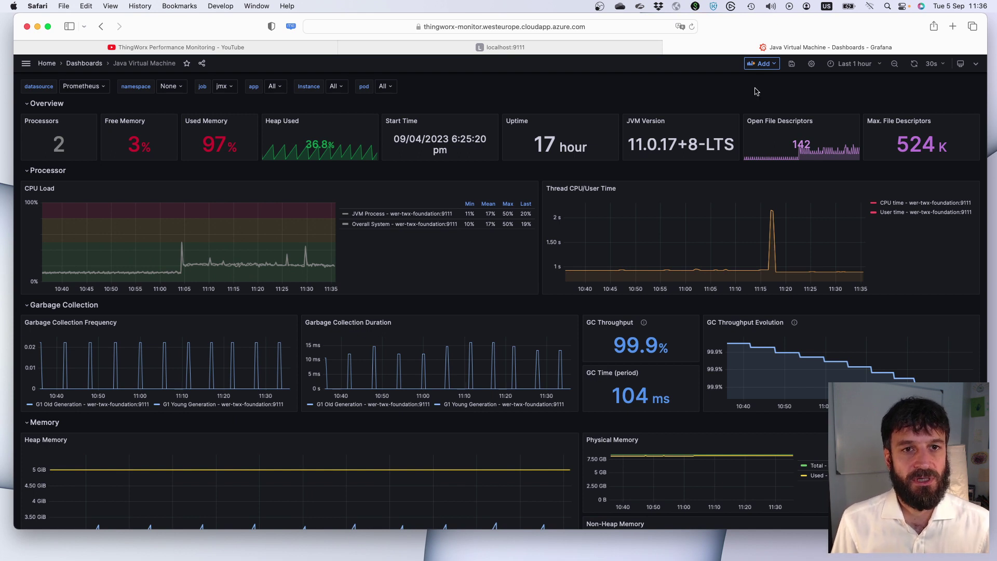
# - Inspect the datasource variable's definition in the dashboard's Variables settings, then leave settings
pyautogui.click(812, 64)
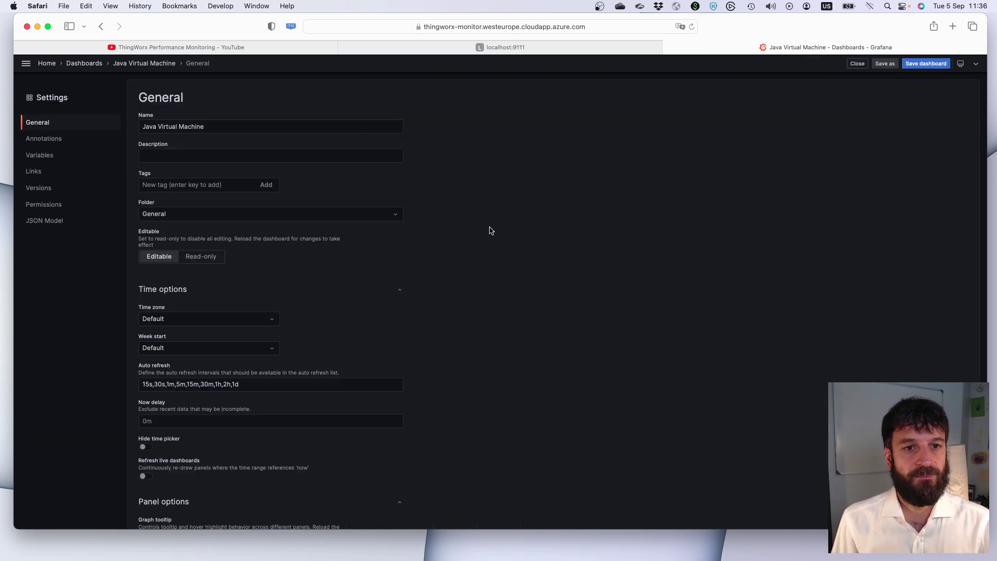
pyautogui.click(40, 155)
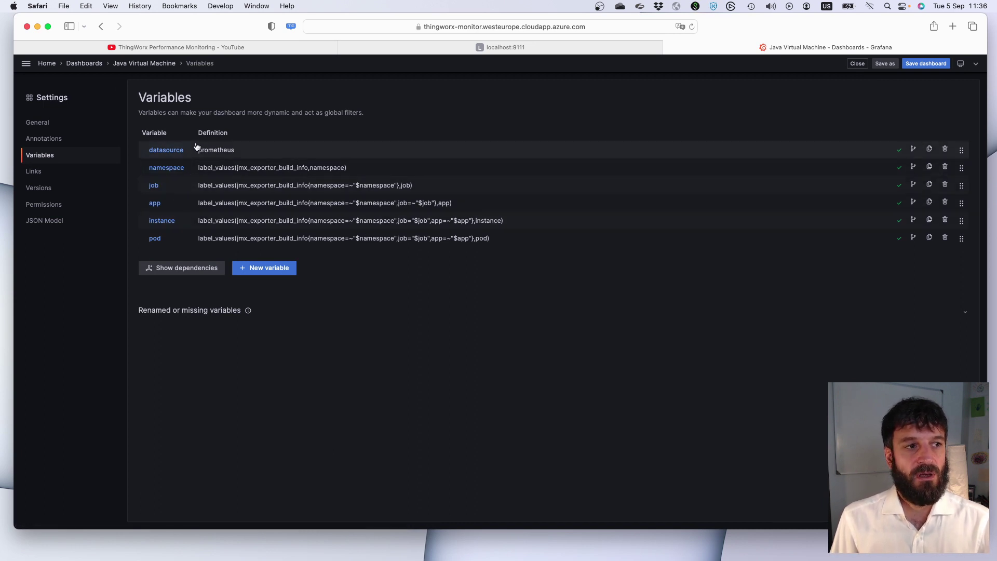
pyautogui.click(227, 156)
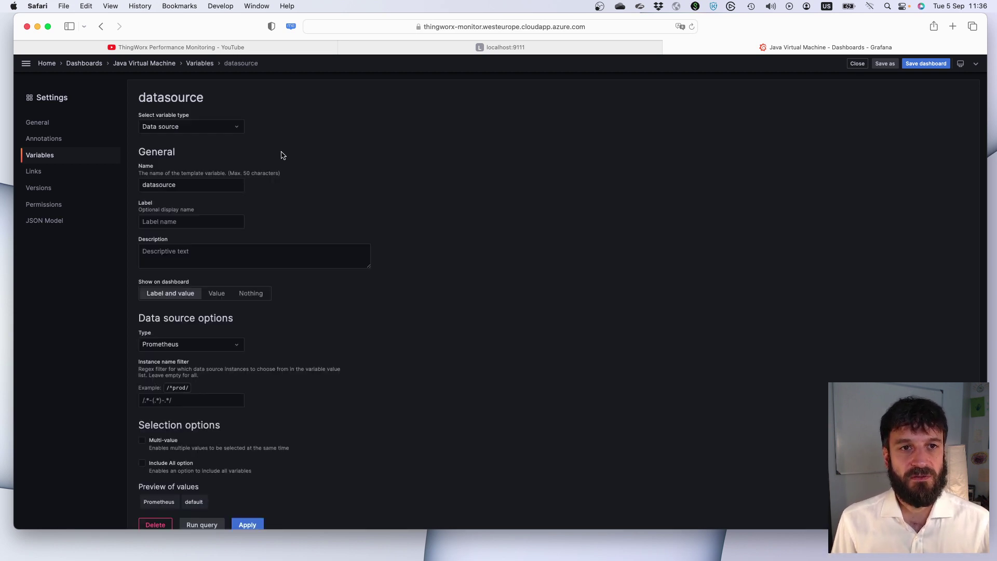
pyautogui.press('Escape')
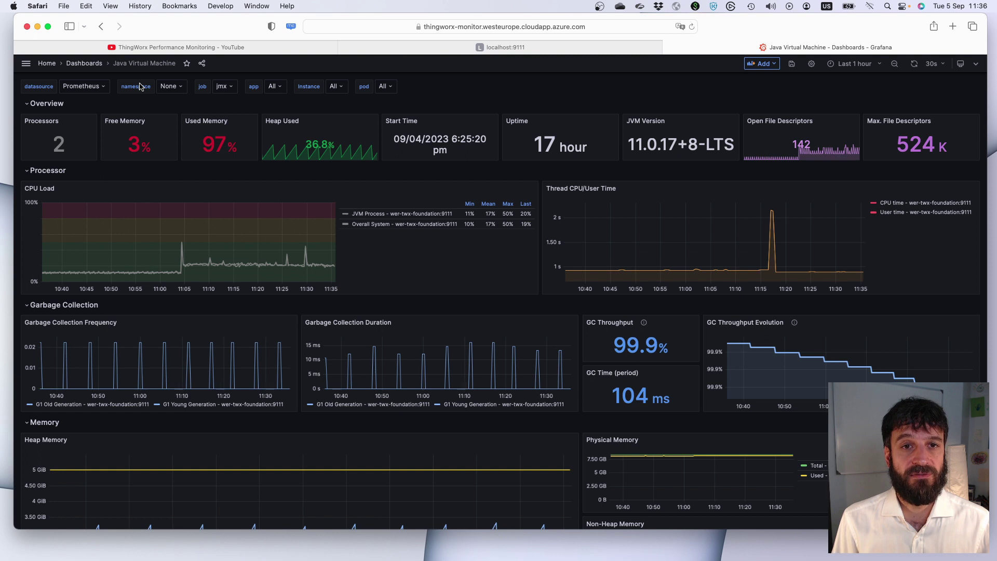
# - Review the values offered by the datasource, namespace and app variable pickers
pyautogui.click(83, 86)
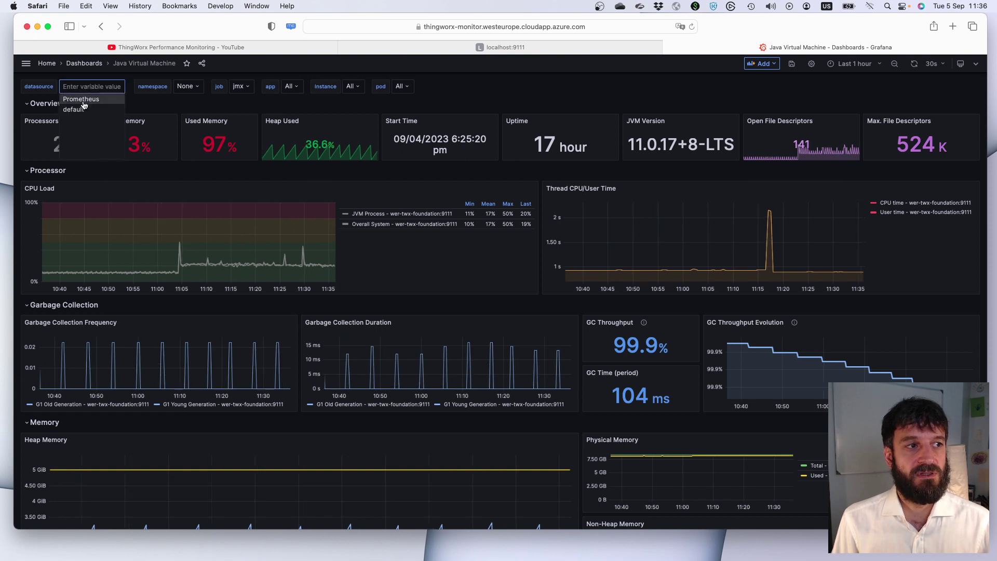
pyautogui.click(443, 91)
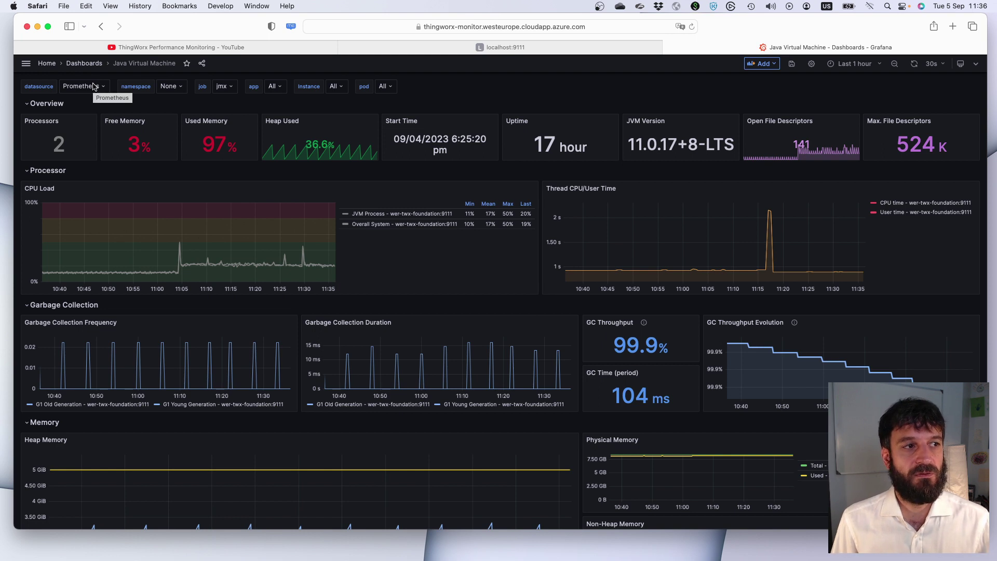
pyautogui.click(177, 87)
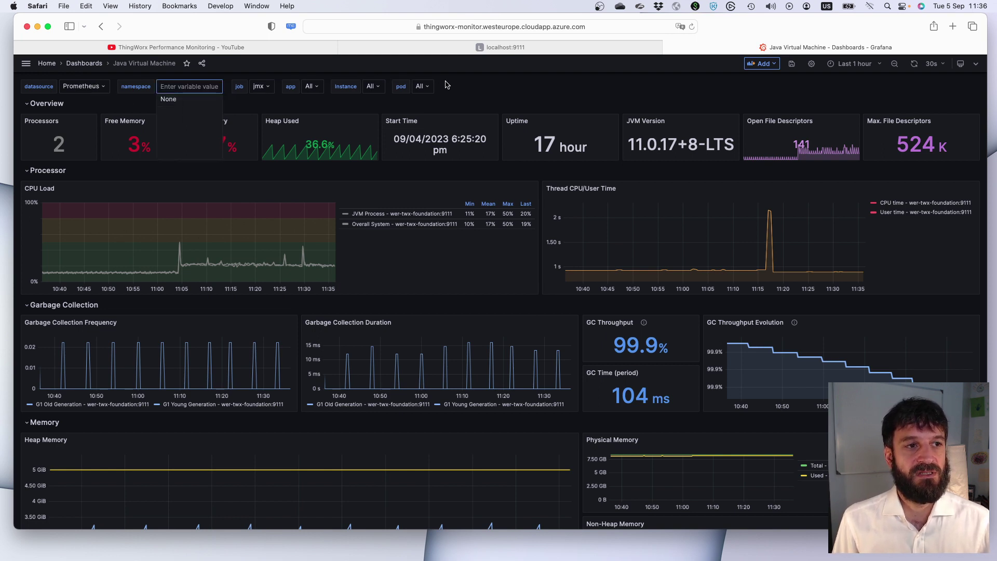
pyautogui.click(580, 93)
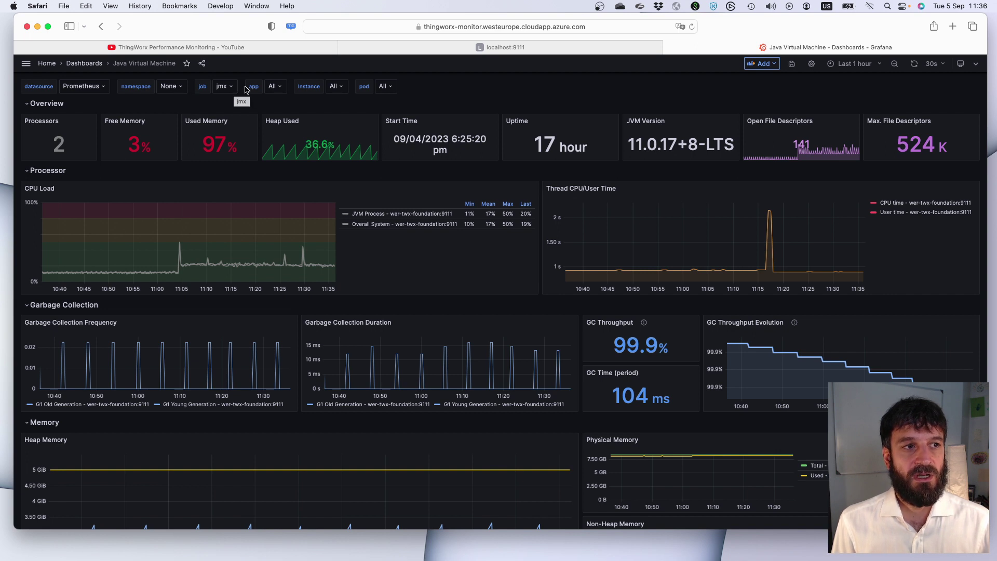
pyautogui.click(280, 89)
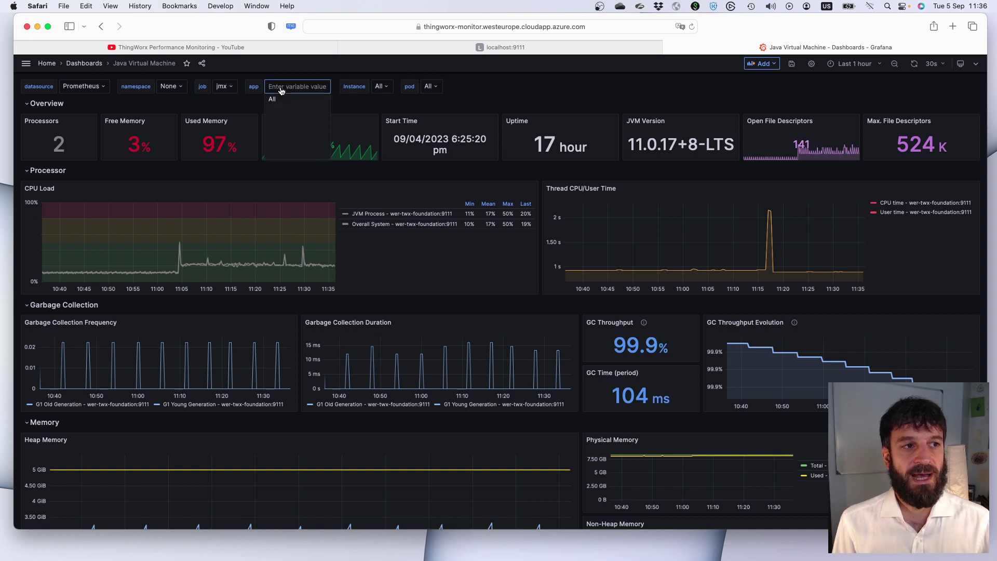
pyautogui.click(515, 92)
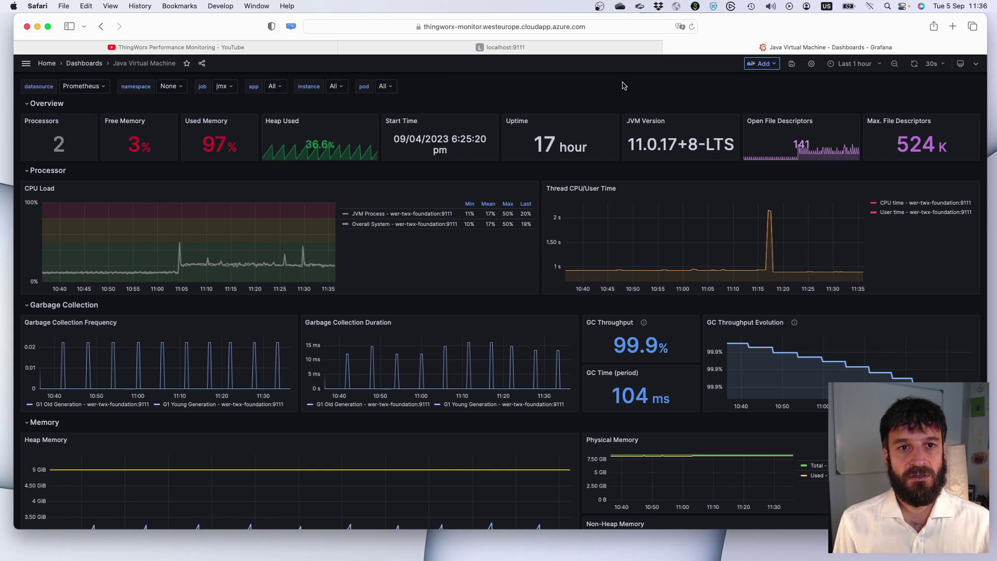
# - Look over the dashboard's variable list again, then return to the Java Virtual Machine dashboard
pyautogui.click(813, 64)
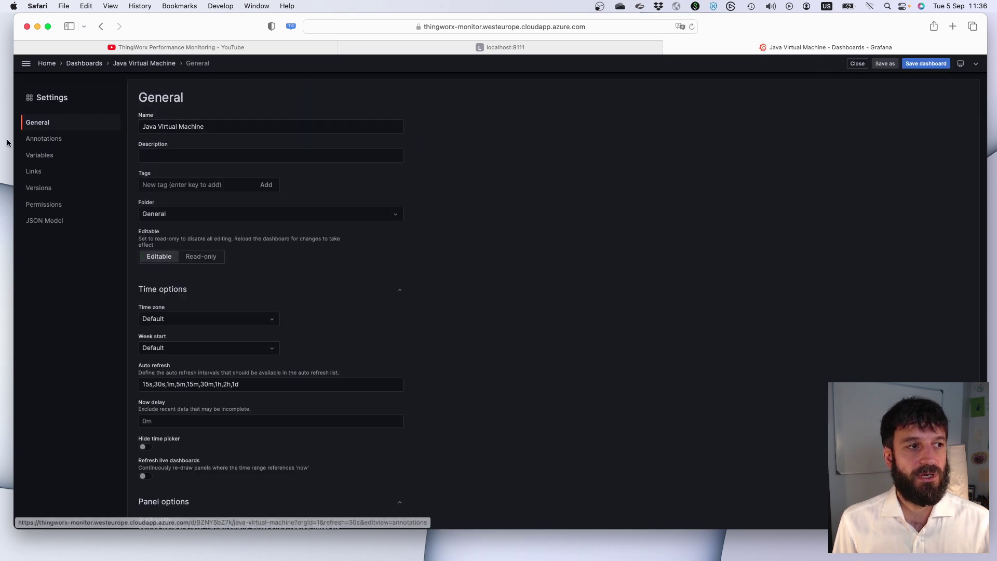
pyautogui.click(37, 156)
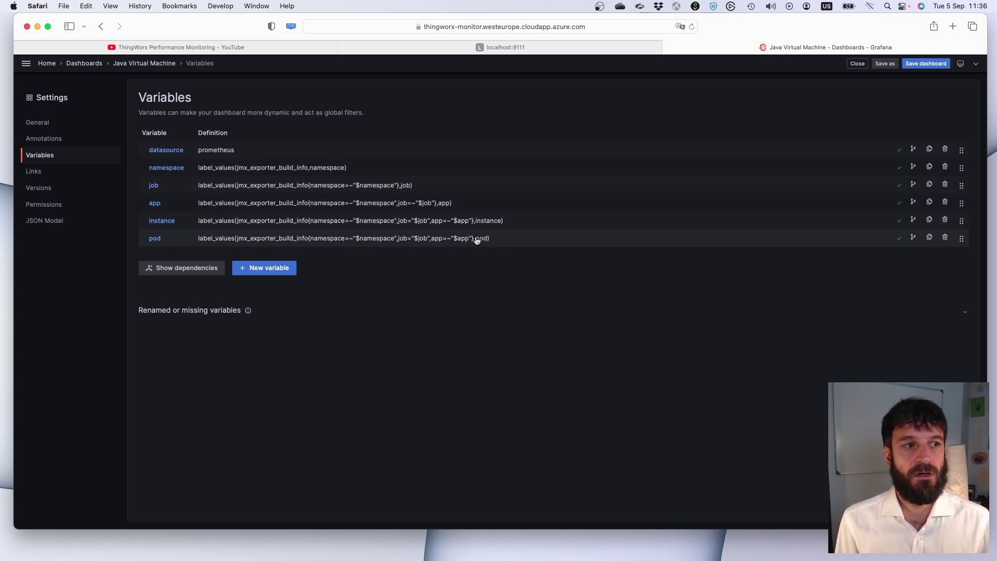
pyautogui.press('Escape')
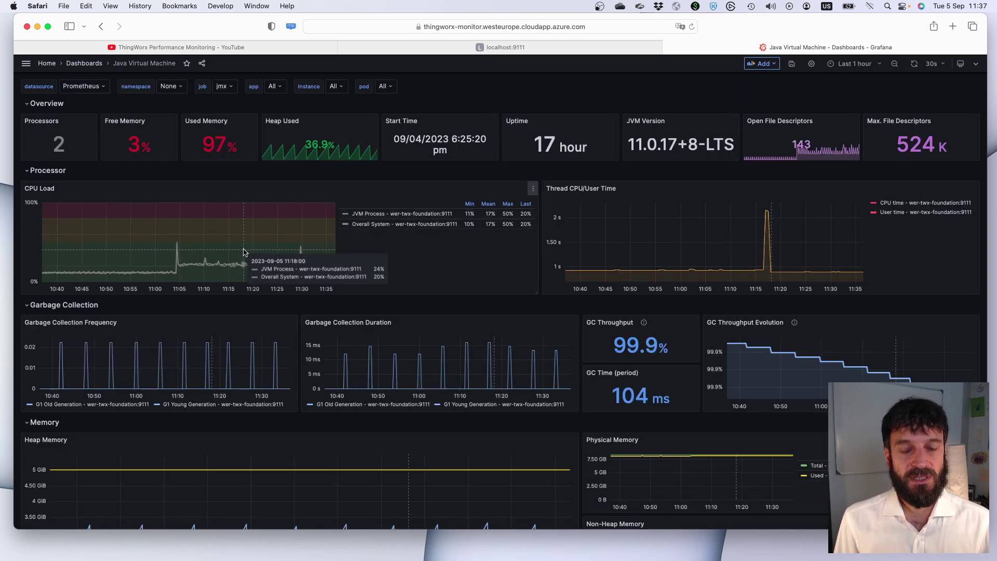
pyautogui.press('e')
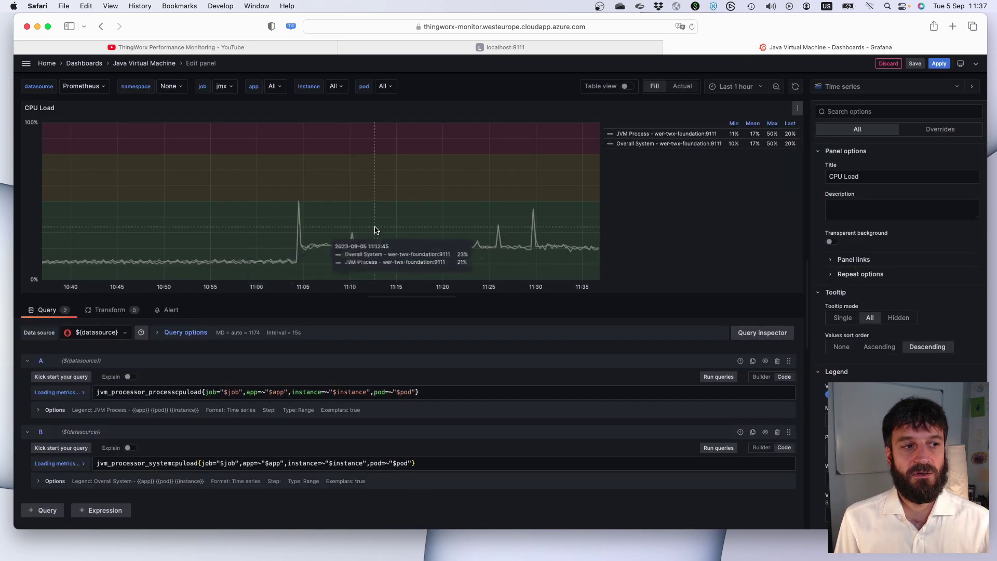
pyautogui.press('cmd+a')
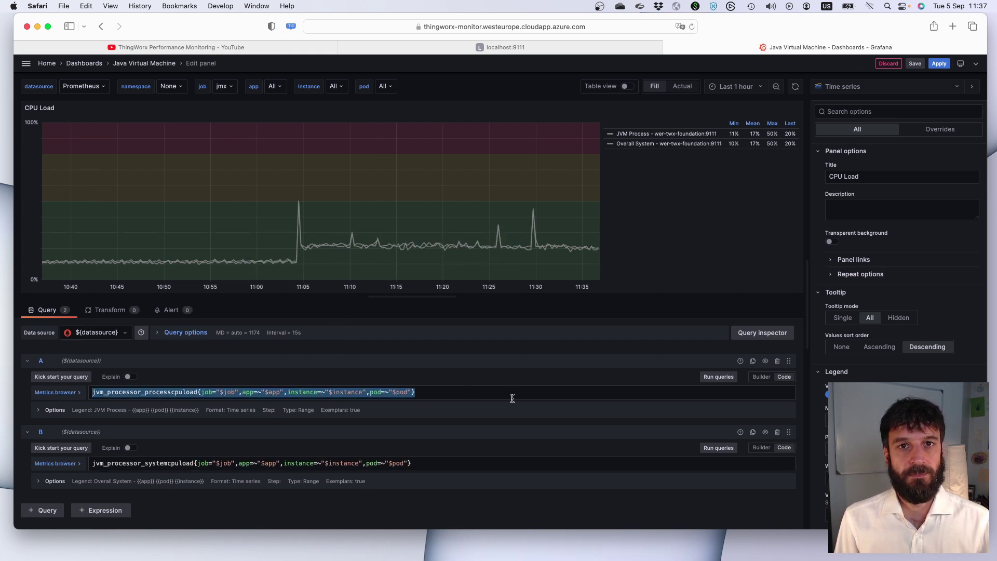
pyautogui.moveTo(448, 395); pyautogui.dragTo(196, 392)
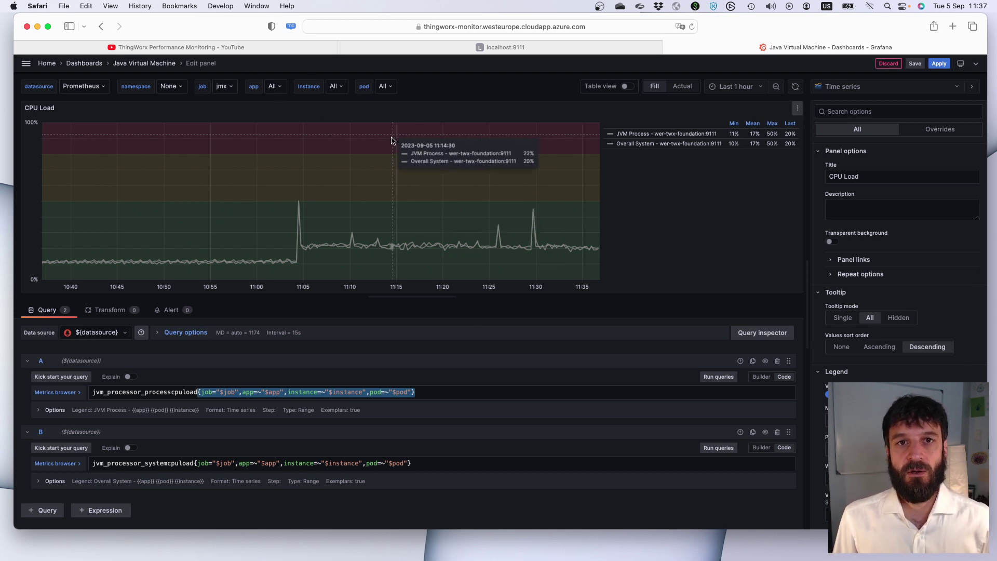
pyautogui.click(434, 393)
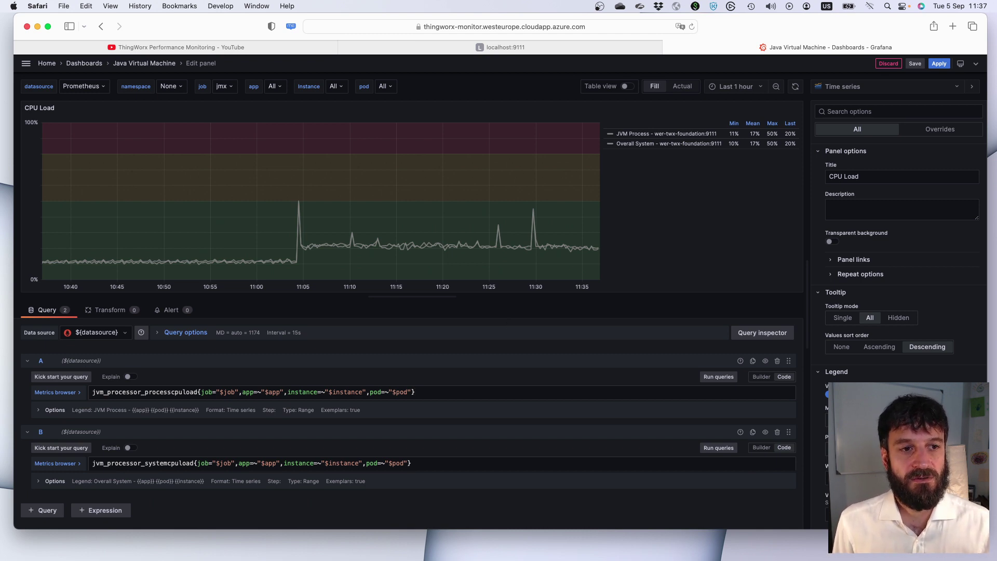
pyautogui.click(888, 64)
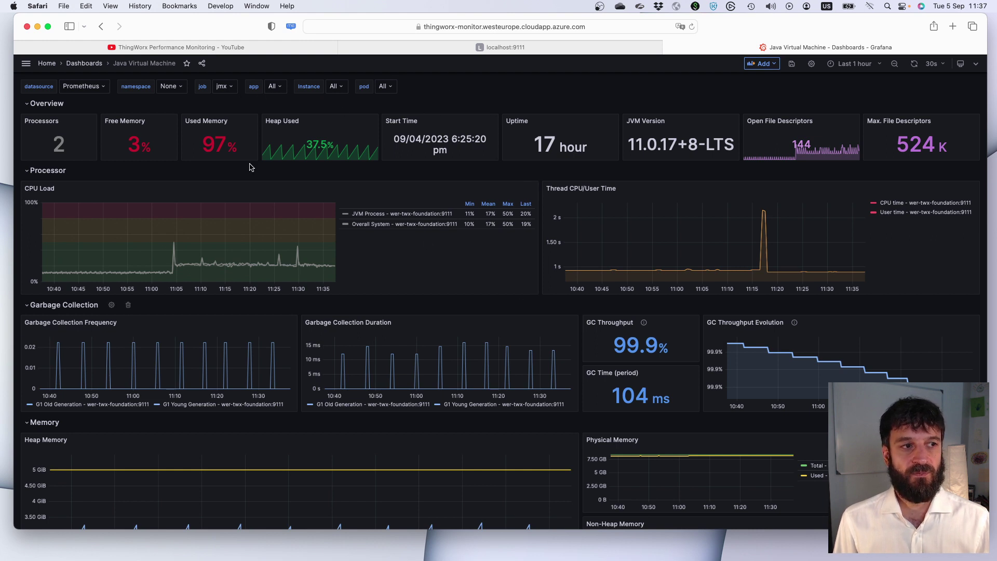
pyautogui.click(27, 104)
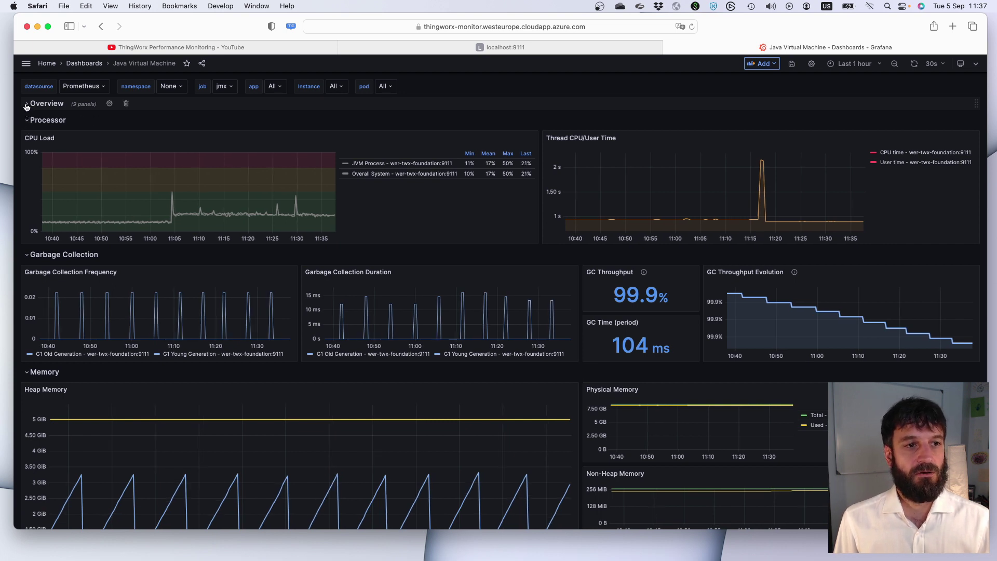
pyautogui.click(27, 104)
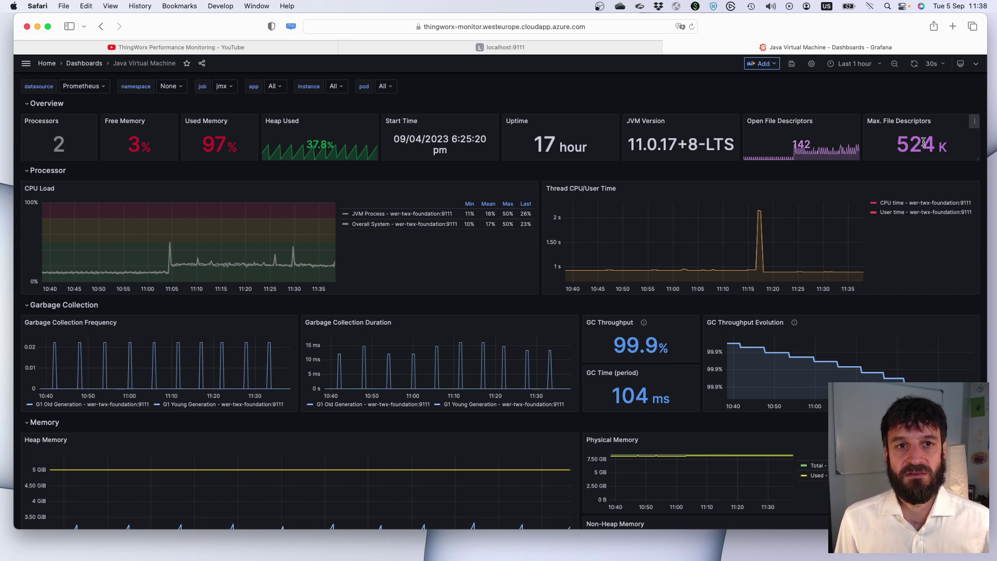
pyautogui.moveTo(922, 144)
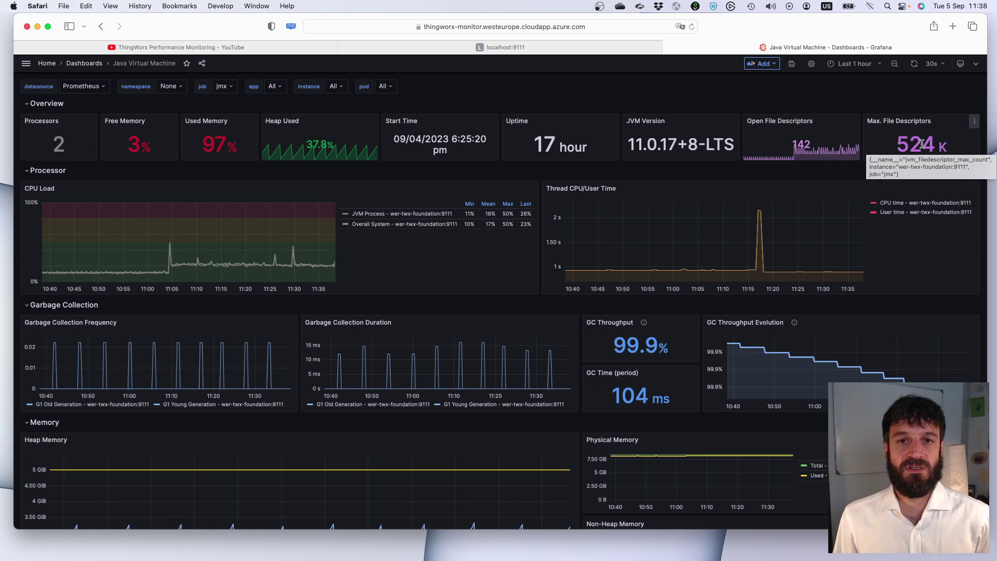
pyautogui.moveTo(815, 151)
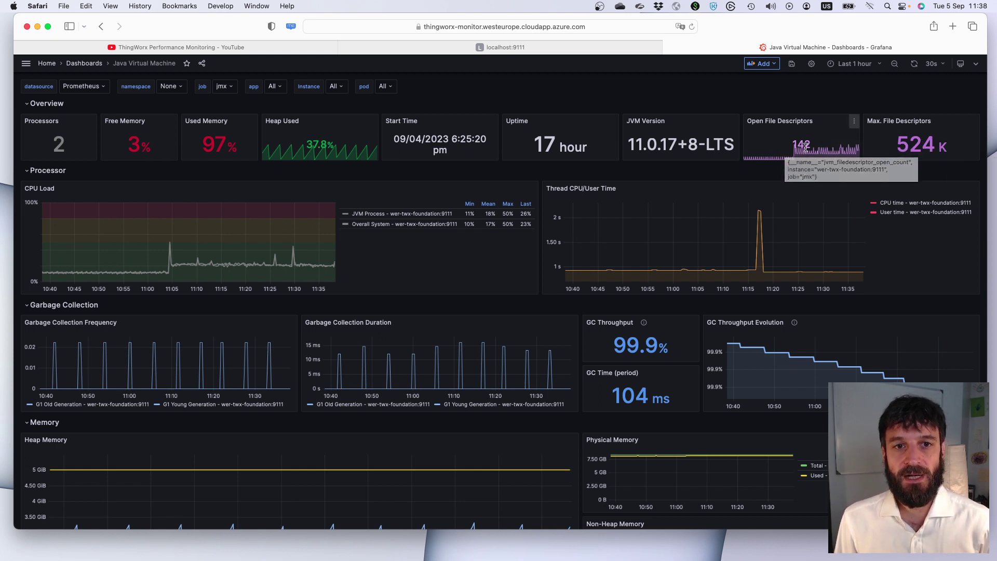
# - Scroll the JVM dashboard down to the Garbage Collection and Memory panels
pyautogui.scroll(-3, 800, 149)
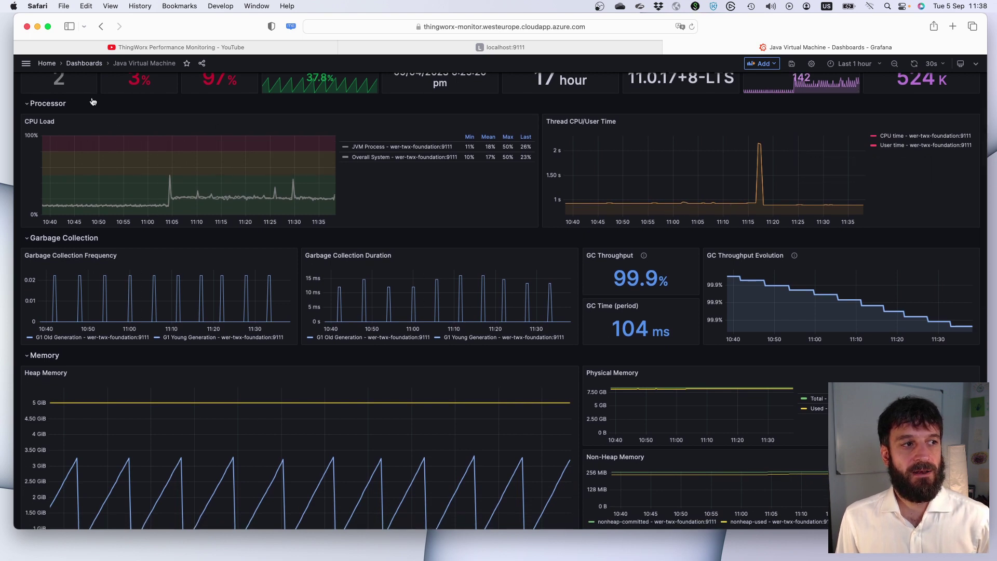
pyautogui.moveTo(63, 190)
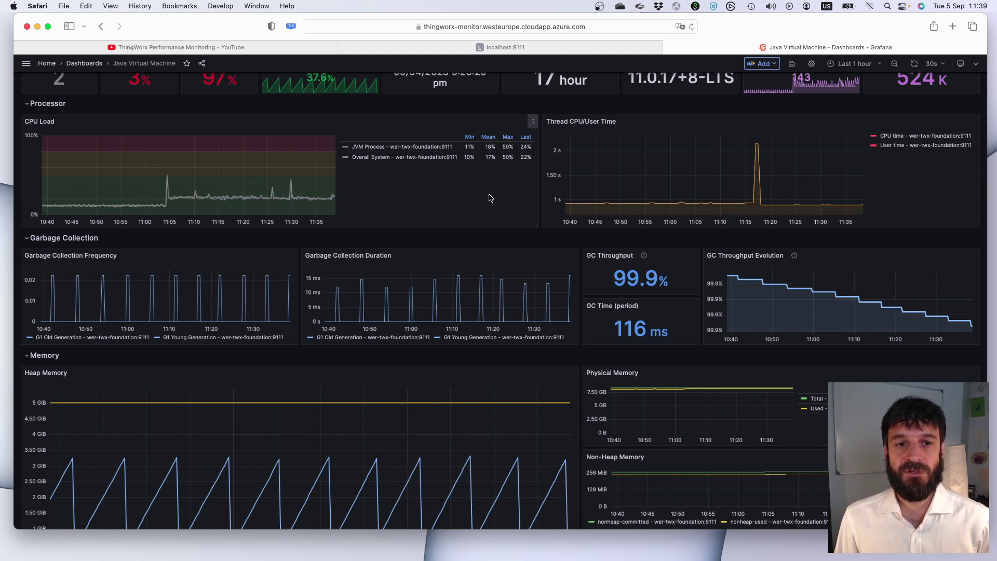
pyautogui.scroll(-2, 468, 188)
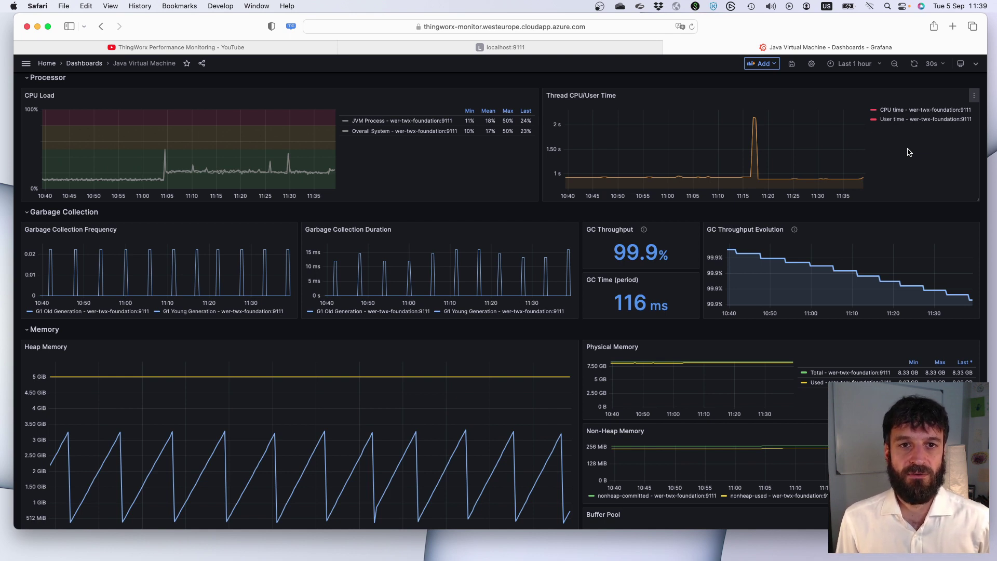
pyautogui.scroll(-1, 908, 152)
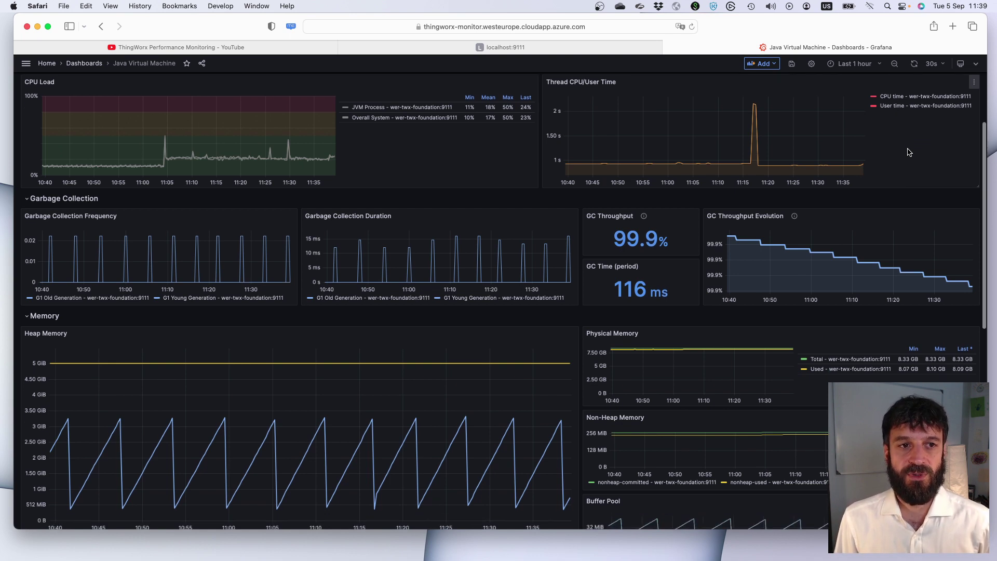
pyautogui.scroll(-5, 908, 152)
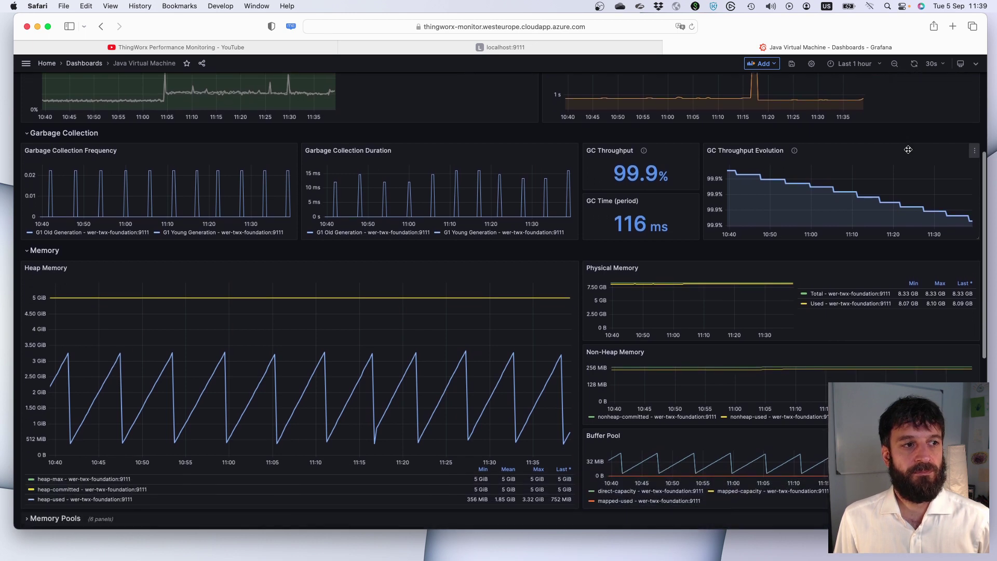
pyautogui.scroll(2, 906, 148)
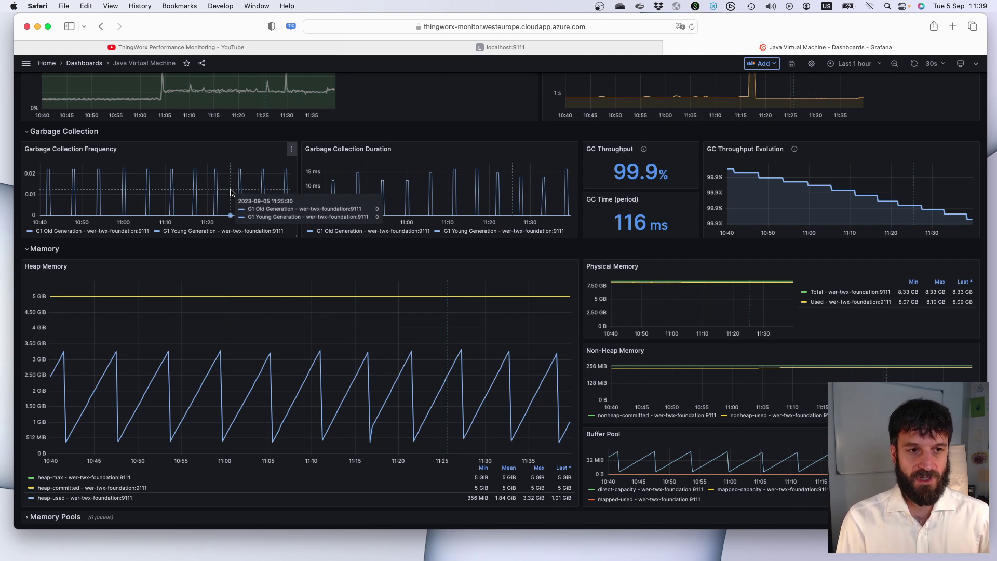
# - Examine the jvm_gc_collection_seconds_count query and its [1m] range, then discard the panel edits
pyautogui.press('e')
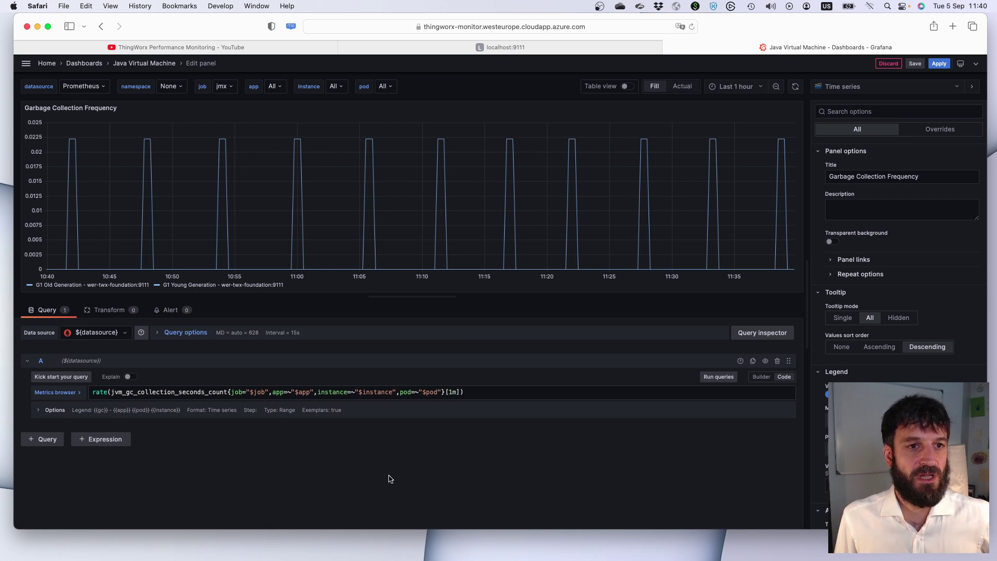
pyautogui.doubleClick(181, 393)
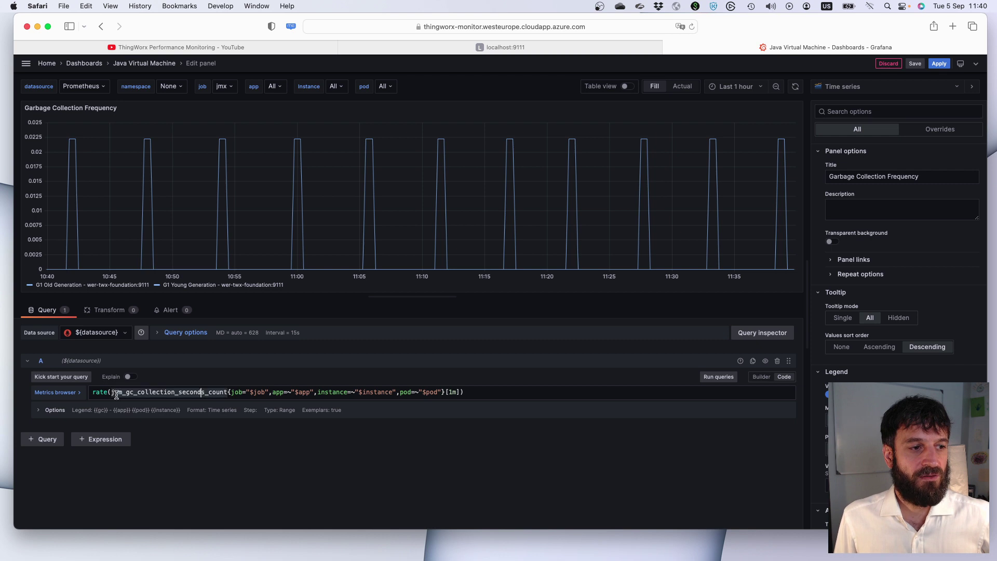
pyautogui.moveTo(111, 392); pyautogui.dragTo(227, 393)
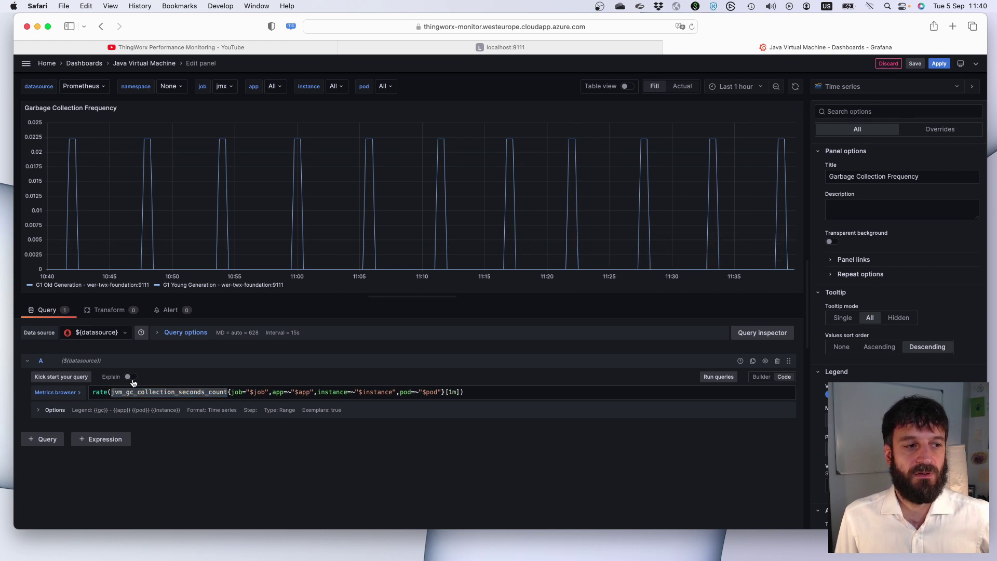
pyautogui.click(107, 392)
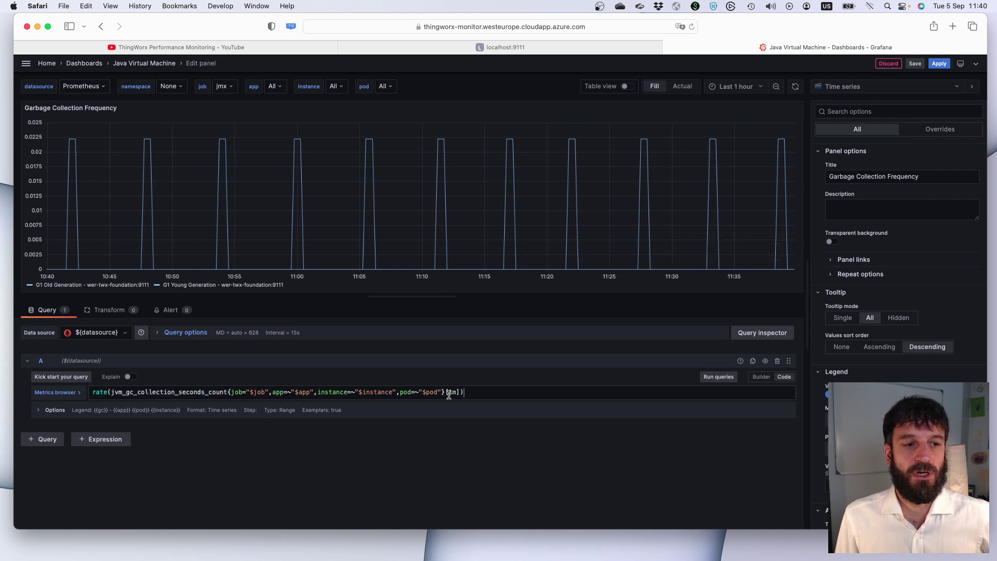
pyautogui.moveTo(445, 392); pyautogui.dragTo(465, 392)
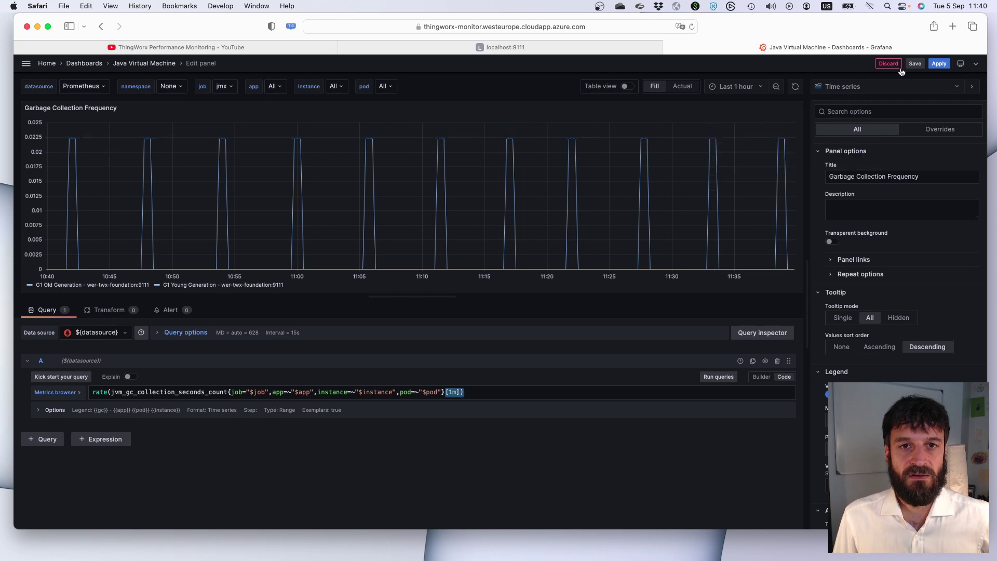
pyautogui.click(884, 64)
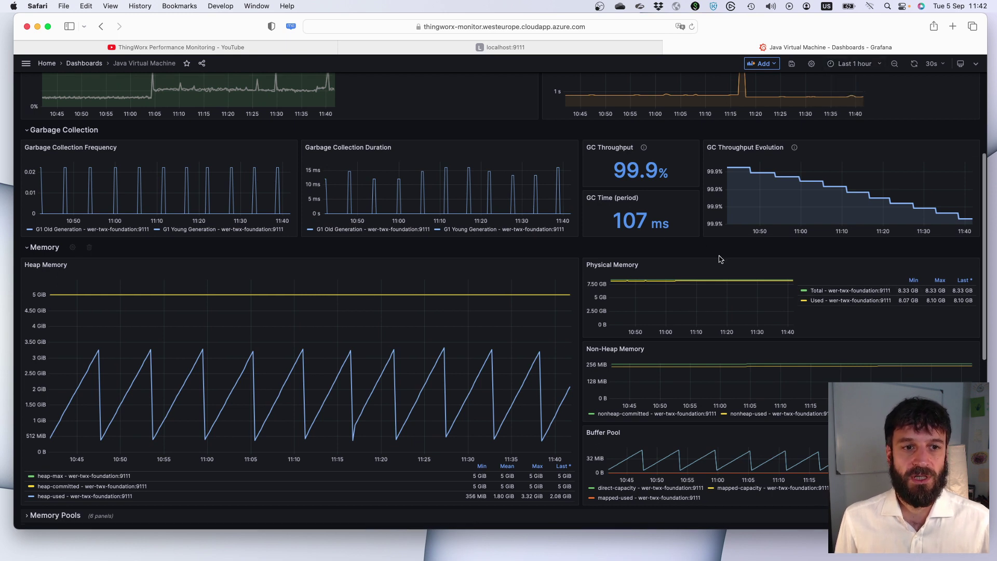
# - Scroll the JVM dashboard down to the Memory and Threads panels
pyautogui.scroll(-1, 644, 258)
pyautogui.scroll(1, 643, 259)
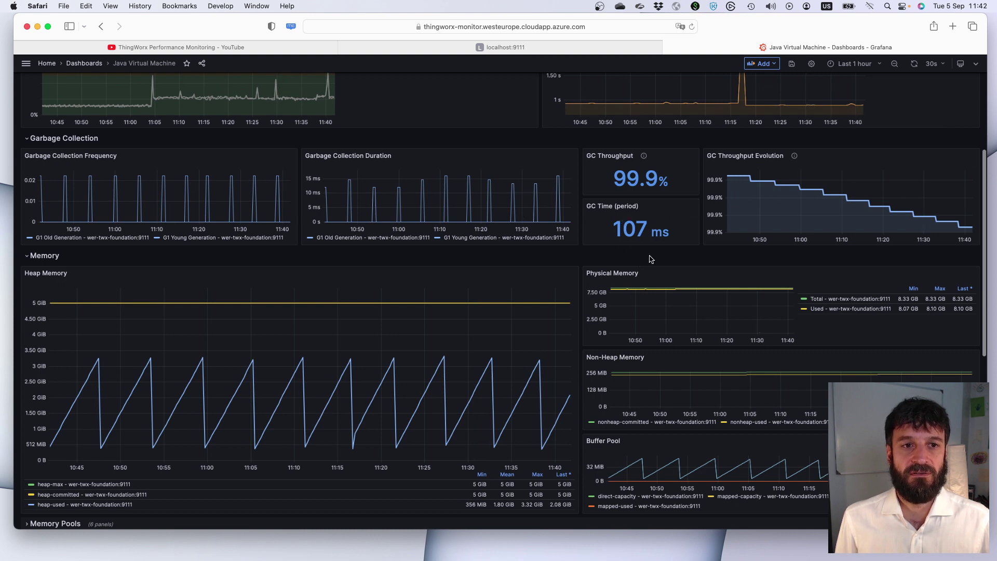
pyautogui.scroll(-3, 659, 259)
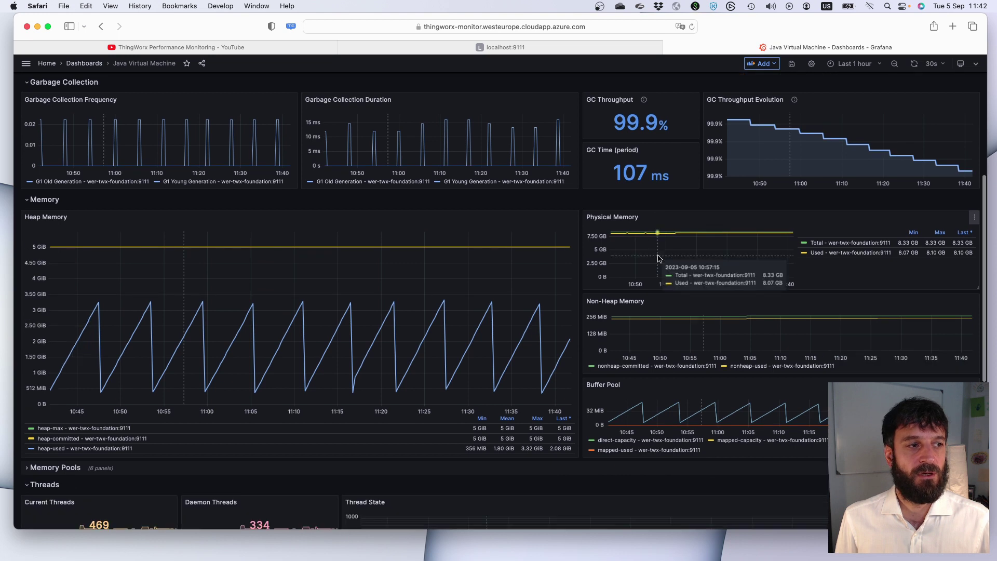
pyautogui.scroll(-6, 658, 258)
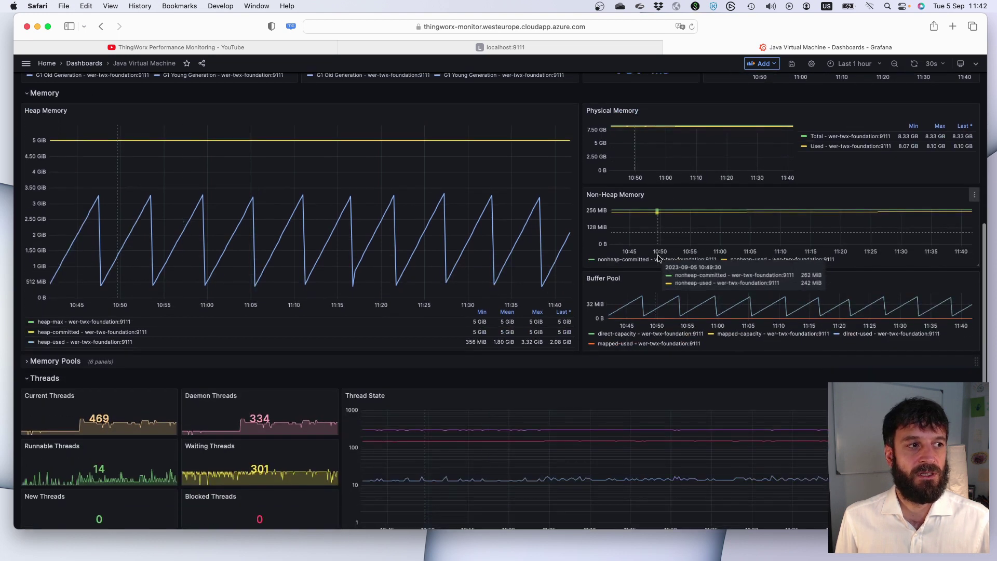
pyautogui.scroll(-1, 659, 259)
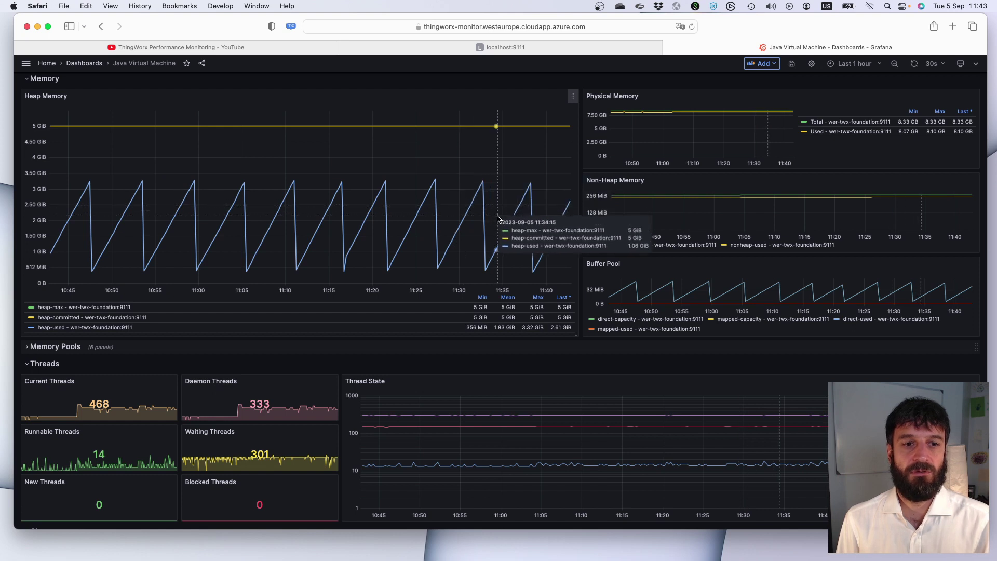
pyautogui.scroll(-1, 498, 221)
pyautogui.scroll(1, 499, 221)
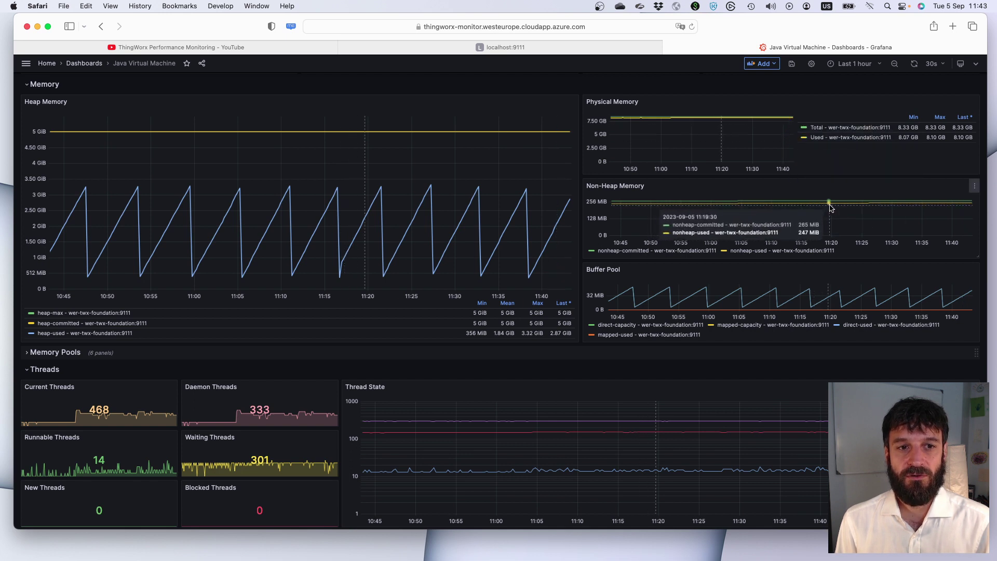
pyautogui.scroll(-3, 904, 211)
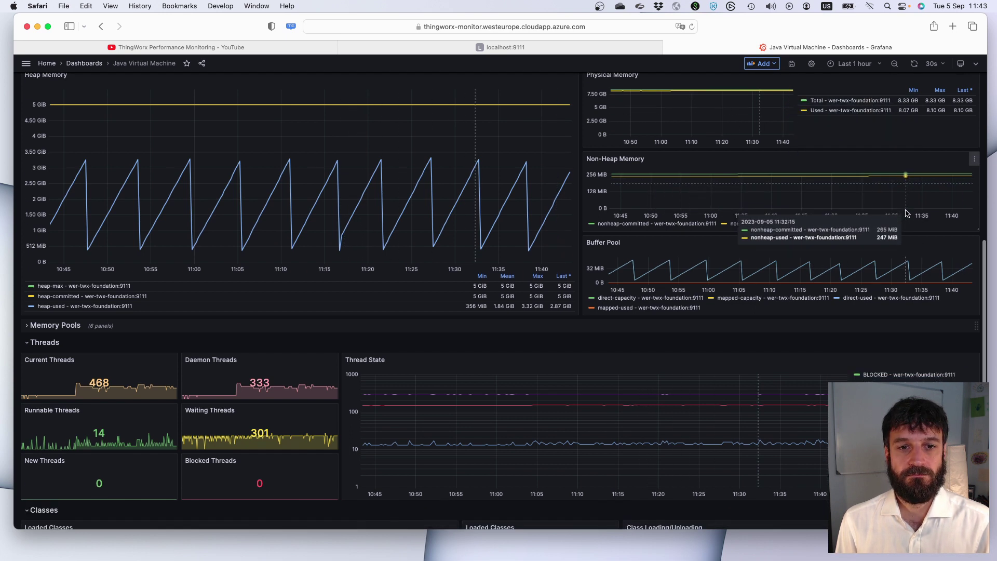
pyautogui.scroll(3, 906, 213)
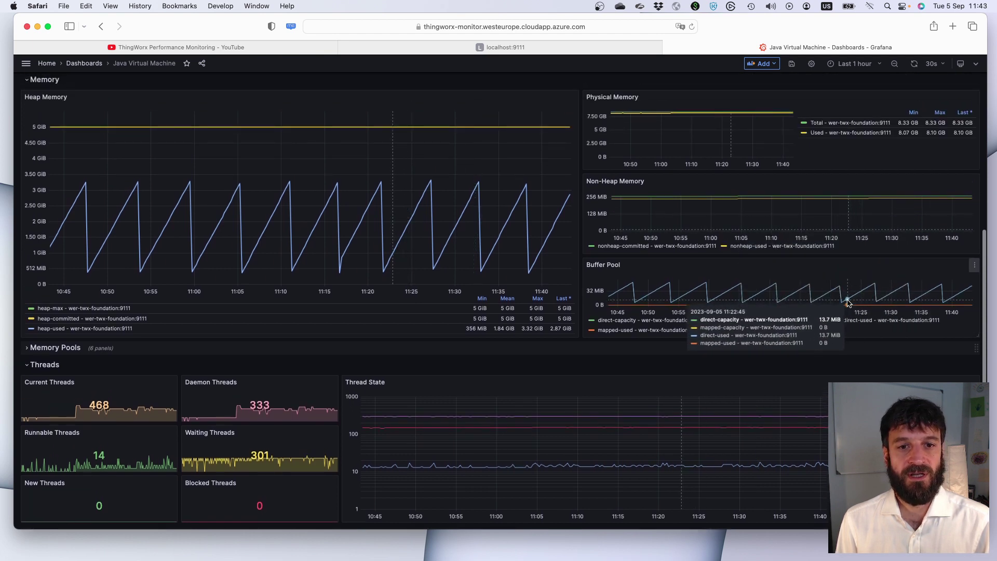
pyautogui.scroll(-1, 748, 299)
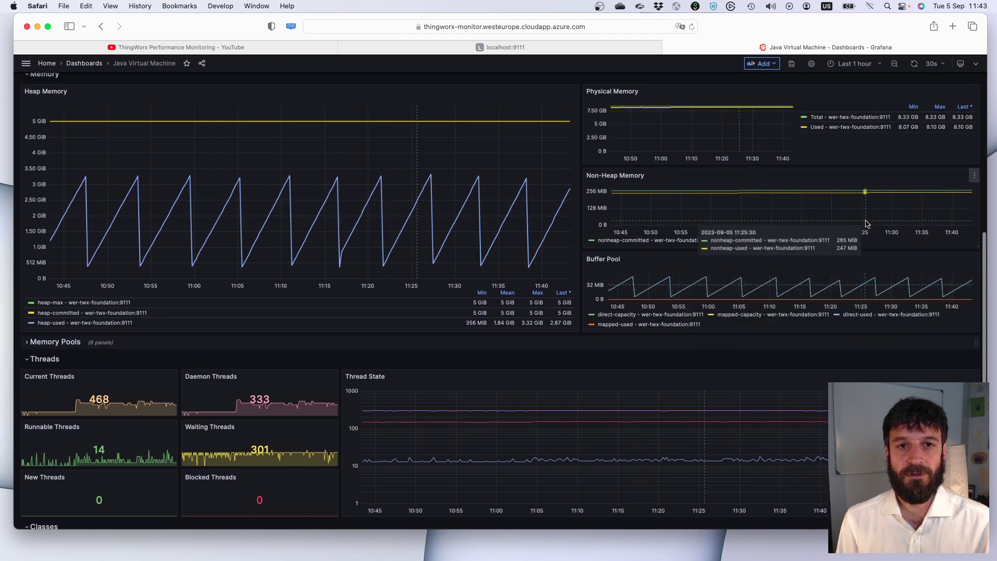
pyautogui.scroll(-1, 867, 224)
pyautogui.scroll(-2, 866, 225)
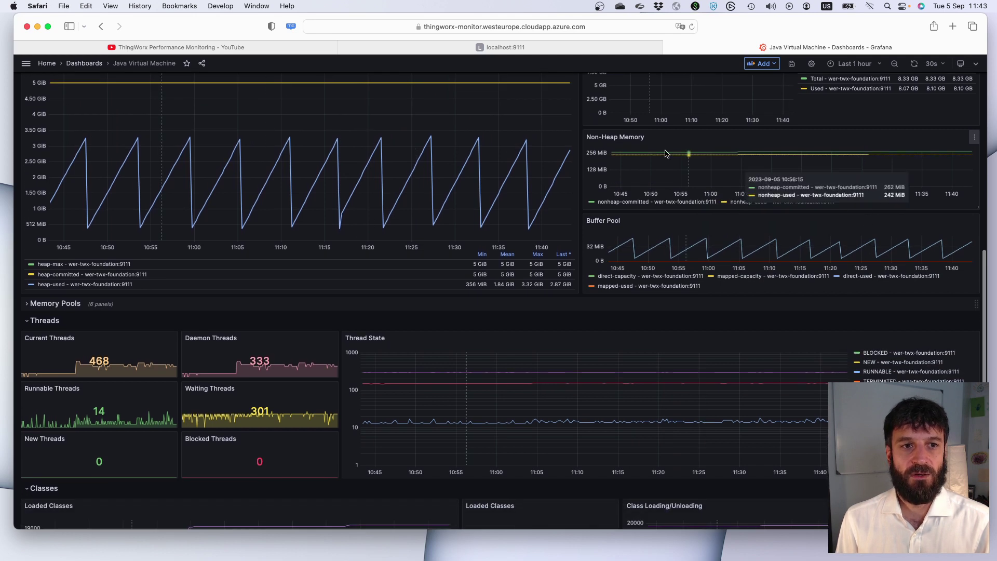
pyautogui.scroll(5, 688, 247)
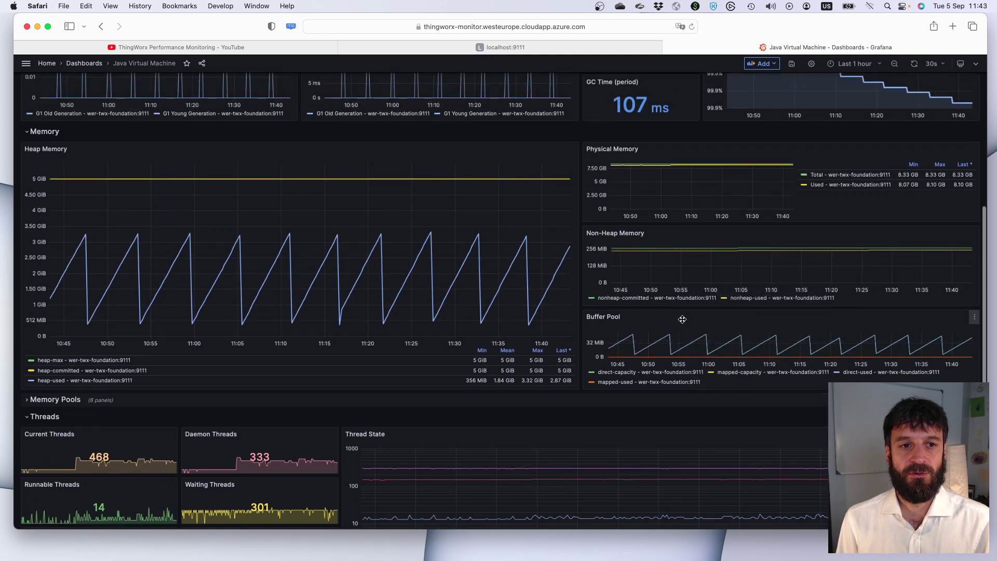
pyautogui.moveTo(517, 210)
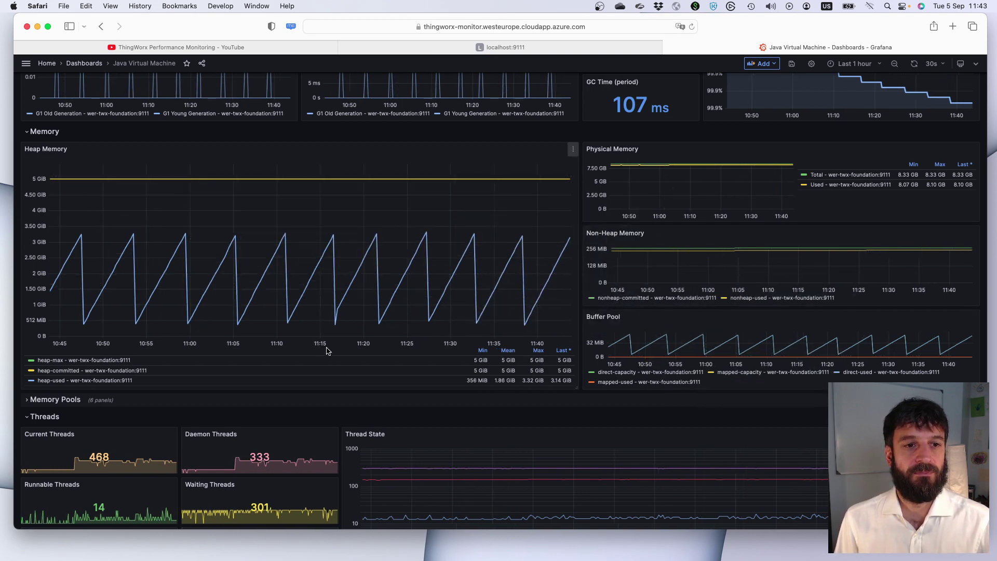
pyautogui.scroll(-5, 262, 177)
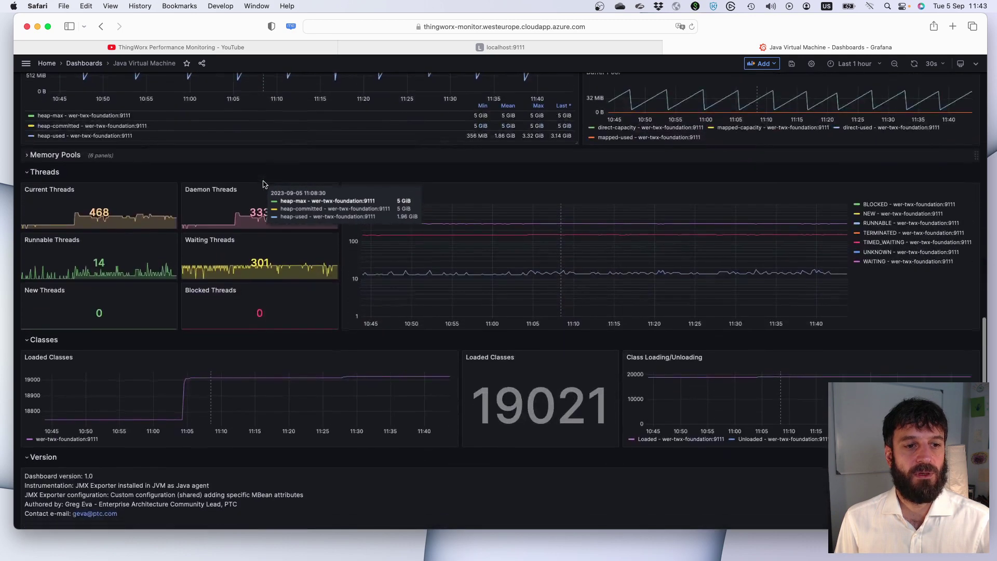
pyautogui.click(54, 146)
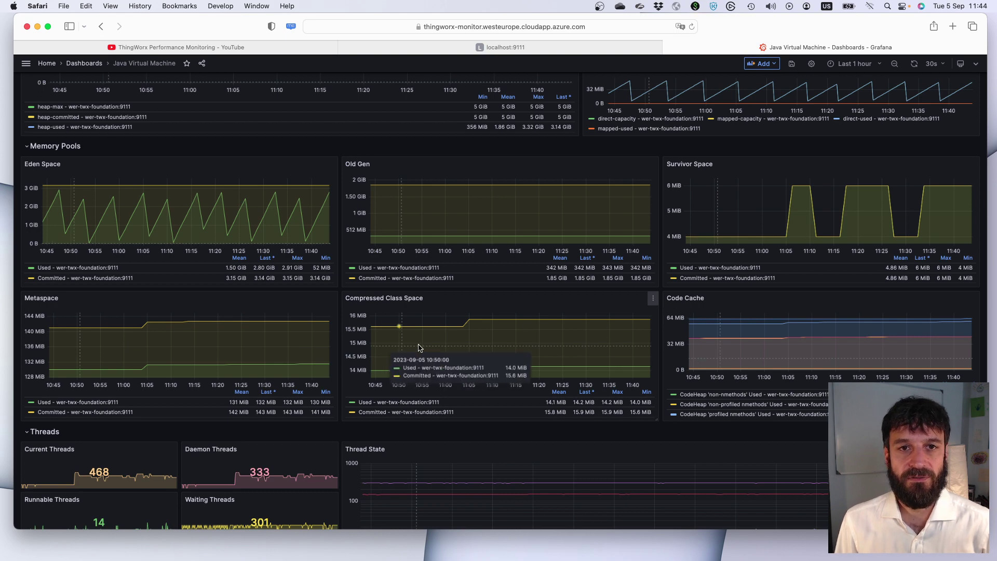
pyautogui.click(28, 148)
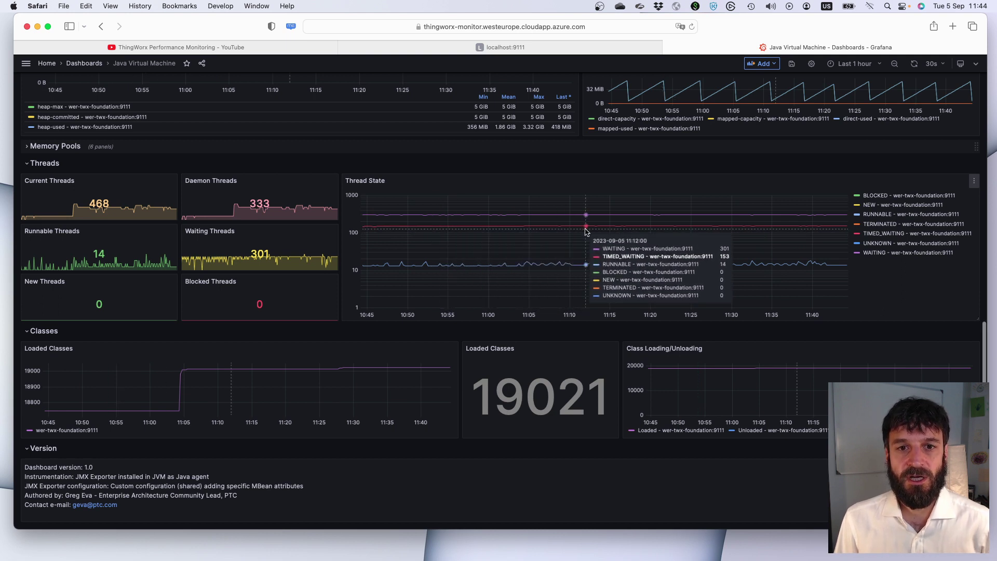
pyautogui.scroll(1, 586, 231)
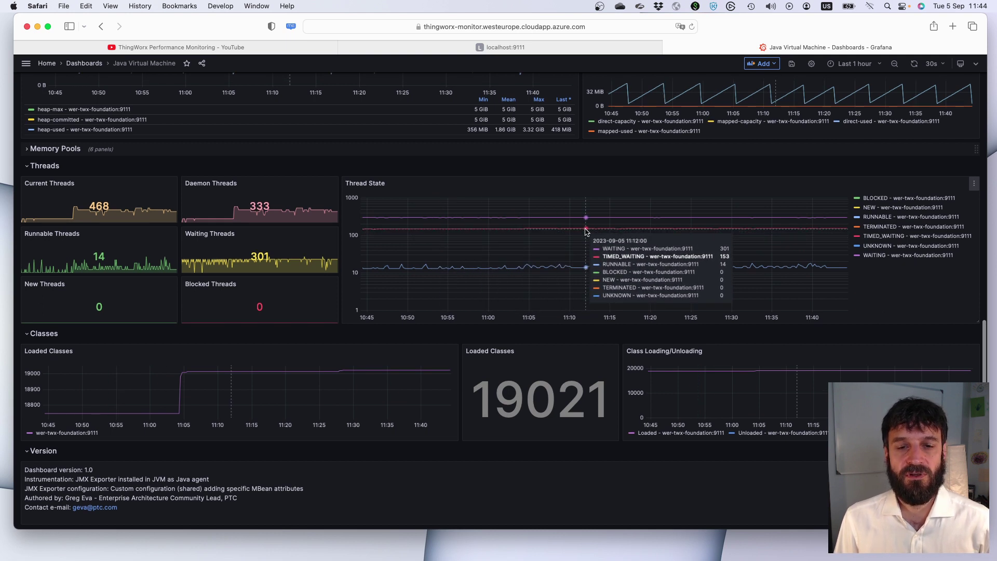
pyautogui.scroll(2, 555, 229)
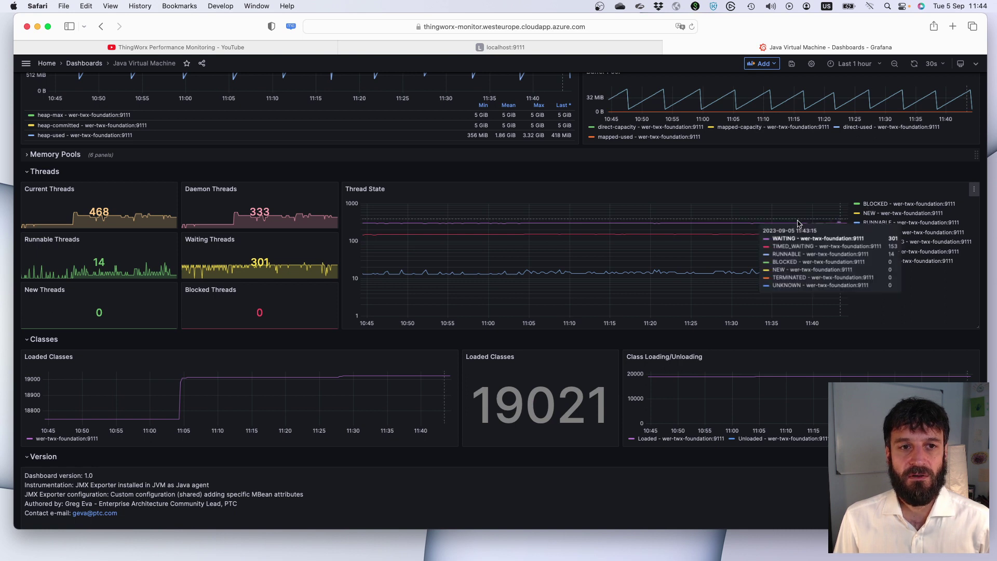
pyautogui.scroll(2, 665, 244)
pyautogui.scroll(1, 665, 244)
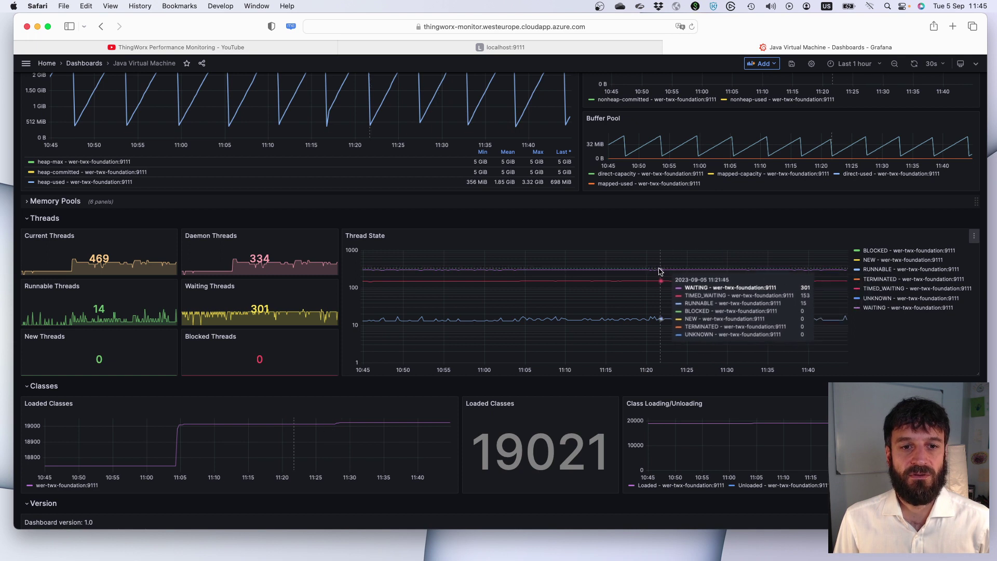
pyautogui.scroll(1, 628, 272)
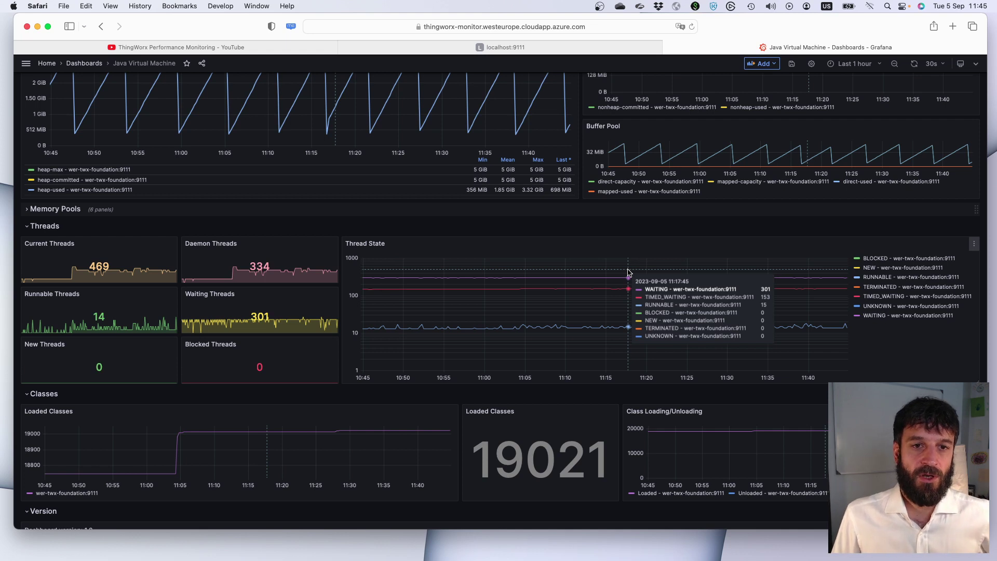
pyautogui.scroll(-1, 629, 272)
pyautogui.scroll(-3, 628, 272)
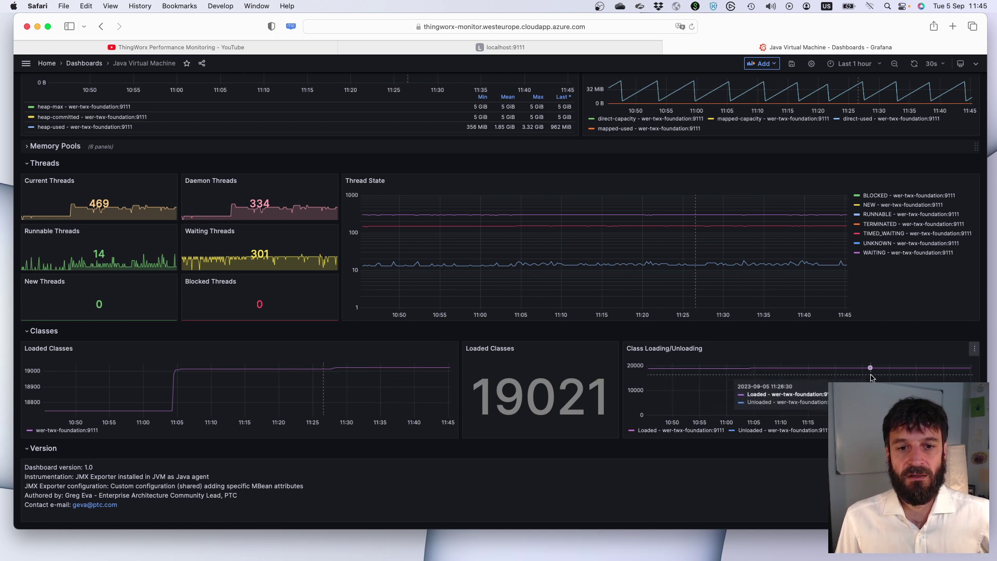
# - Collapse the Classes row and scroll back up to the Overview and filters
pyautogui.scroll(1, 878, 375)
pyautogui.scroll(1, 882, 374)
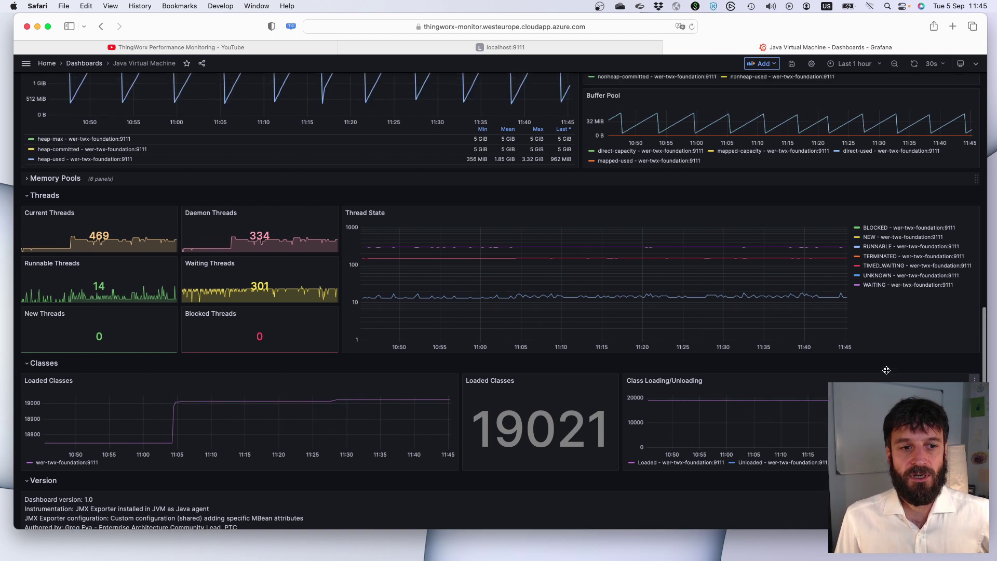
pyautogui.click(26, 366)
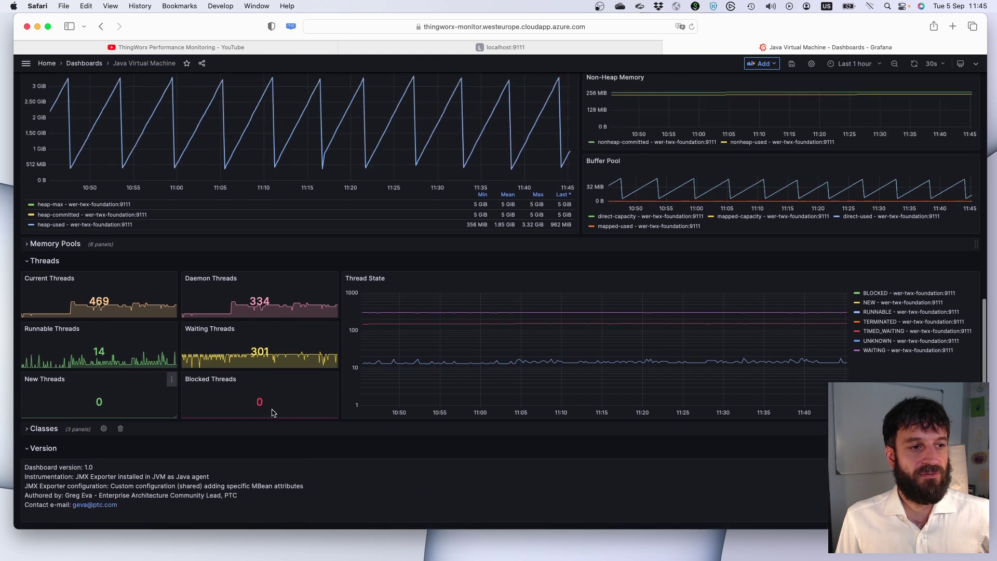
pyautogui.scroll(15, 301, 411)
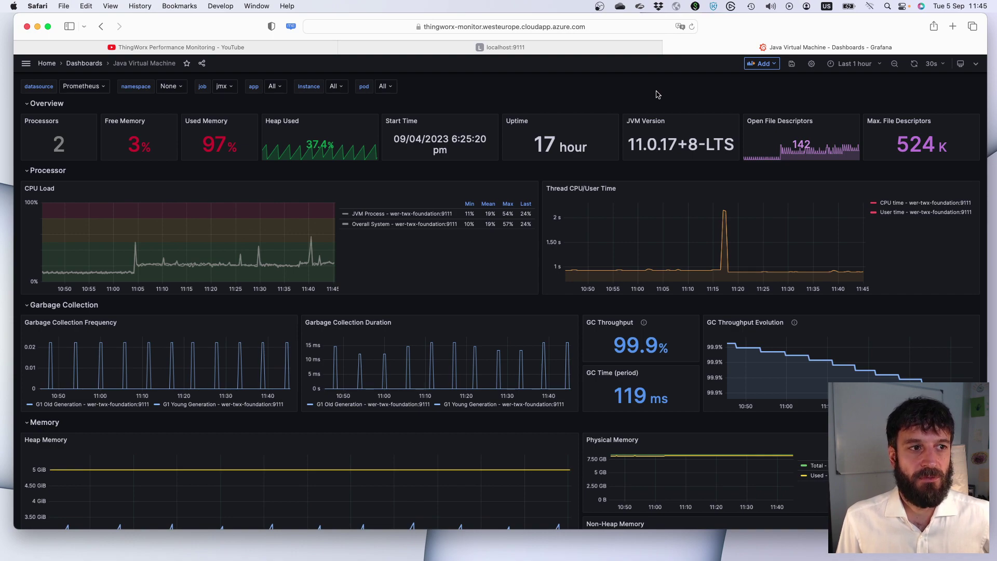
# - Switch to the multi-app Java Virtual Machine dashboard in Chrome and show its app options
pyautogui.hotkey('ctrl', 'Right')
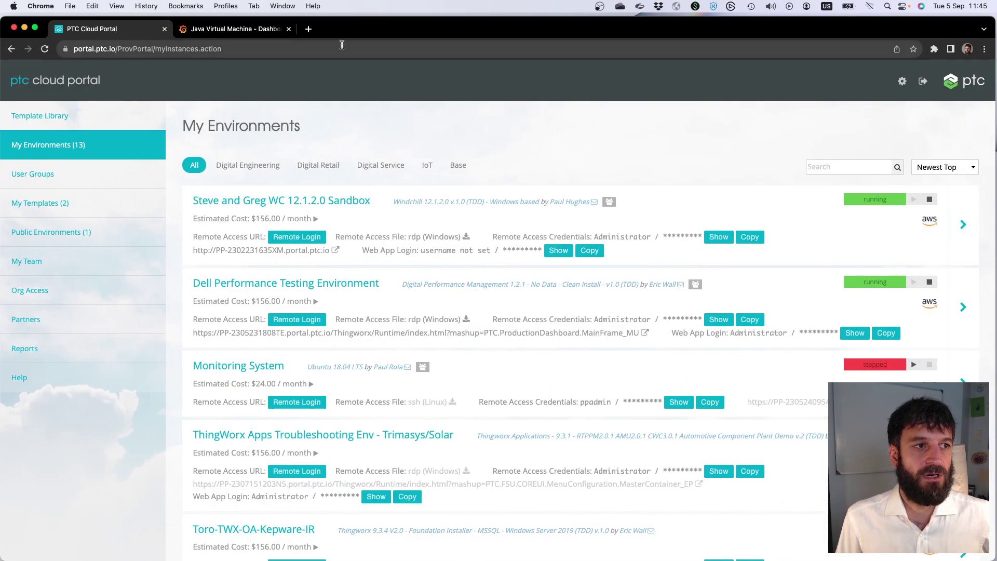
pyautogui.click(266, 29)
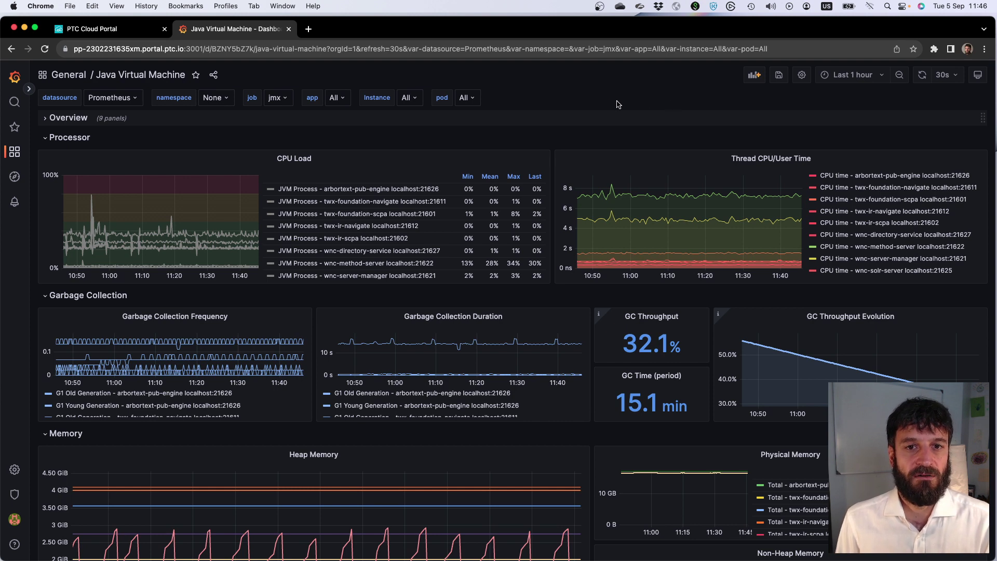
pyautogui.click(335, 100)
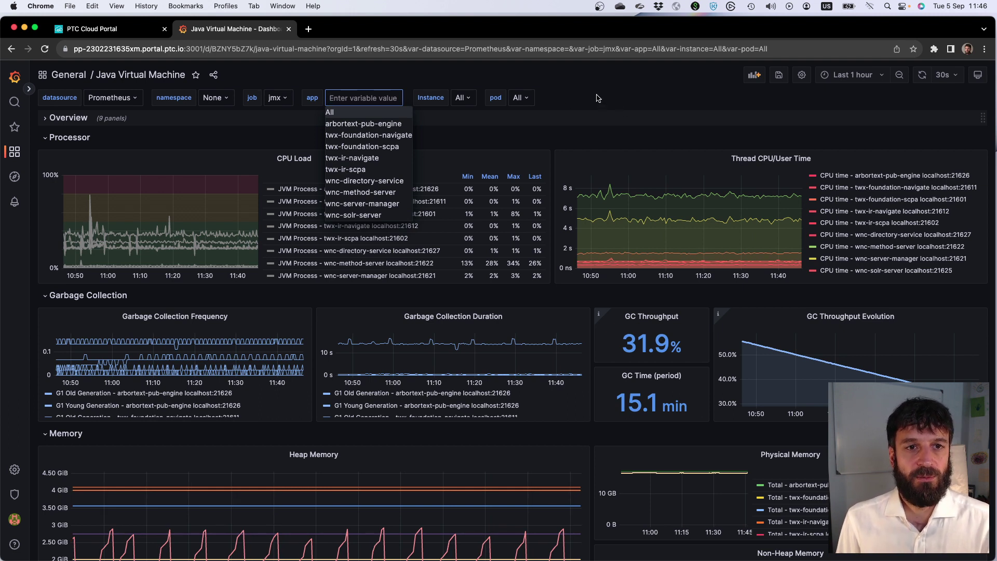
# - Filter the dashboard to the twx-foundation-scpa app, then reopen the app value list
pyautogui.click(563, 98)
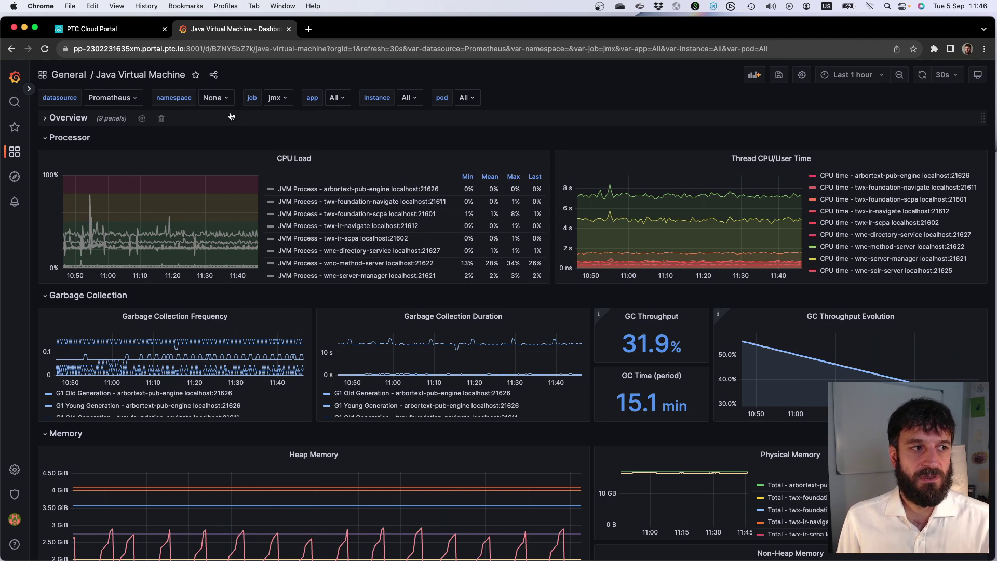
pyautogui.click(342, 99)
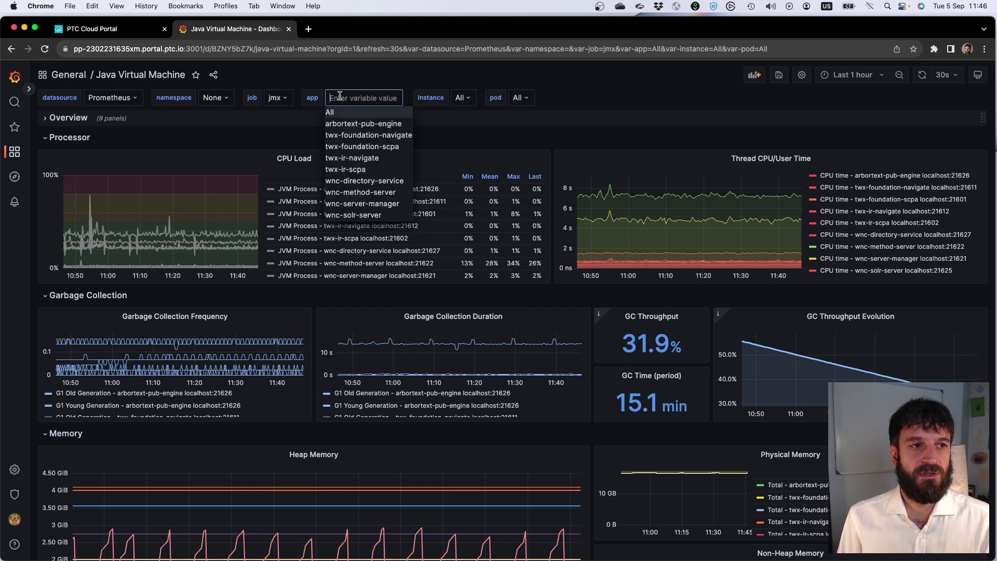
pyautogui.click(367, 147)
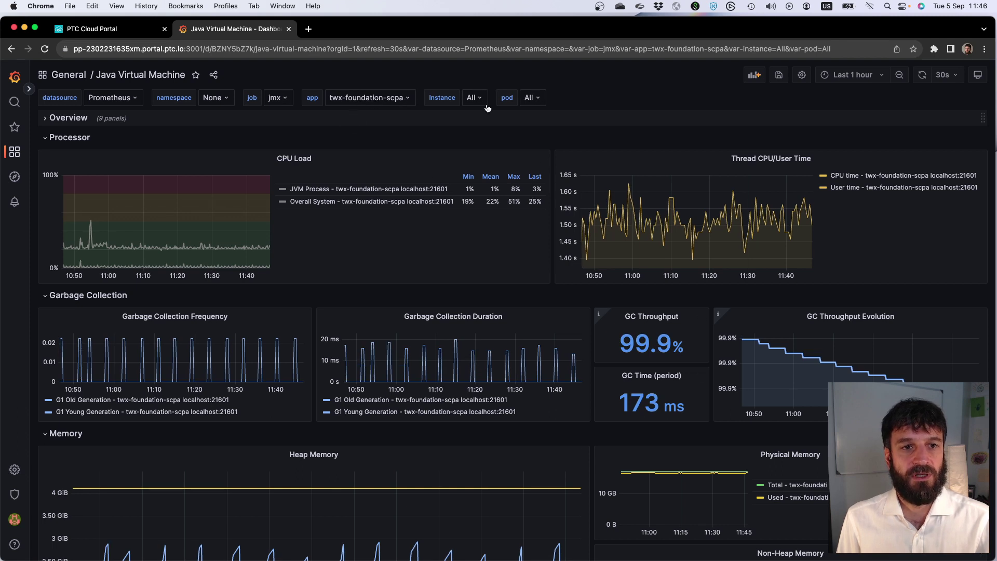
pyautogui.click(368, 97)
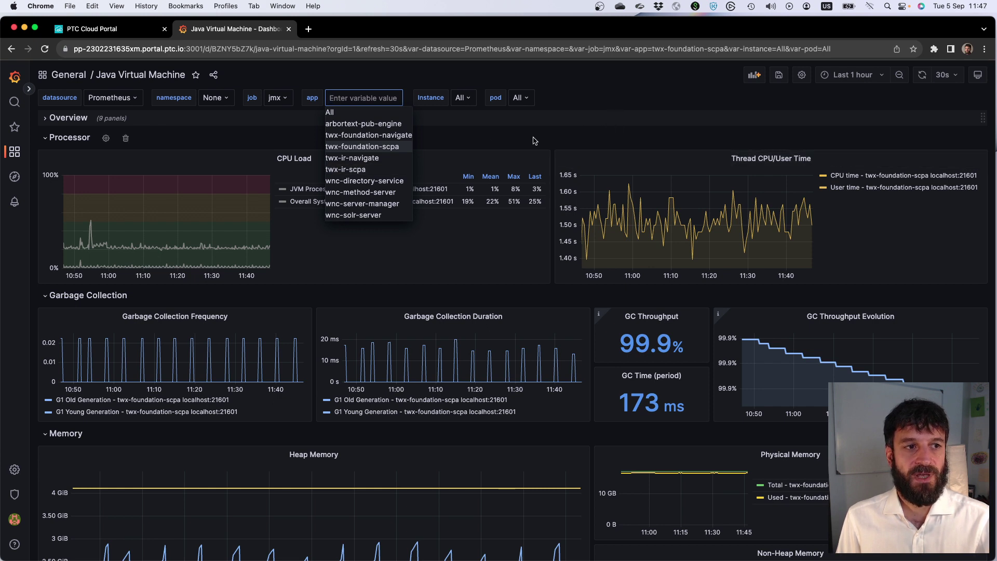
pyautogui.click(646, 94)
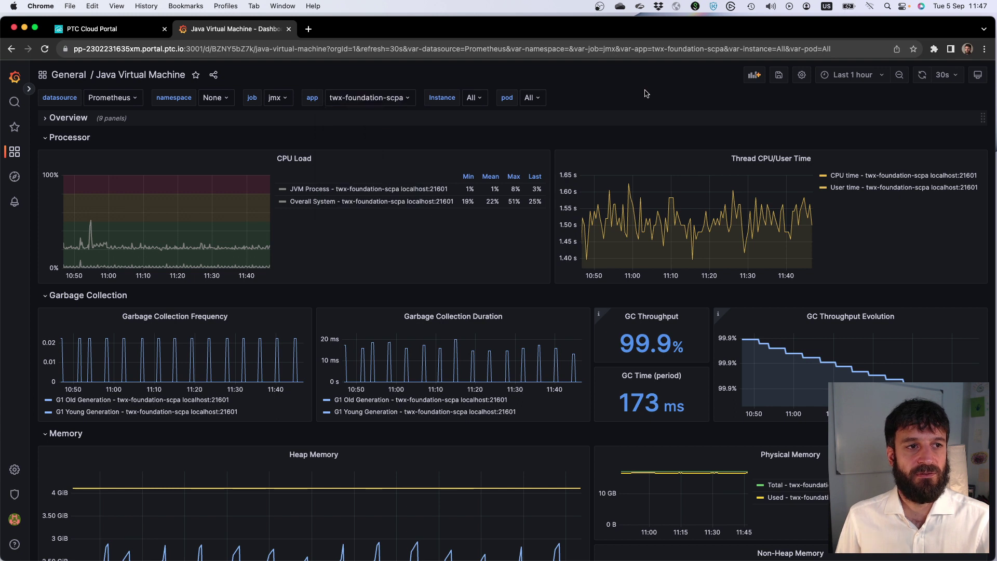
pyautogui.click(378, 98)
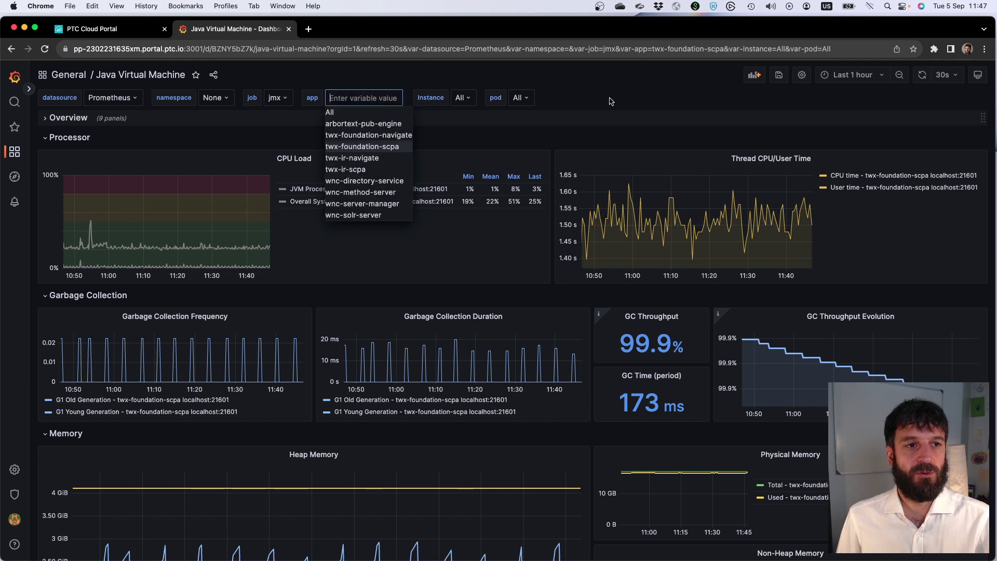
# - Set the app filter to All so every app's metrics plot together
pyautogui.click(588, 105)
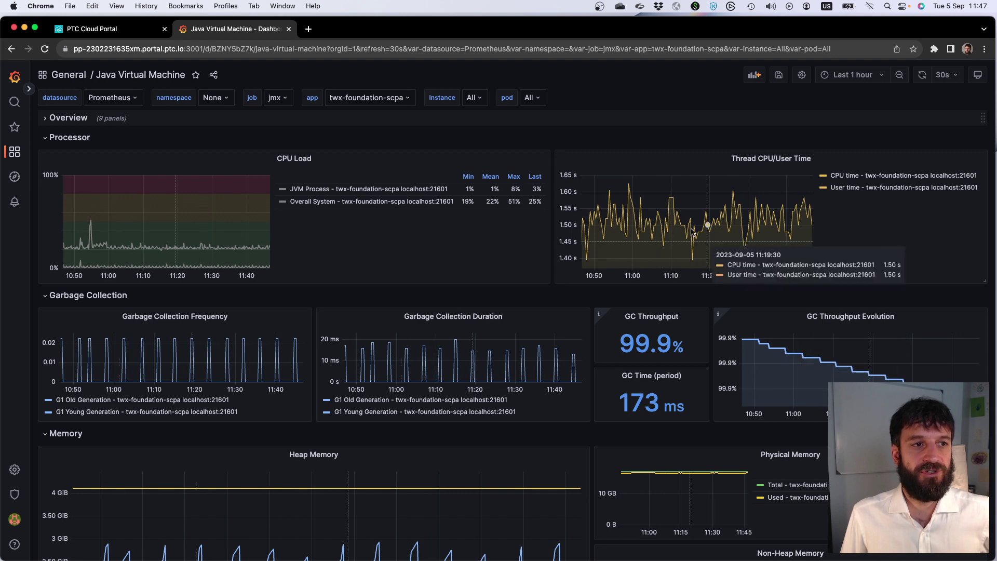
pyautogui.click(401, 101)
pyautogui.click(379, 112)
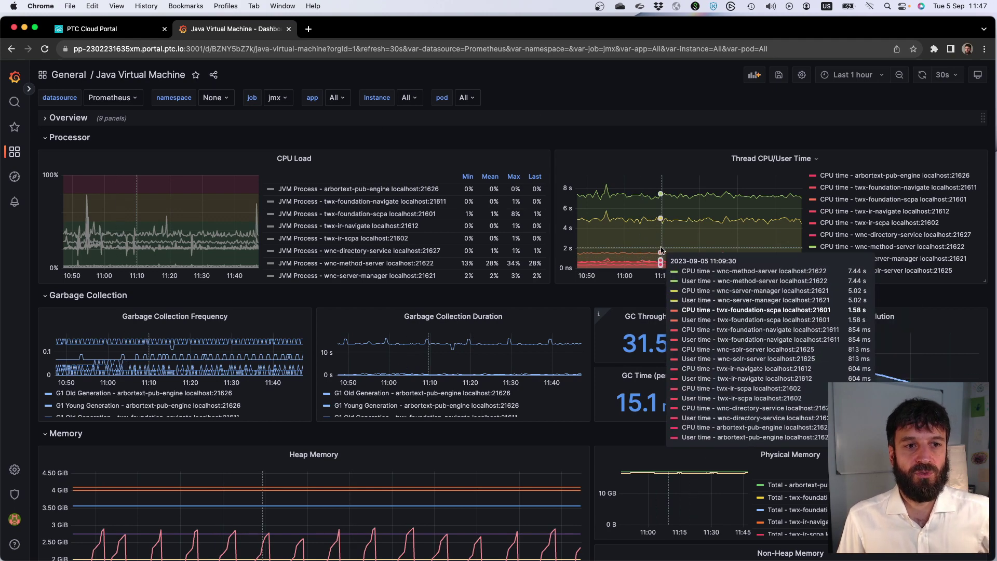
# - Filter the JVM dashboard to the twx-foundation-scpa app
pyautogui.click(408, 98)
pyautogui.click(393, 82)
pyautogui.click(336, 97)
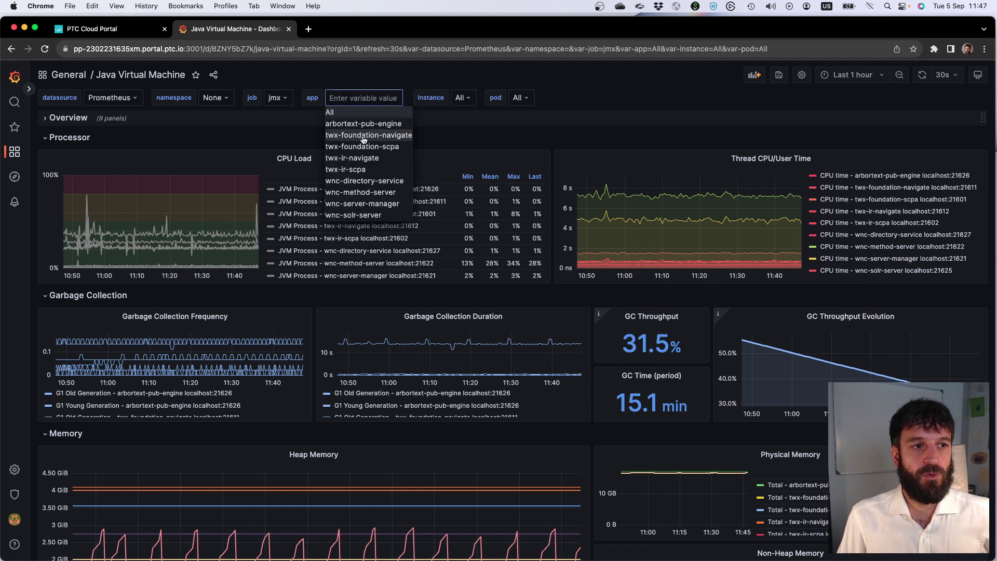
pyautogui.click(379, 150)
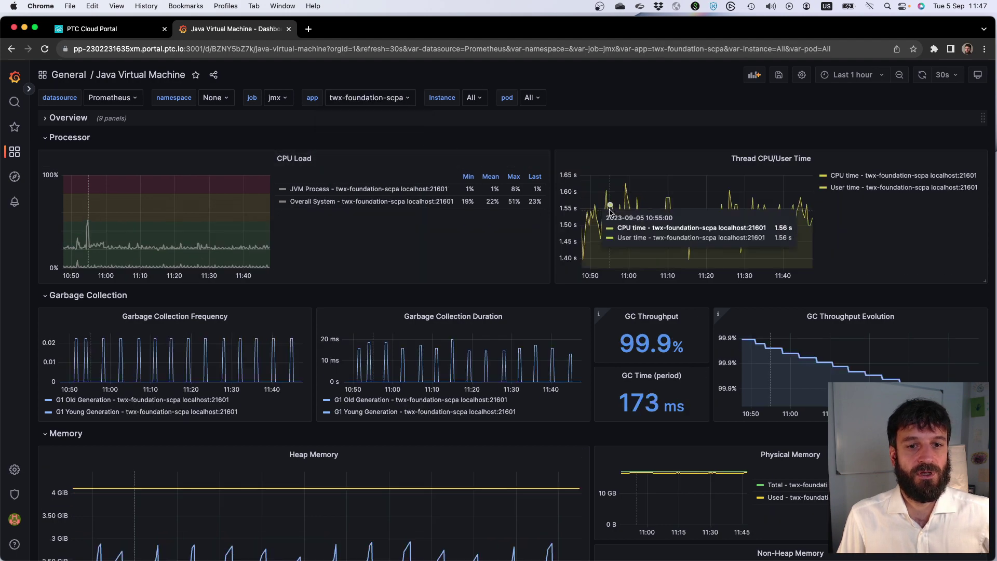
# - Review the panels, then switch the app filter to wnc-method-server
pyautogui.scroll(-1, 561, 377)
pyautogui.scroll(-10, 561, 378)
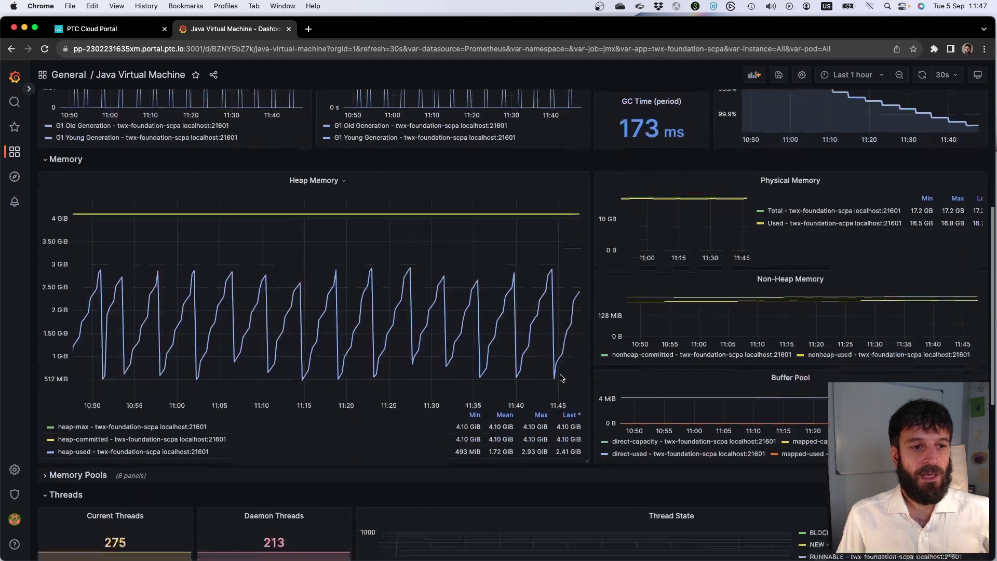
pyautogui.scroll(-3, 561, 377)
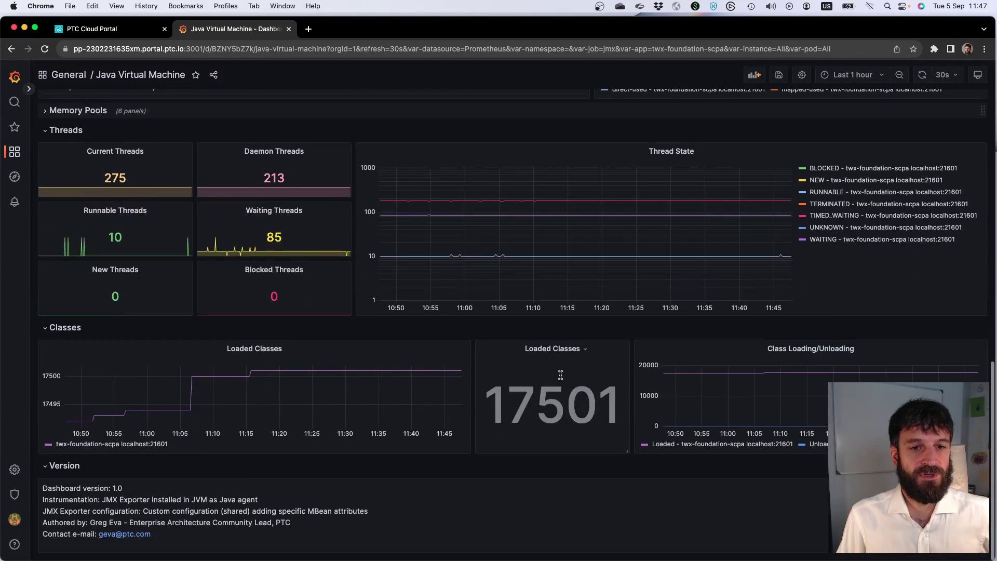
pyautogui.scroll(15, 561, 378)
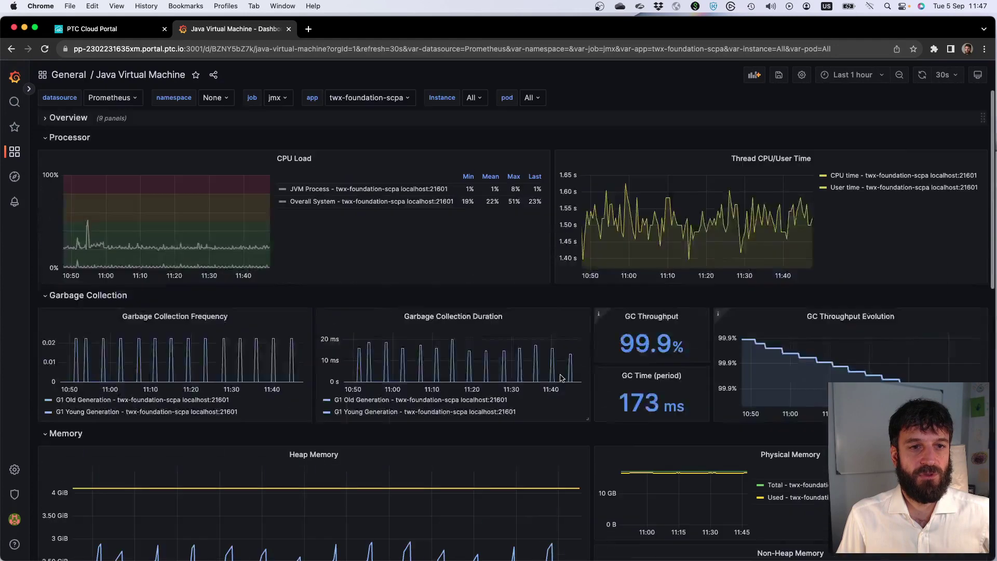
pyautogui.click(379, 98)
pyautogui.click(389, 193)
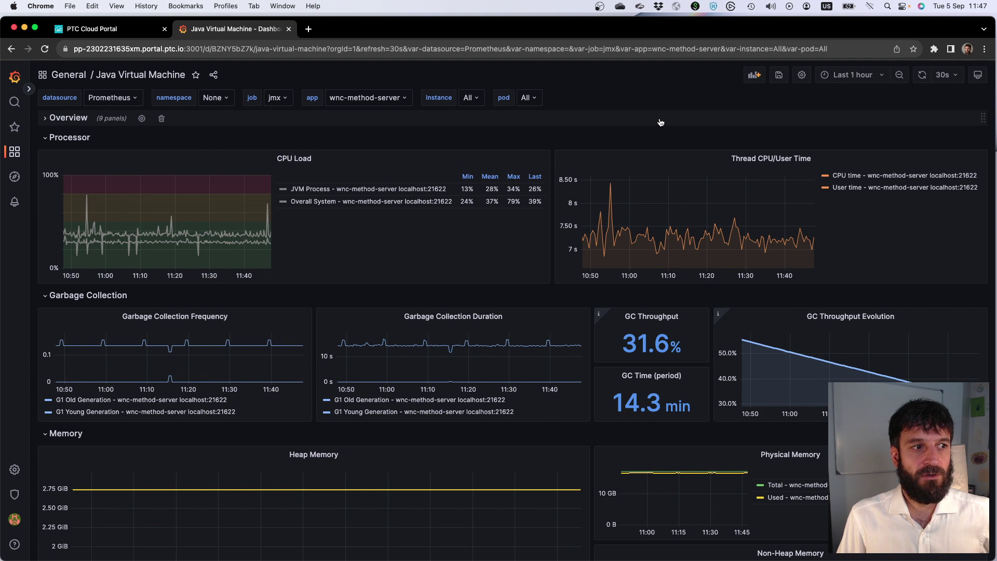
pyautogui.scroll(-1, 633, 127)
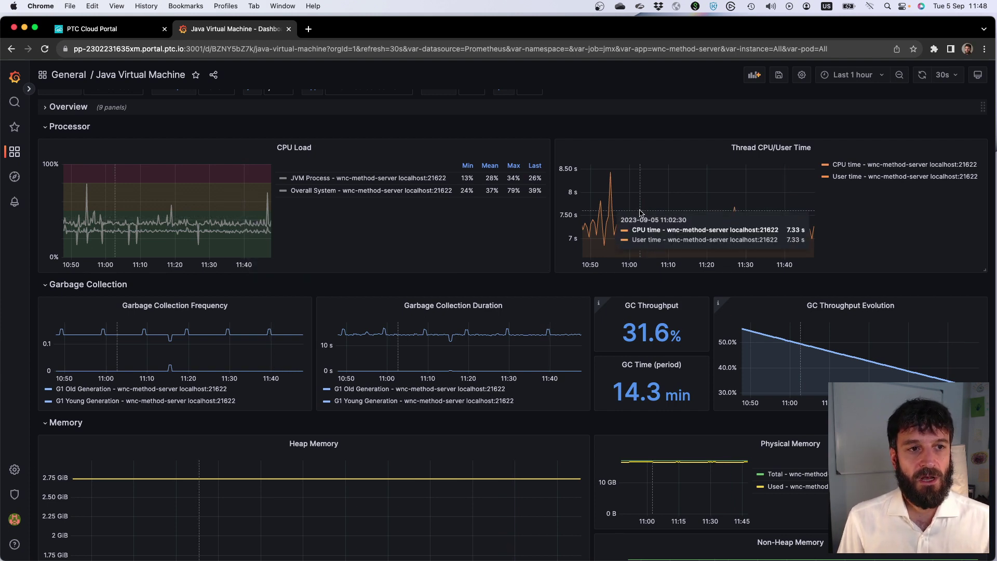
pyautogui.scroll(1, 601, 133)
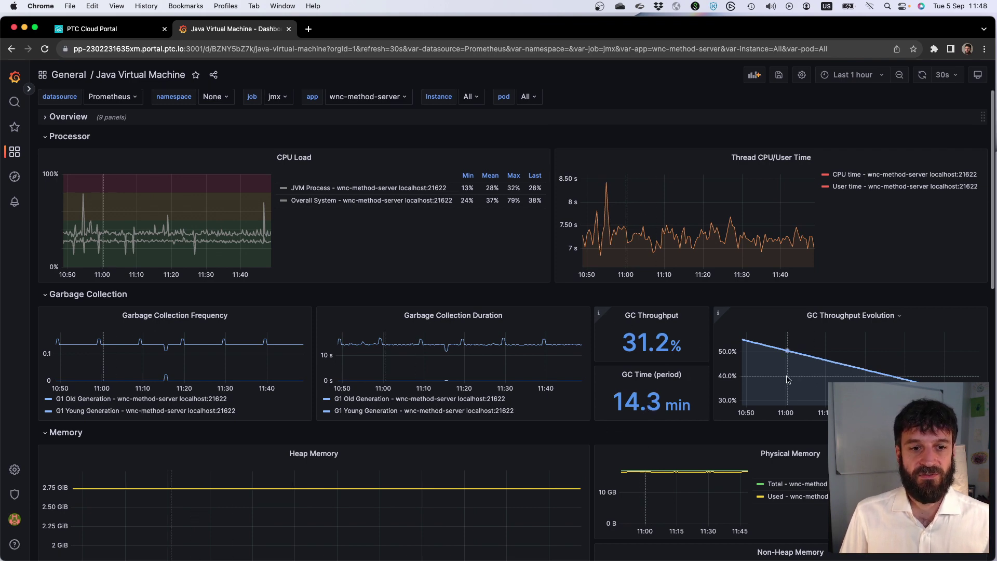
pyautogui.scroll(-5, 784, 379)
pyautogui.scroll(3, 689, 210)
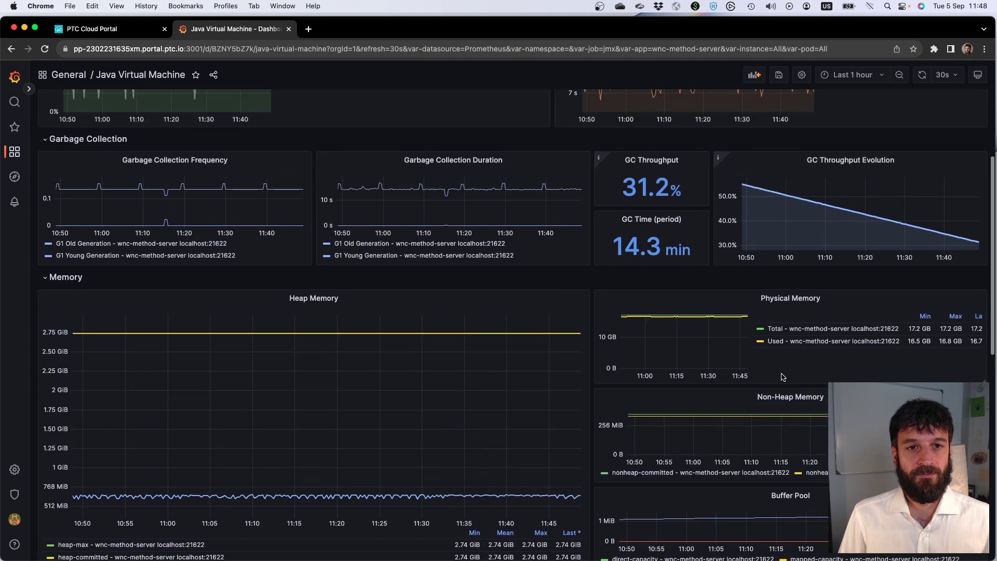
pyautogui.moveTo(757, 275)
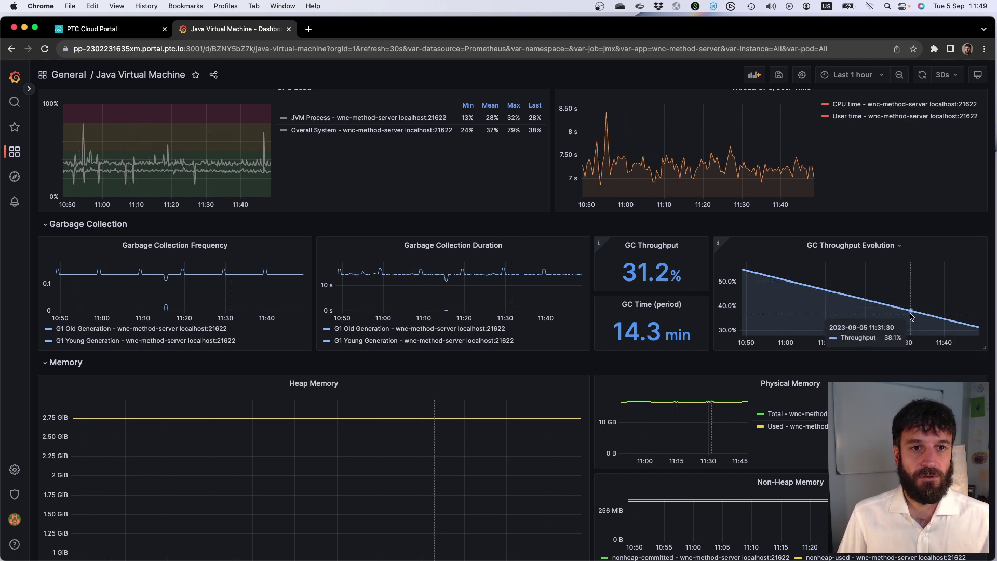
pyautogui.scroll(-5, 911, 314)
pyautogui.scroll(-4, 911, 314)
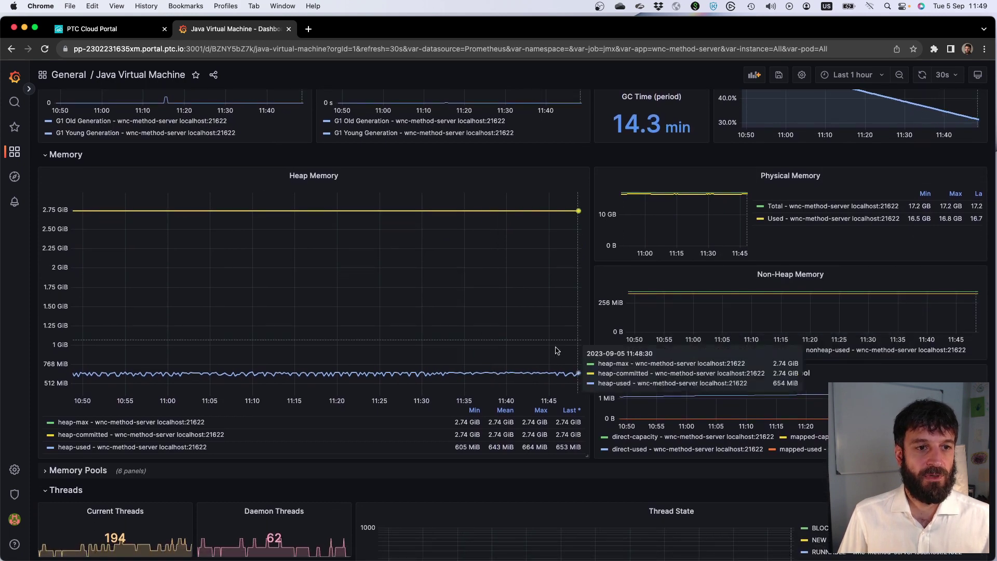
pyautogui.scroll(-3, 364, 364)
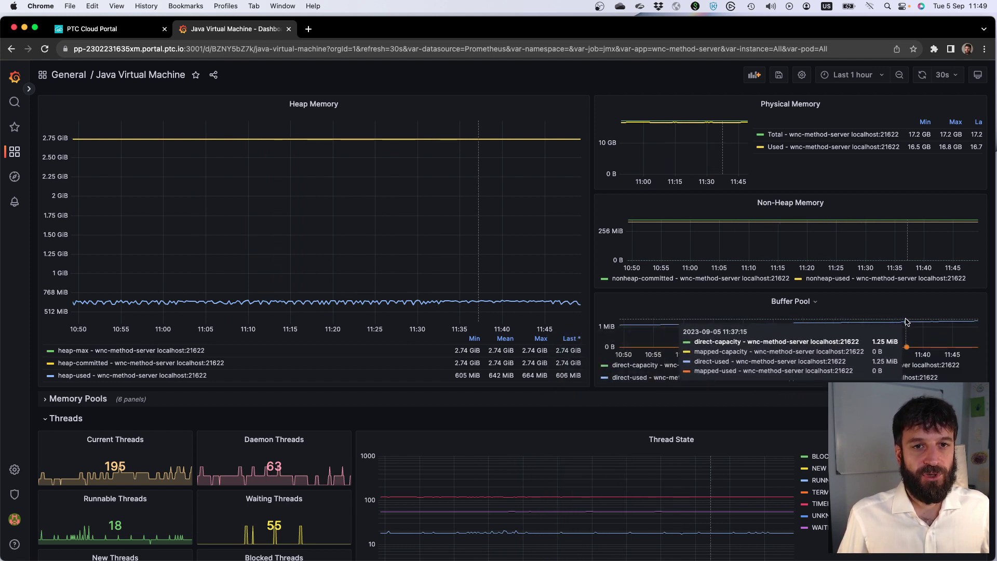
pyautogui.scroll(-1, 911, 321)
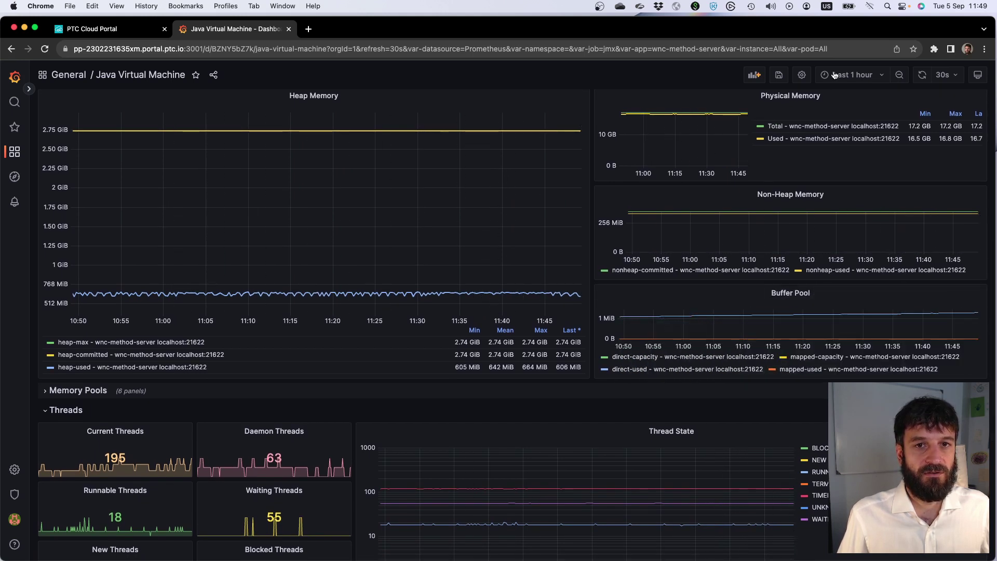
# - Change the time range from Last 1 hour to Last 3 hours and scroll through the panels
pyautogui.click(852, 75)
pyautogui.click(825, 194)
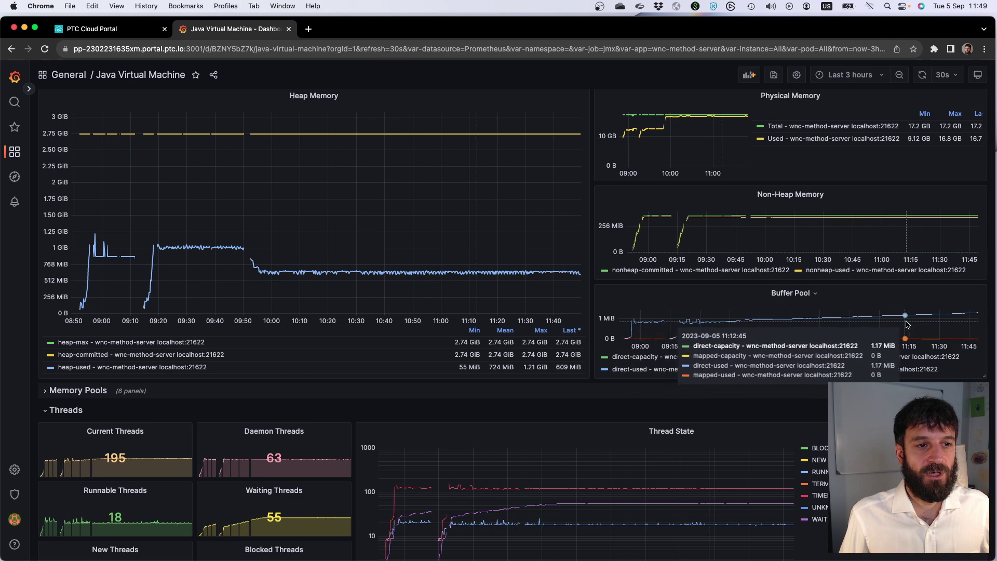
pyautogui.scroll(-1, 728, 306)
pyautogui.scroll(-6, 753, 333)
pyautogui.scroll(-3, 806, 368)
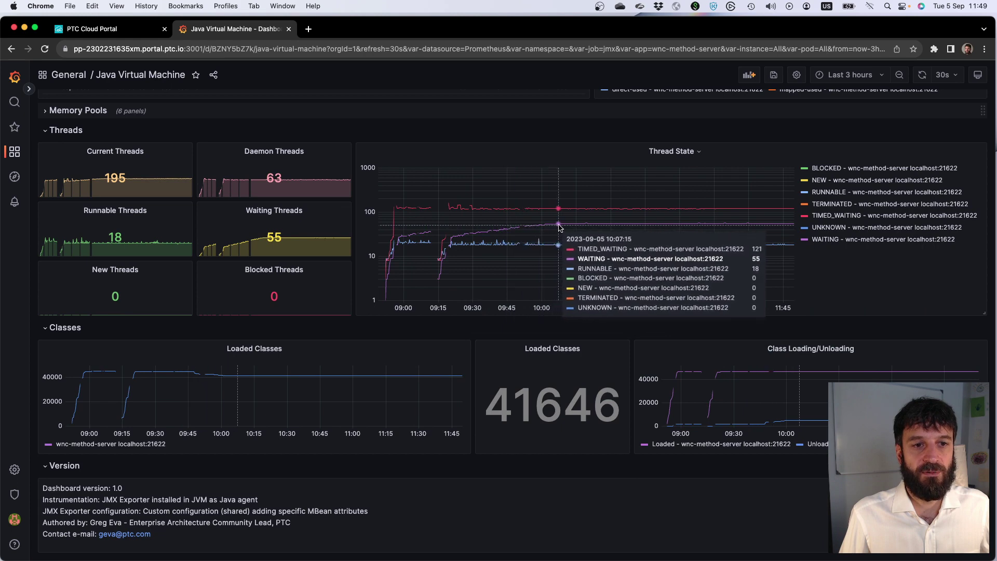
pyautogui.scroll(1, 635, 257)
pyautogui.scroll(10, 636, 257)
pyautogui.scroll(3, 633, 248)
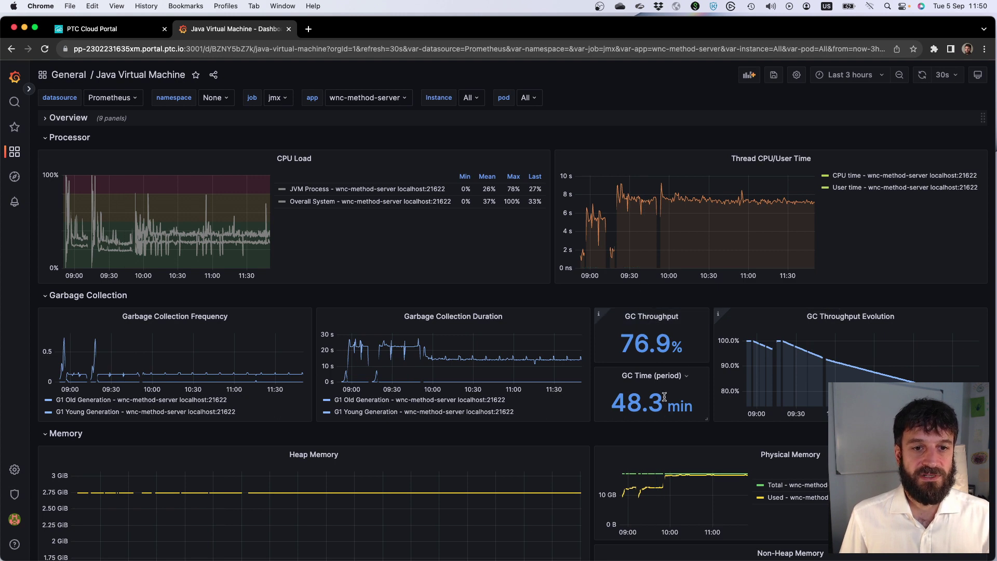
pyautogui.scroll(-1, 665, 406)
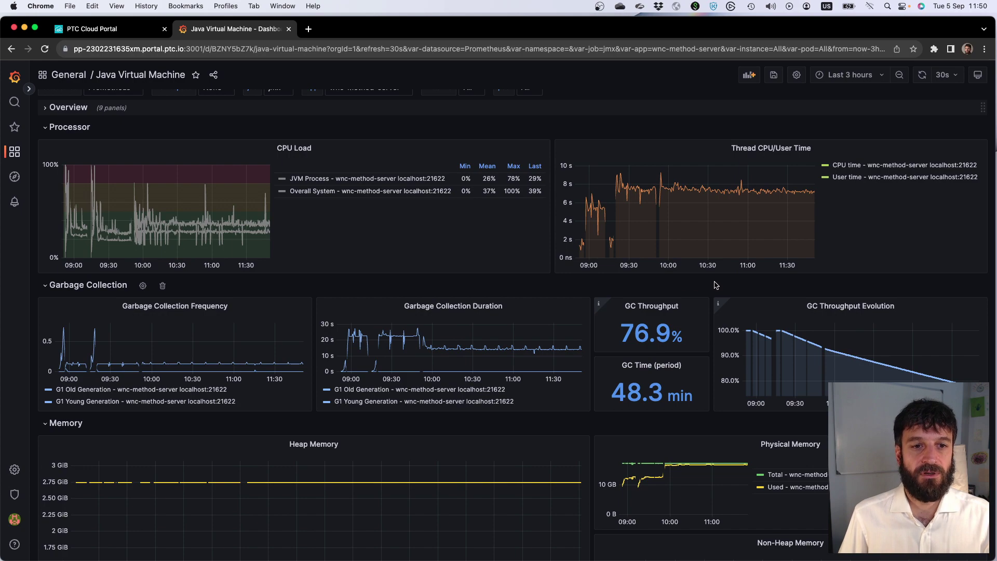
# - Swipe to the desktop showing the Azure-hosted Grafana Java Virtual Machine dashboard's metrics
pyautogui.scroll(-1, 715, 286)
pyautogui.scroll(-5, 715, 286)
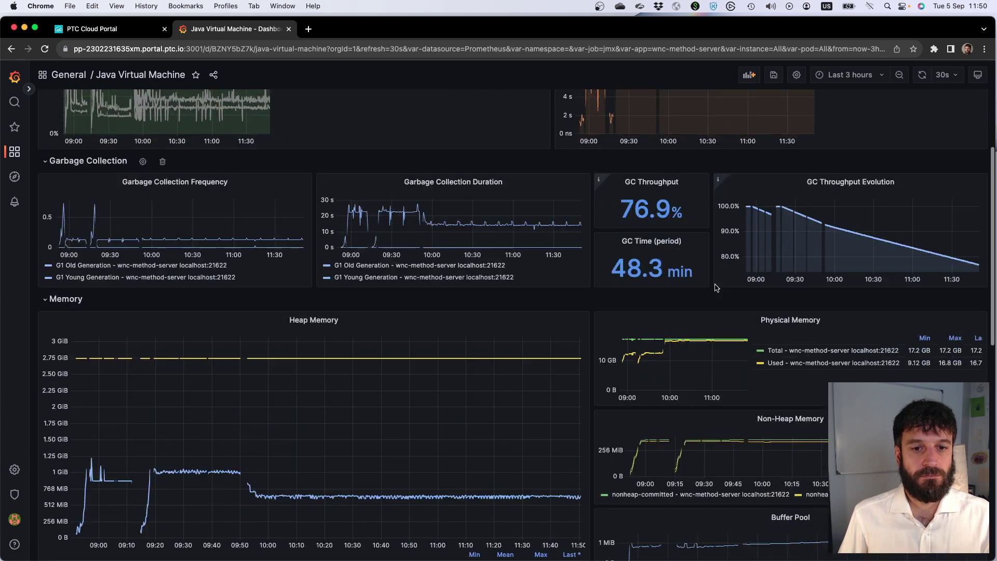